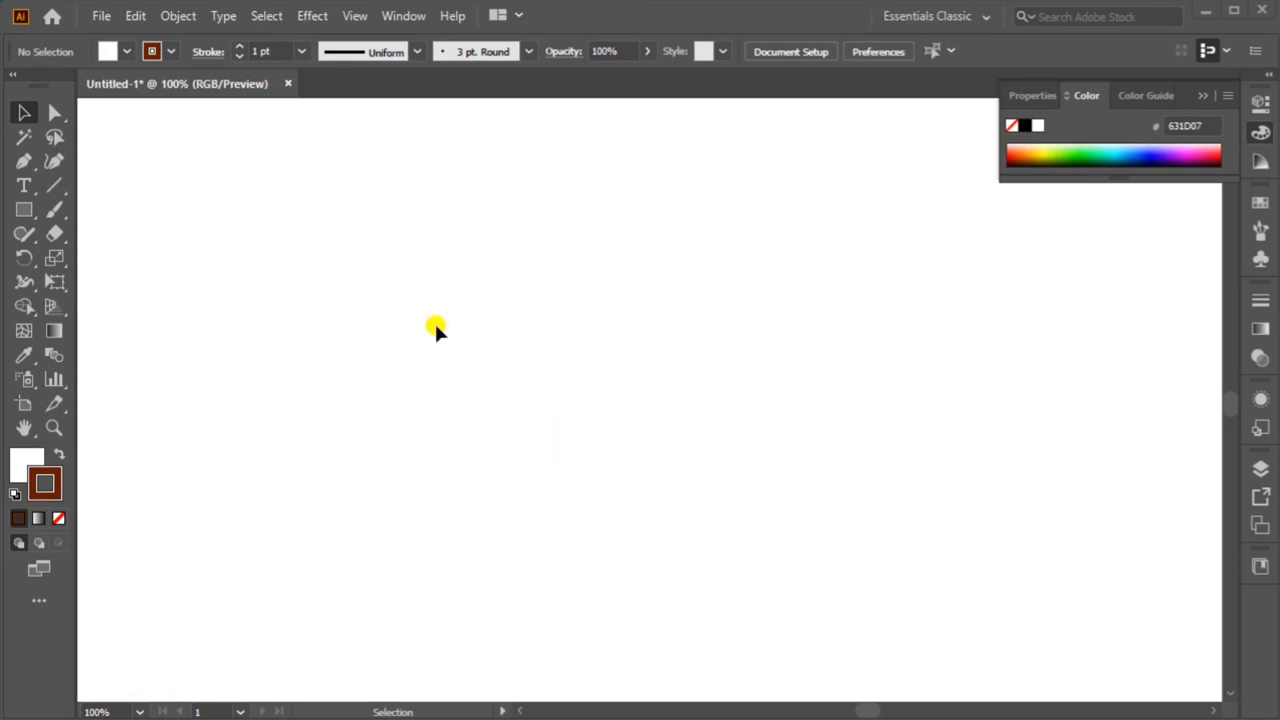
Select the basic Pen Tool from the pen flyout.
left_click(25, 165)
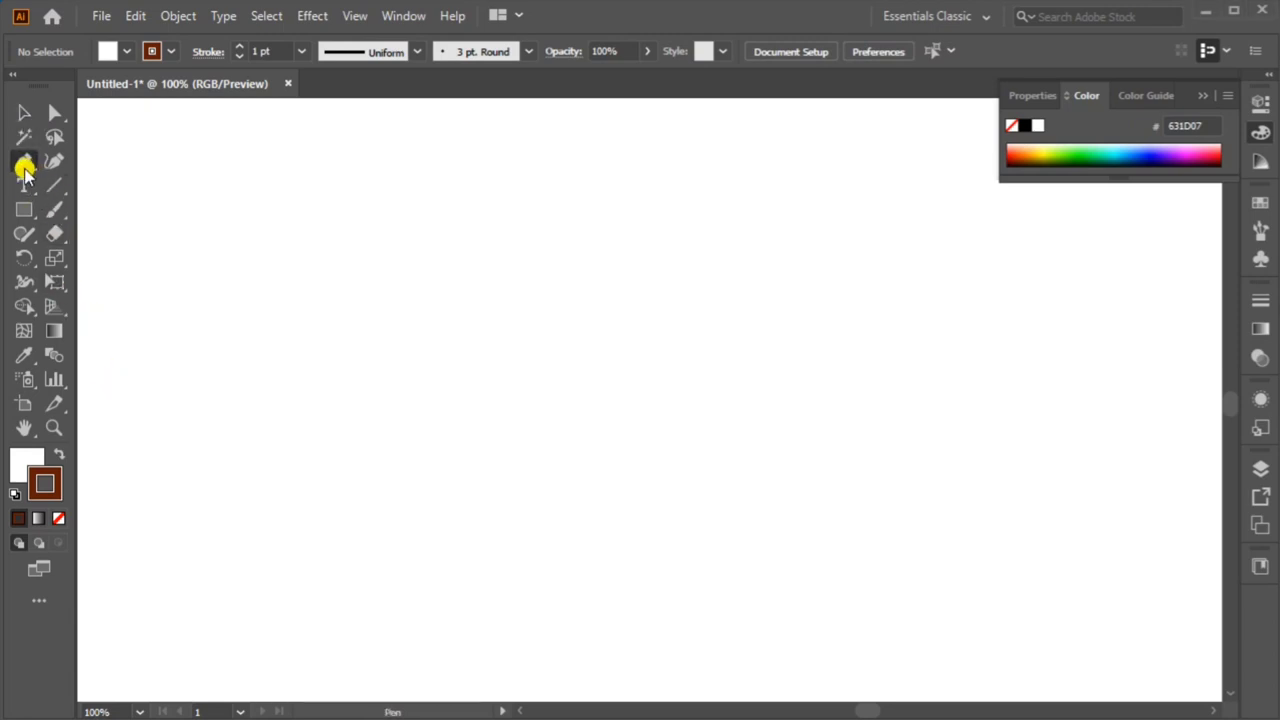
left_click(25, 163)
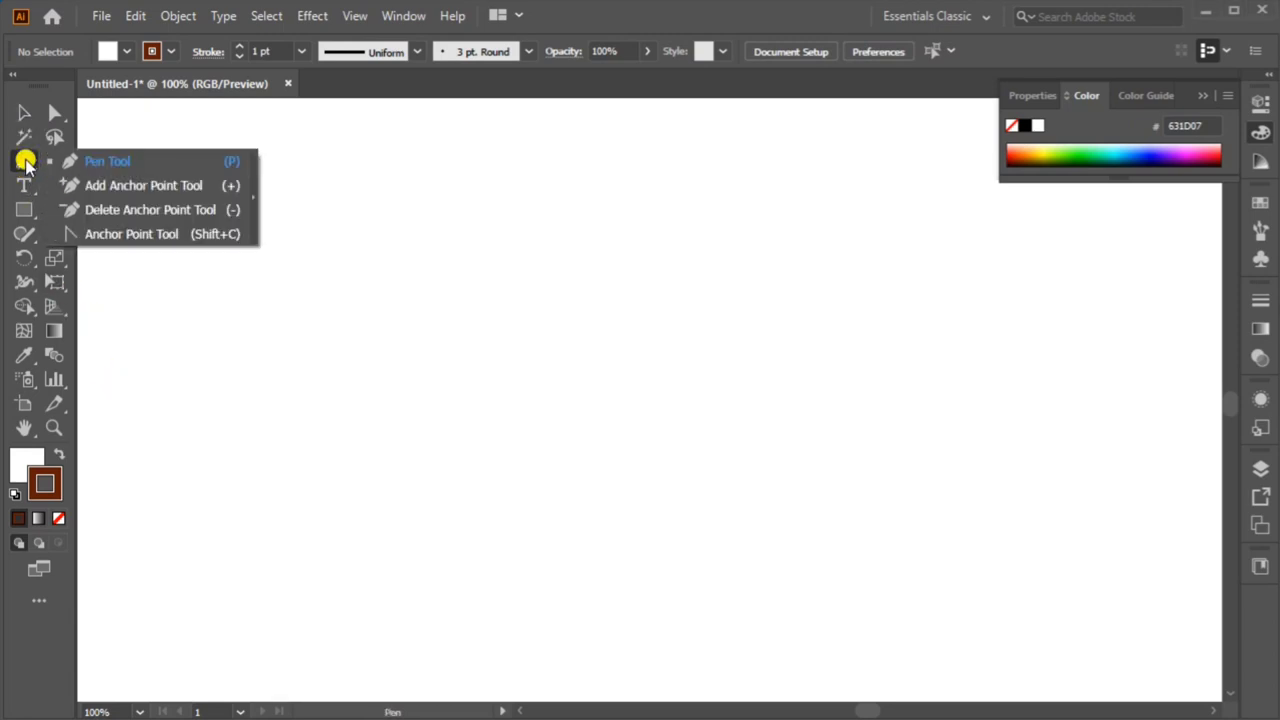
left_click(111, 165)
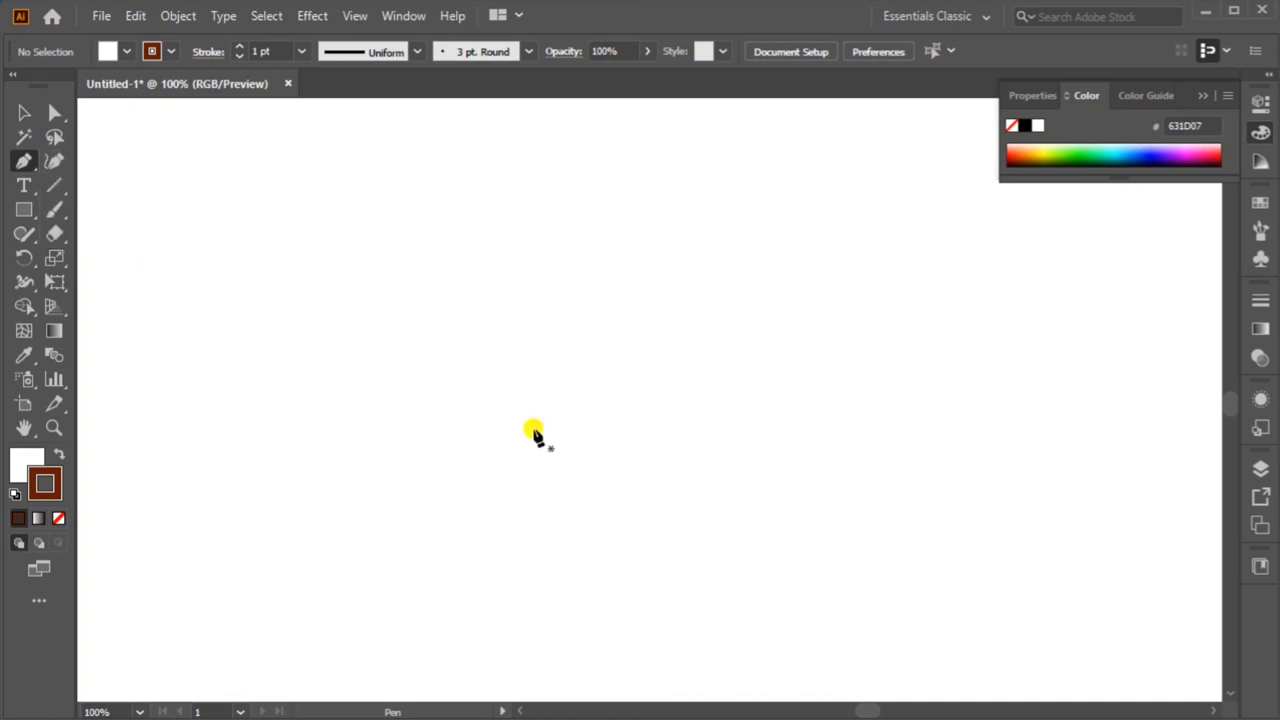
Draw the mug half-profile: inner wall, short top rim, outer wall and a base curving left.
left_click(646, 440)
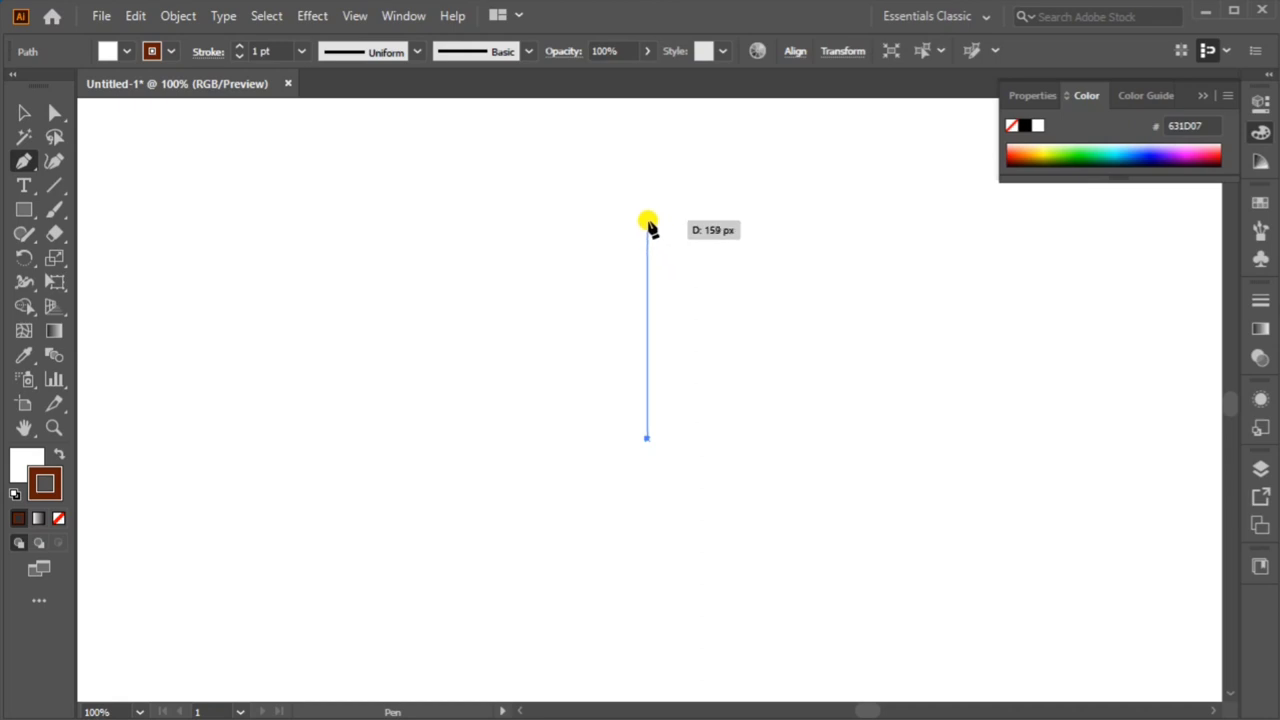
left_click(647, 219)
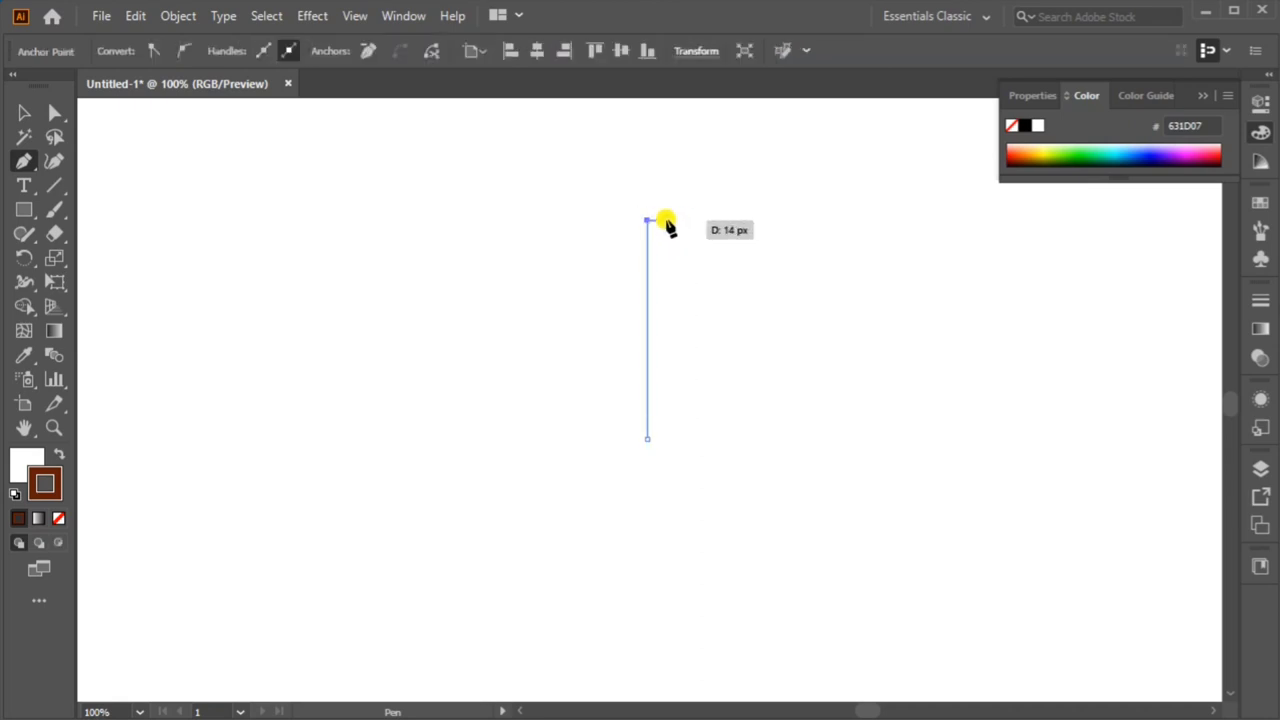
left_click(665, 220)
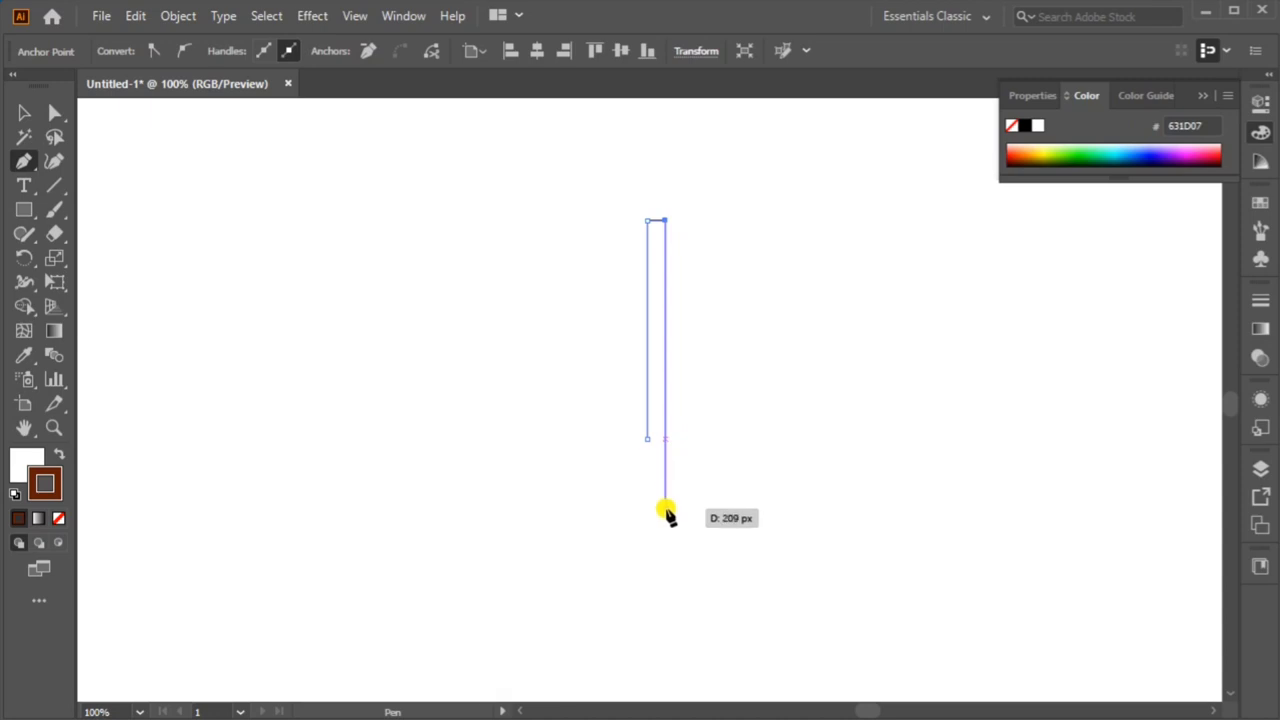
left_click(665, 508)
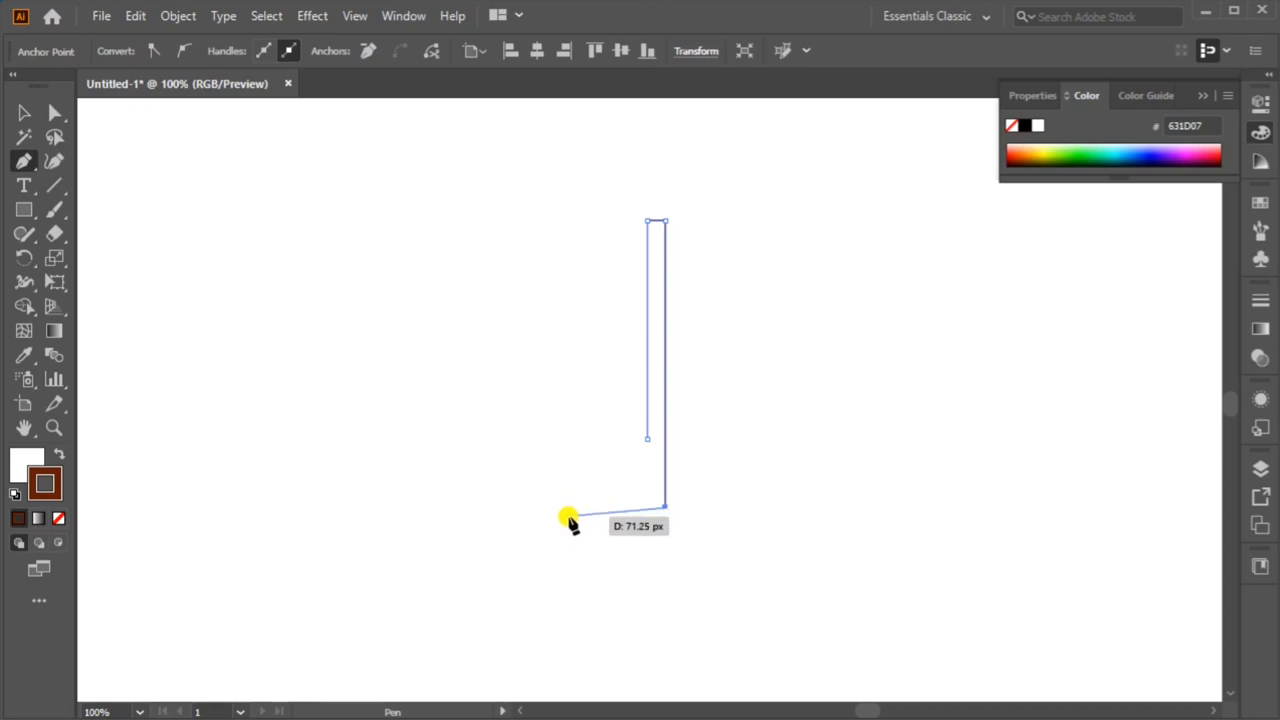
left_click_drag(567, 518, 546, 519)
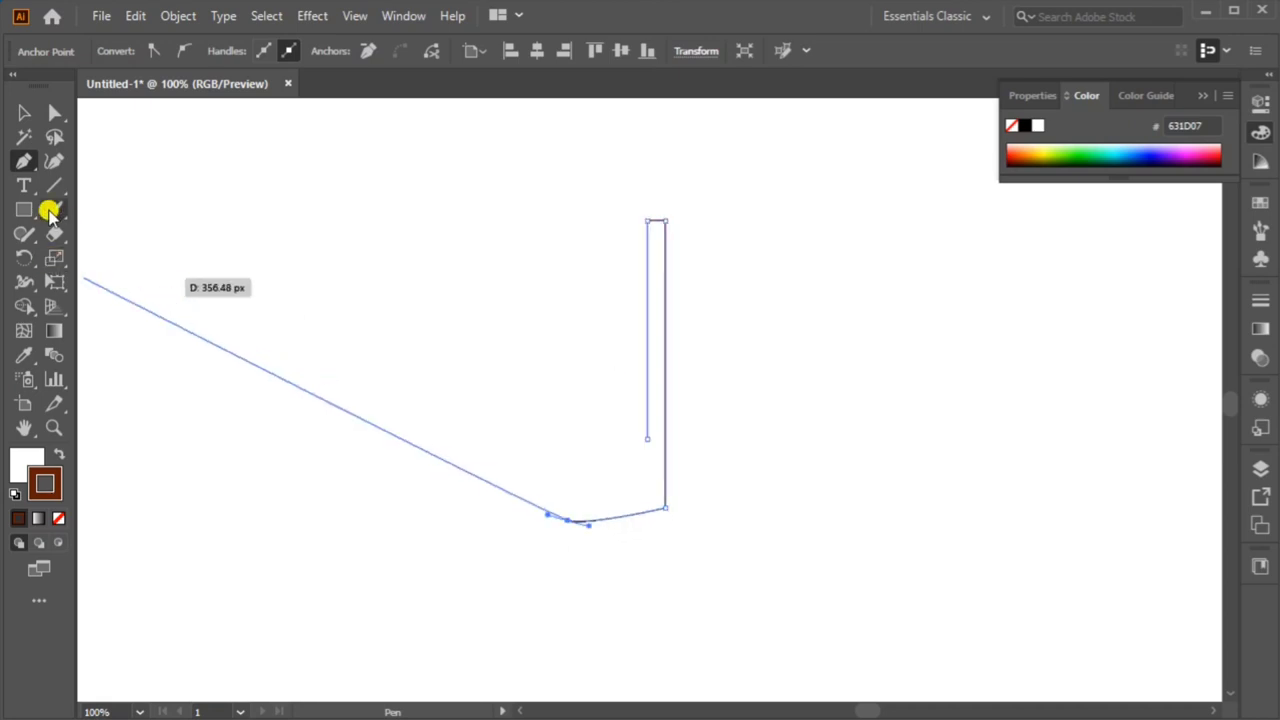
left_click(54, 113)
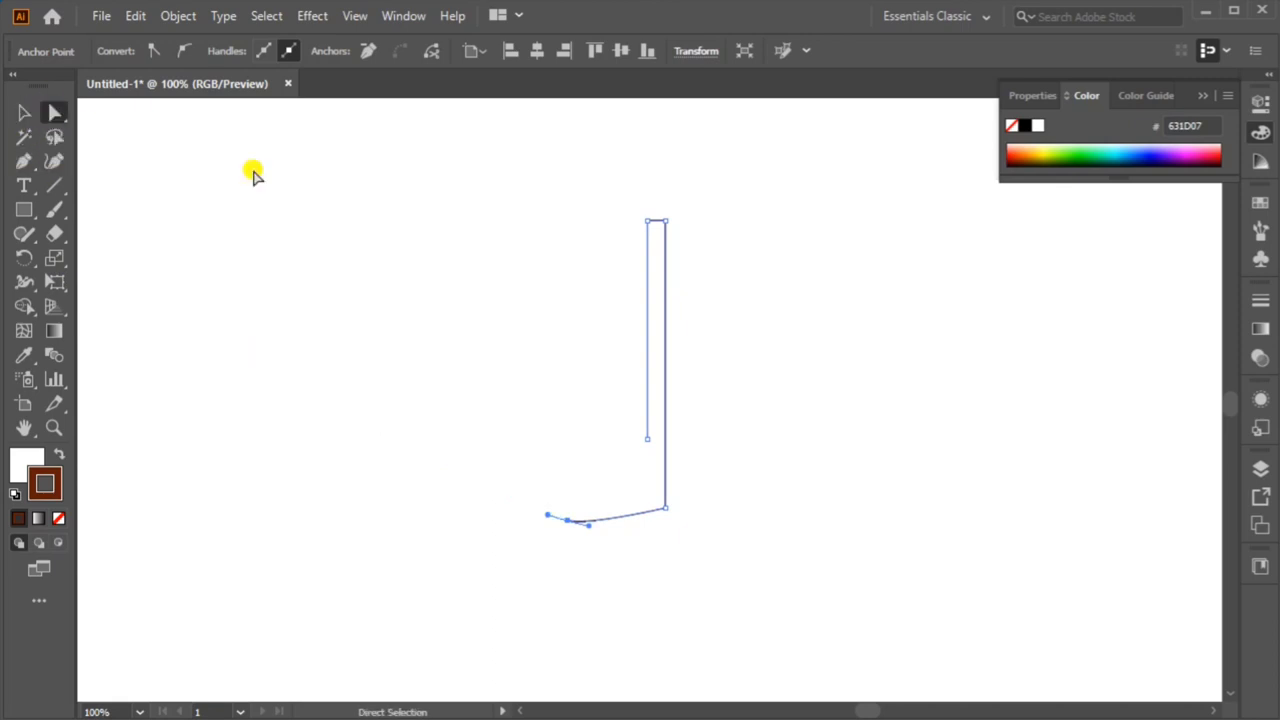
Round off the profile's bottom corner anchor with its live-corner widget.
left_click(350, 205)
mouse_move(692, 486)
left_mouse_down()
mouse_move(652, 528)
mouse_move(640, 491)
left_mouse_up()
left_click(765, 465)
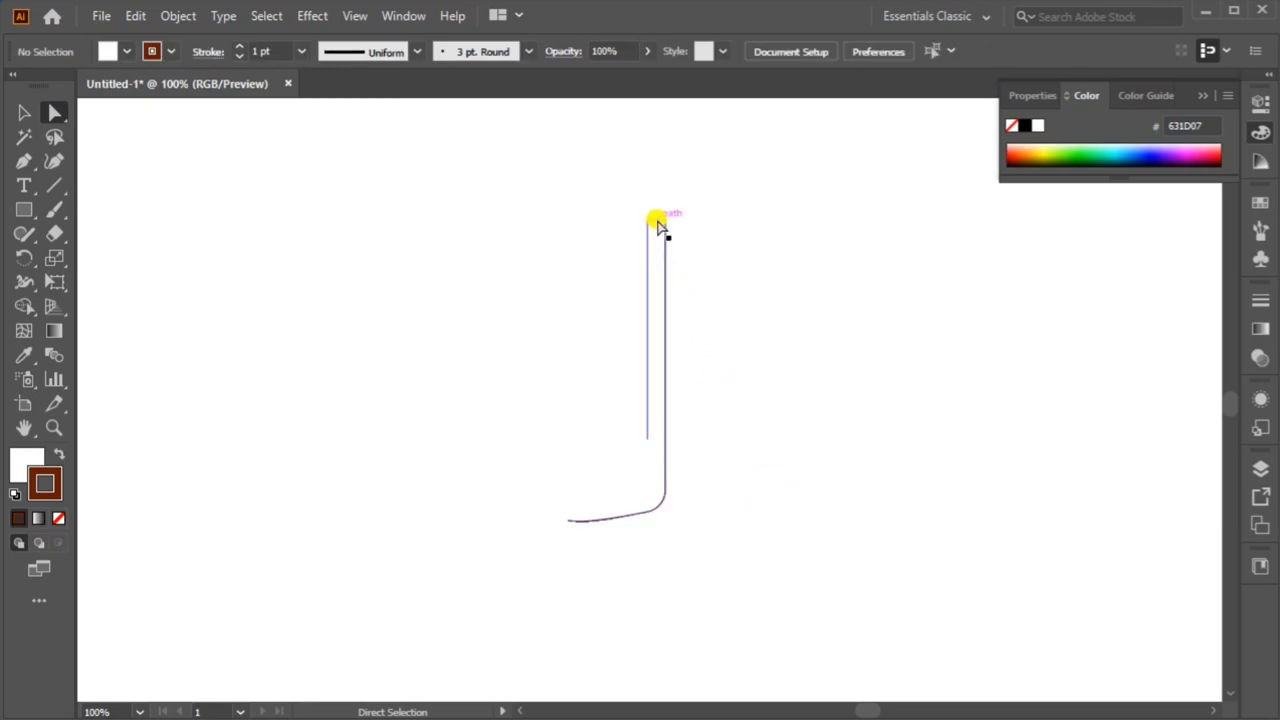
Round both top rim corners into a smooth semicircular arch.
scroll(660, 215, "up", 2)
scroll(662, 212, "up", 1)
scroll(663, 212, "up", 3)
mouse_move(680, 246)
left_mouse_down()
mouse_move(477, 320)
mouse_move(548, 337)
mouse_move(563, 451)
left_mouse_up()
left_click(771, 369)
scroll(613, 357, "down", 1, "alt")
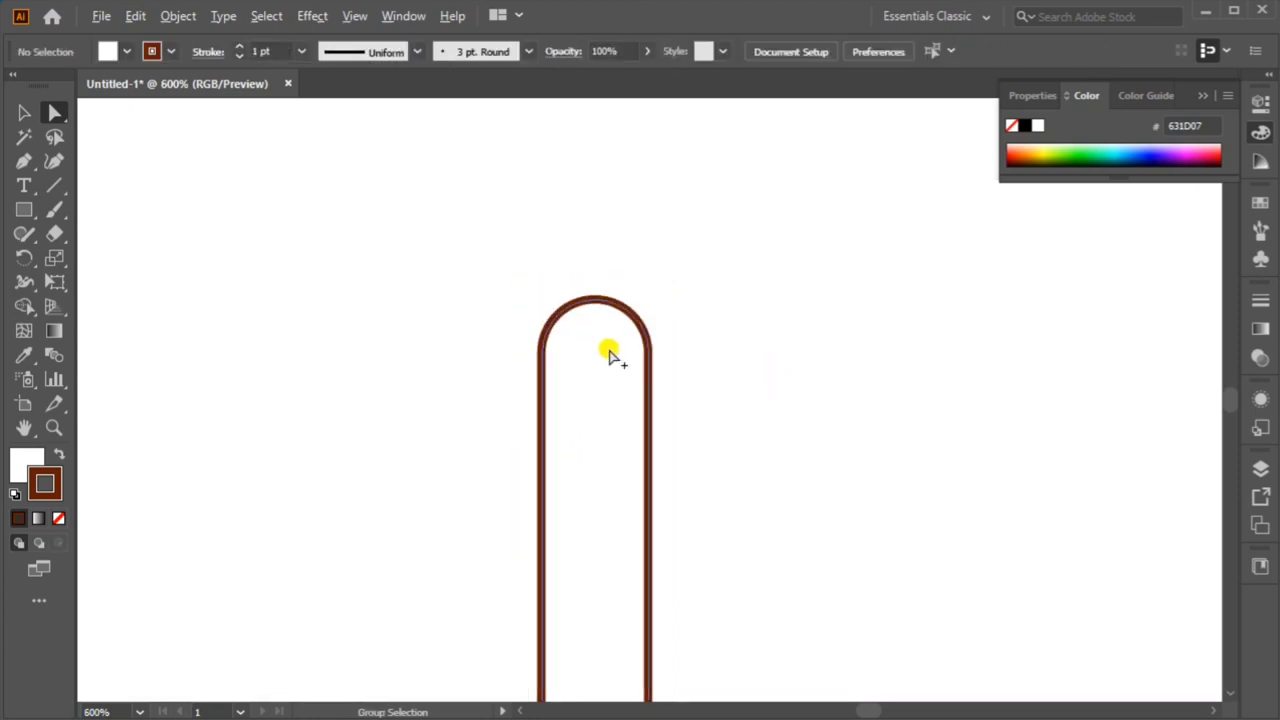
scroll(612, 357, "down", 4, "alt")
scroll(609, 354, "down", 3)
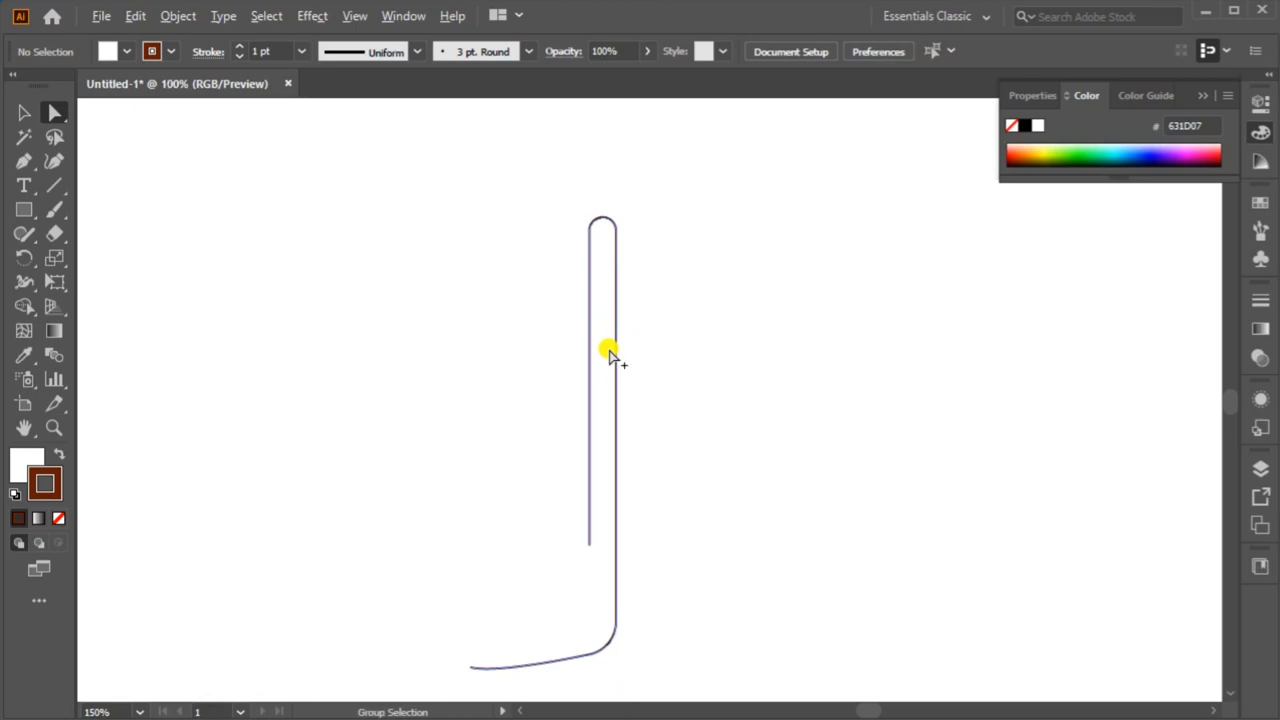
scroll(612, 355, "down", 2, "alt")
scroll(612, 355, "up", 1)
scroll(612, 355, "up", 1)
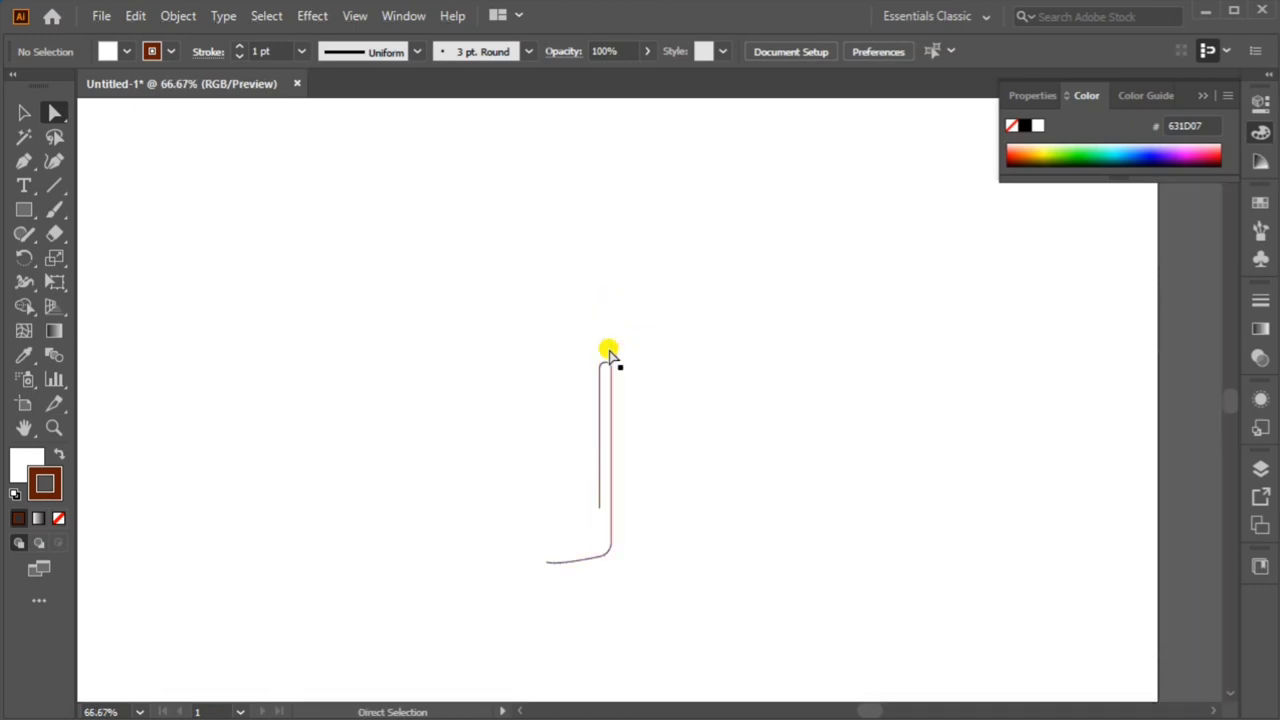
scroll(610, 353, "up", 1, "alt")
scroll(609, 354, "down", 2)
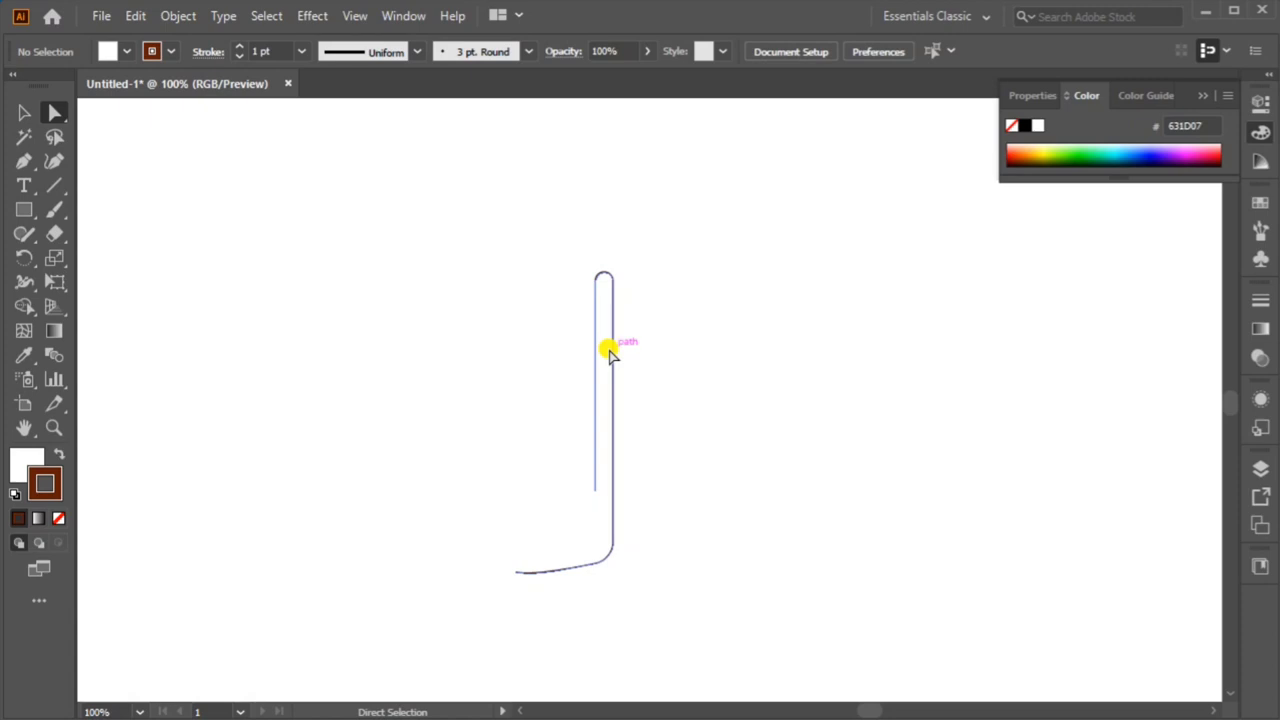
scroll(609, 352, "down", 1)
left_click(25, 115)
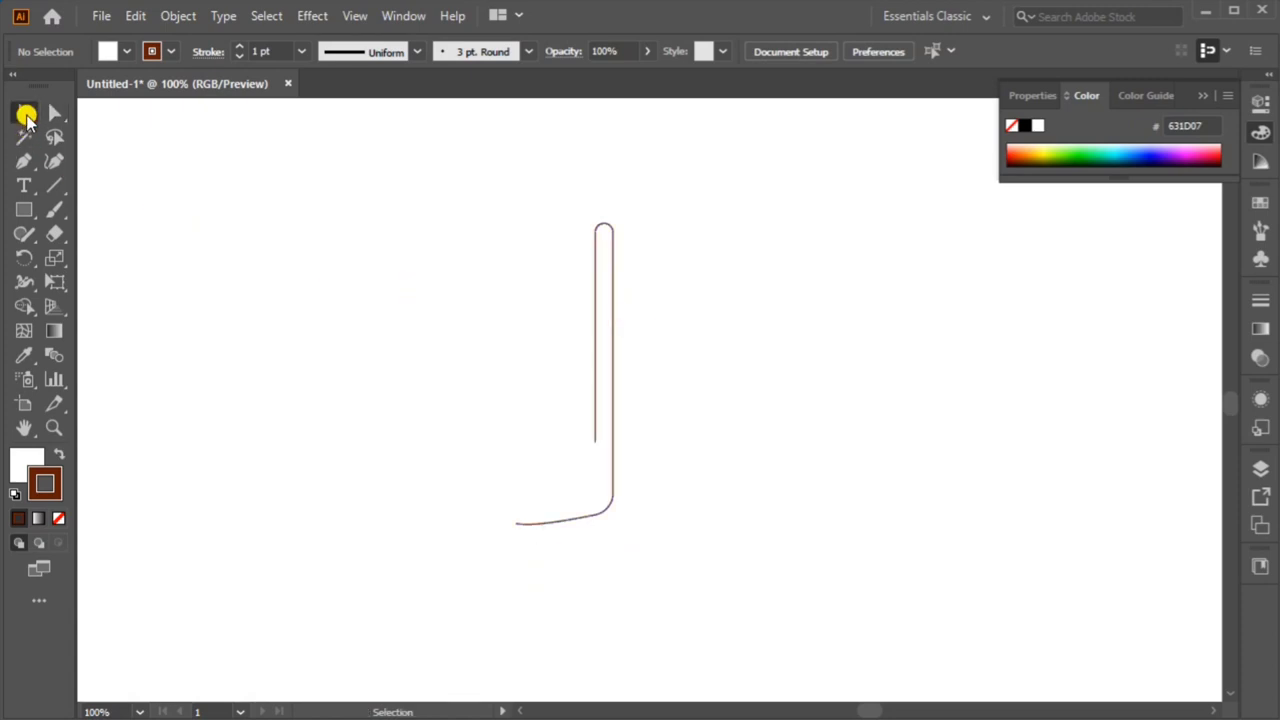
left_click_drag(707, 162, 373, 538)
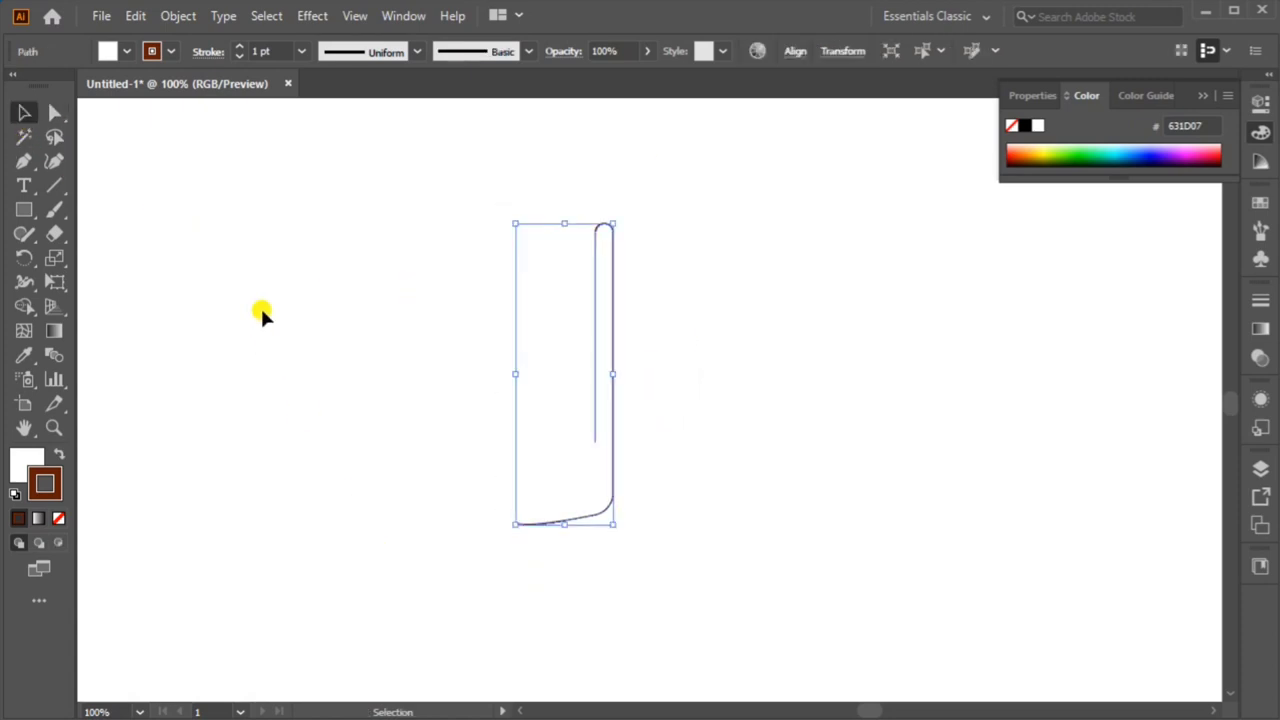
left_click(312, 15)
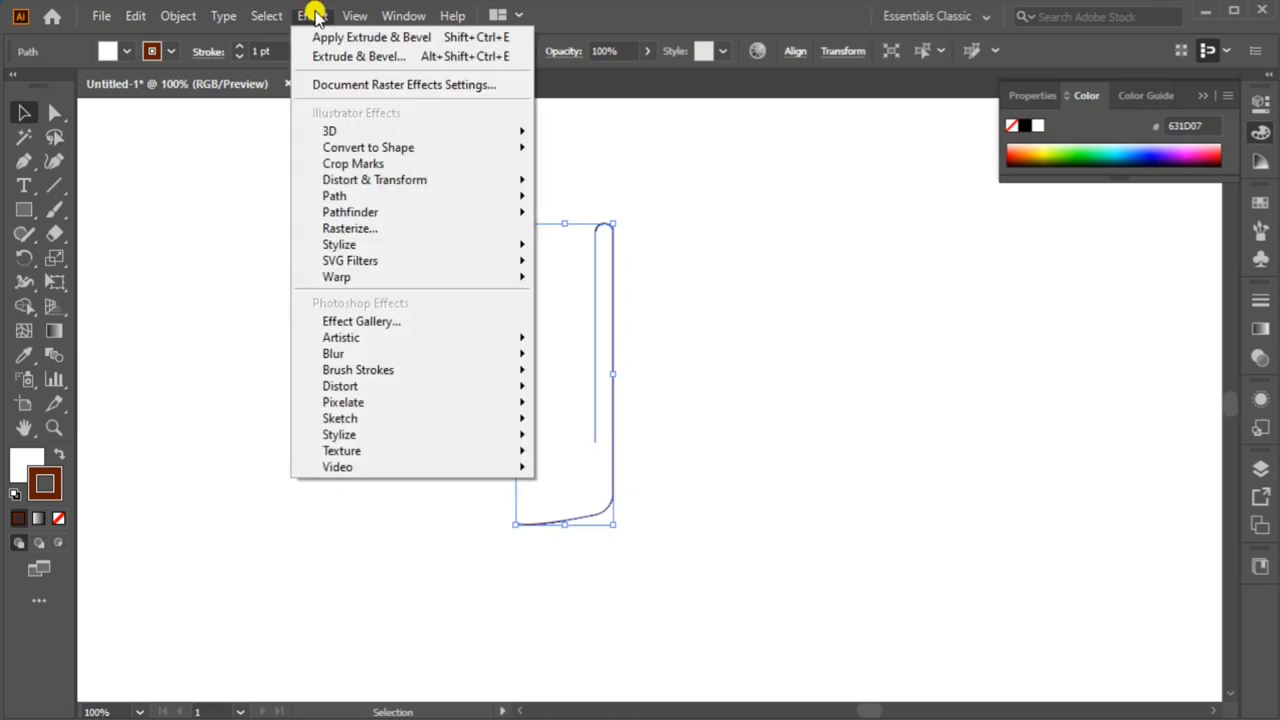
mouse_move(330, 131)
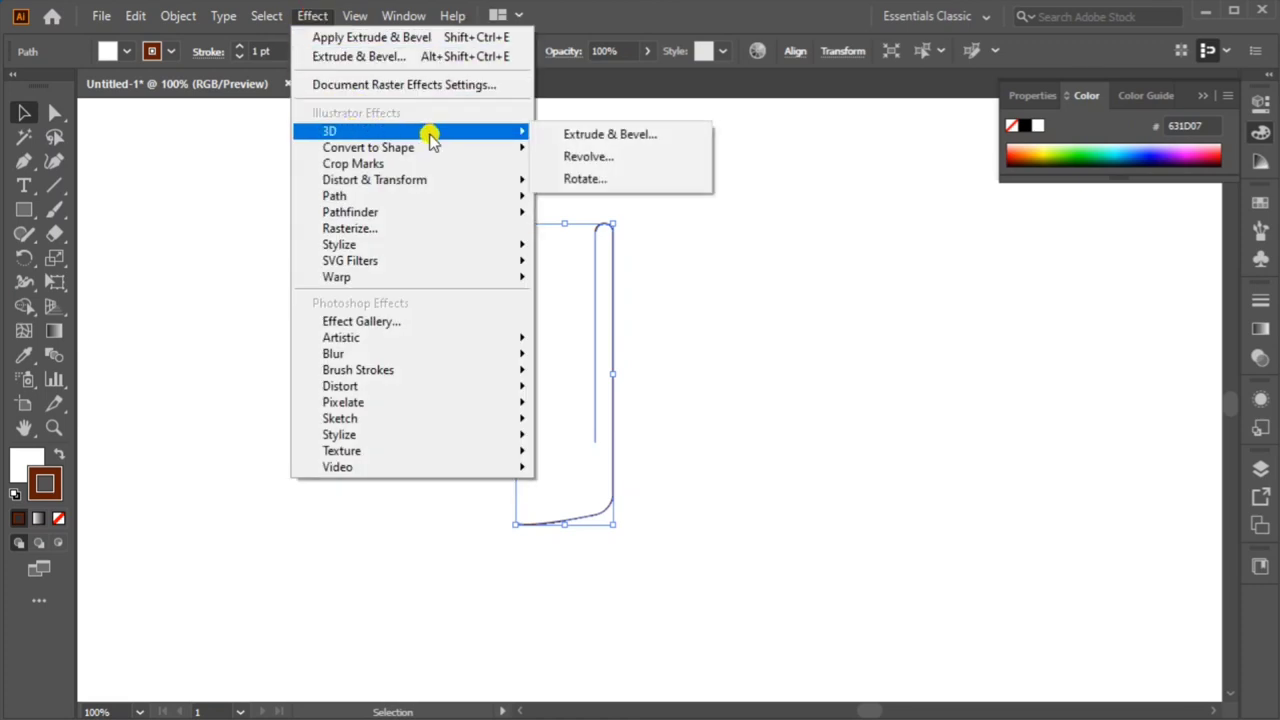
left_click(622, 157)
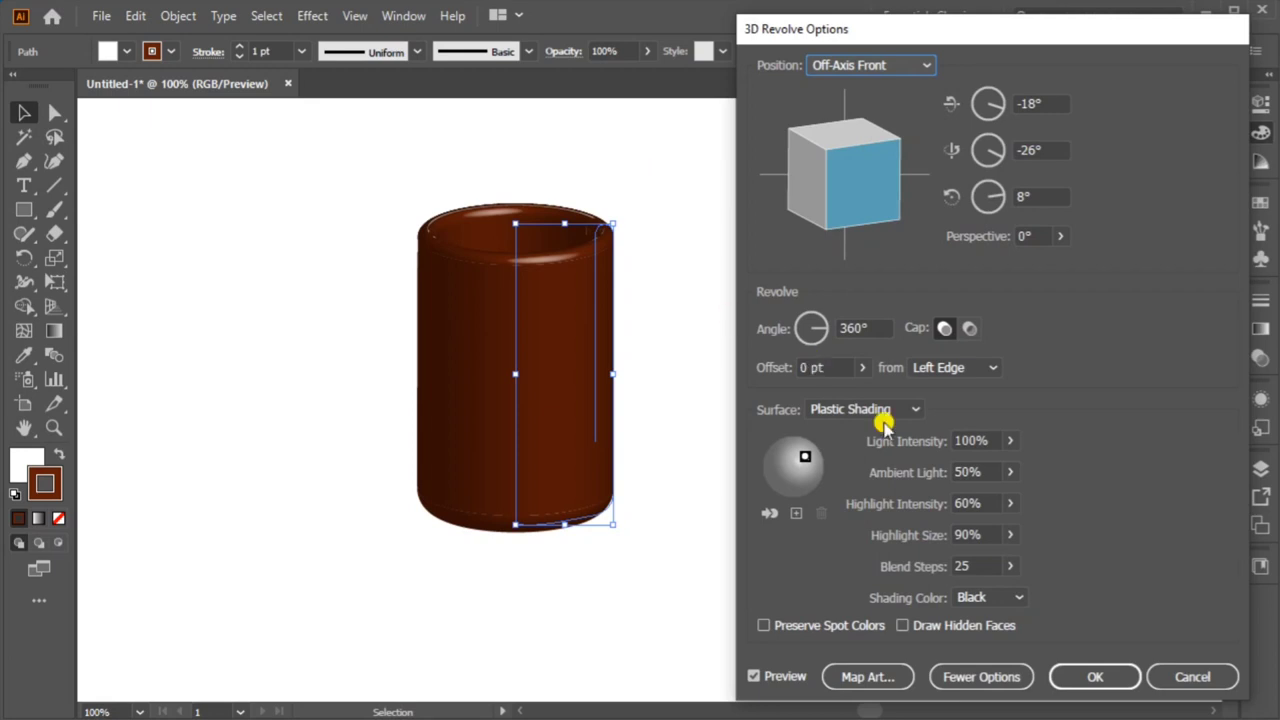
left_click(1183, 674)
Pull the base's left end anchor slightly inward to the right.
left_click(180, 365)
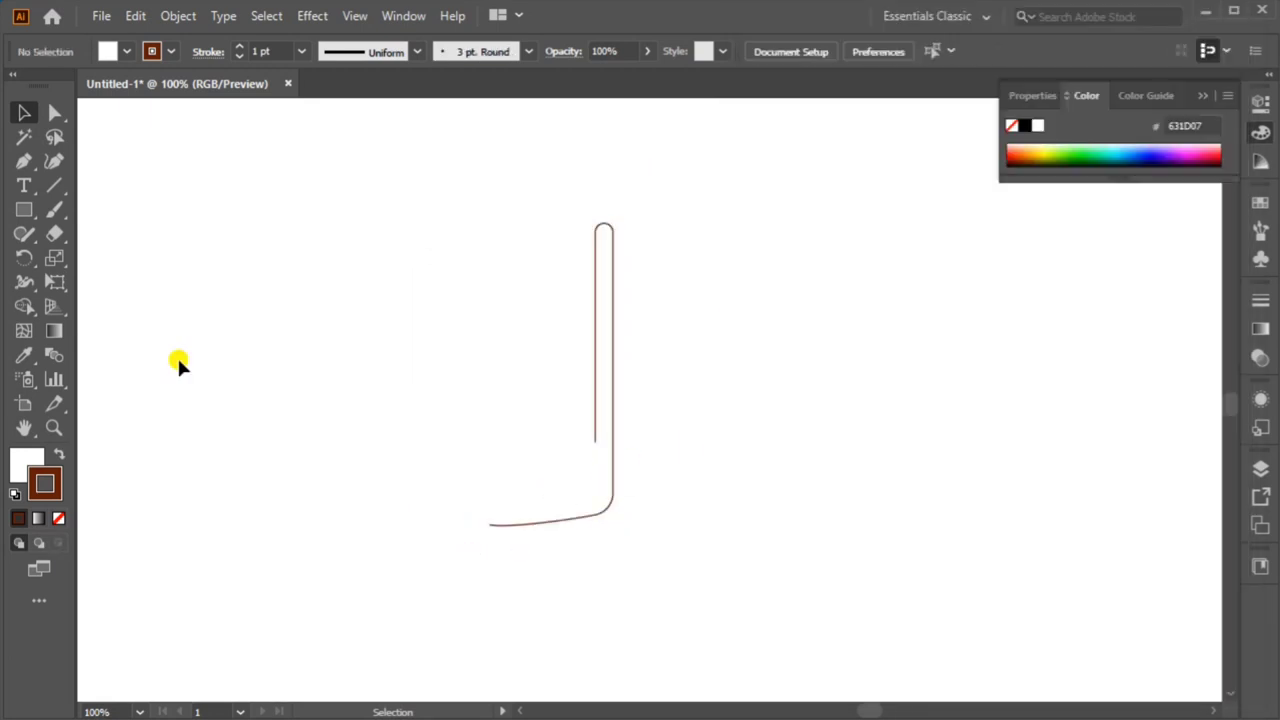
left_click(54, 113)
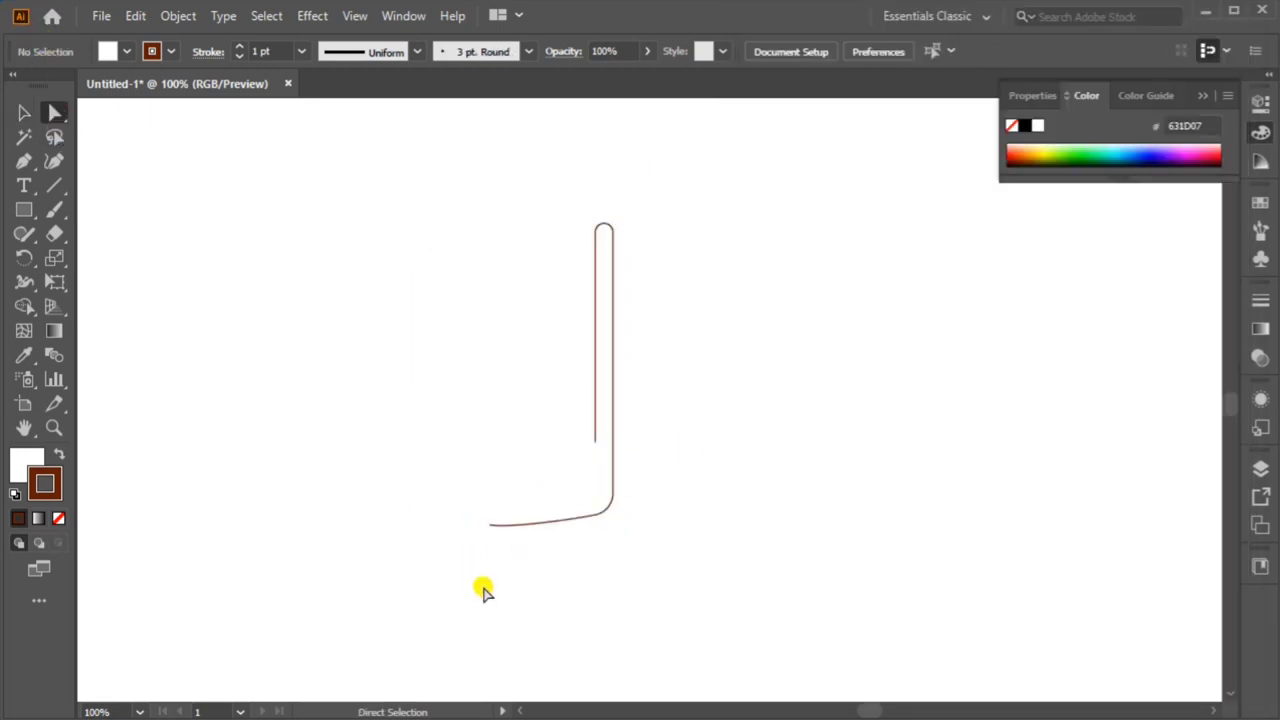
left_click_drag(476, 520, 490, 530)
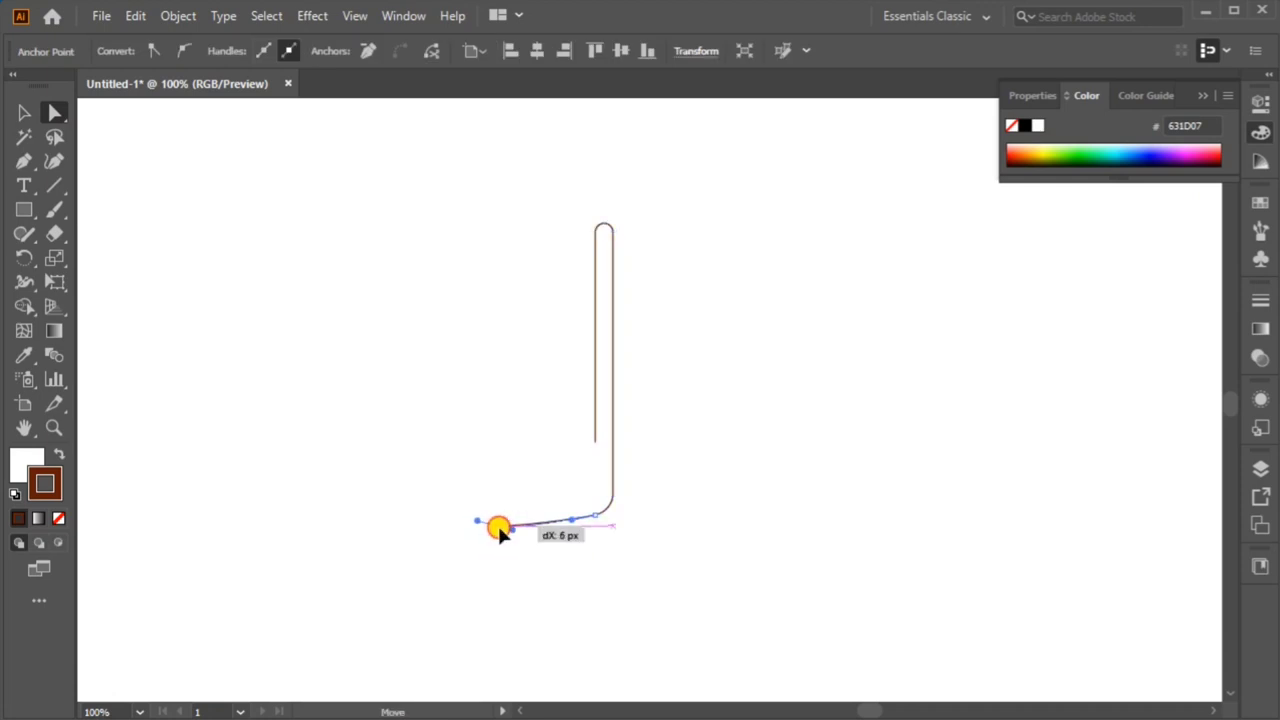
left_click_drag(490, 530, 500, 533)
left_click(457, 554)
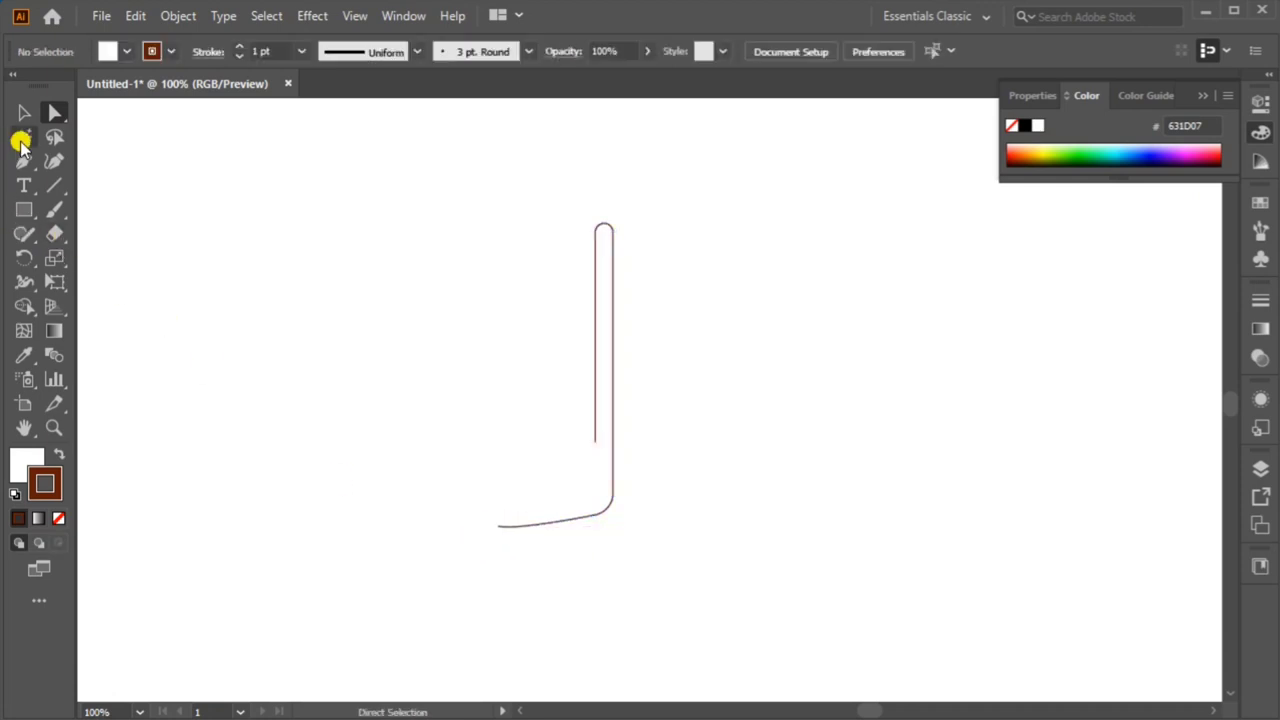
Preview the whole profile with a 3D Revolve effect as a brown mug body.
left_click(24, 113)
left_click_drag(640, 152, 503, 530)
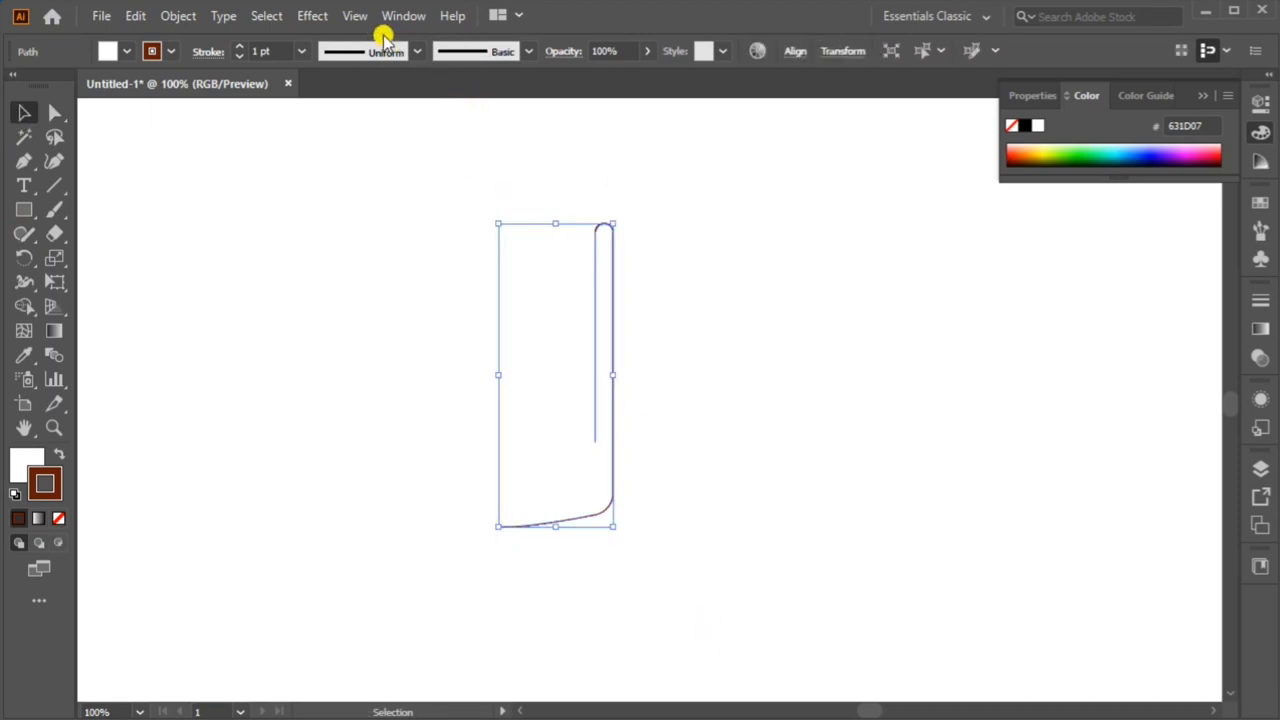
left_click(320, 22)
mouse_move(330, 131)
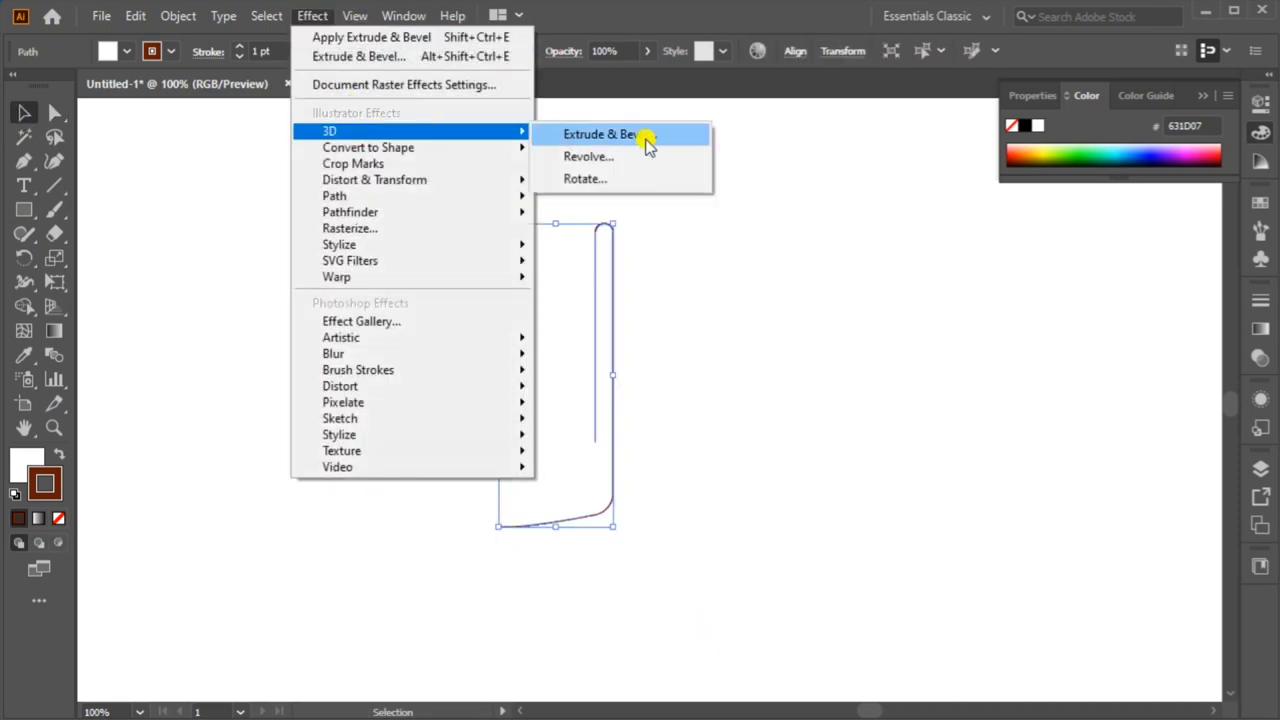
left_click(588, 157)
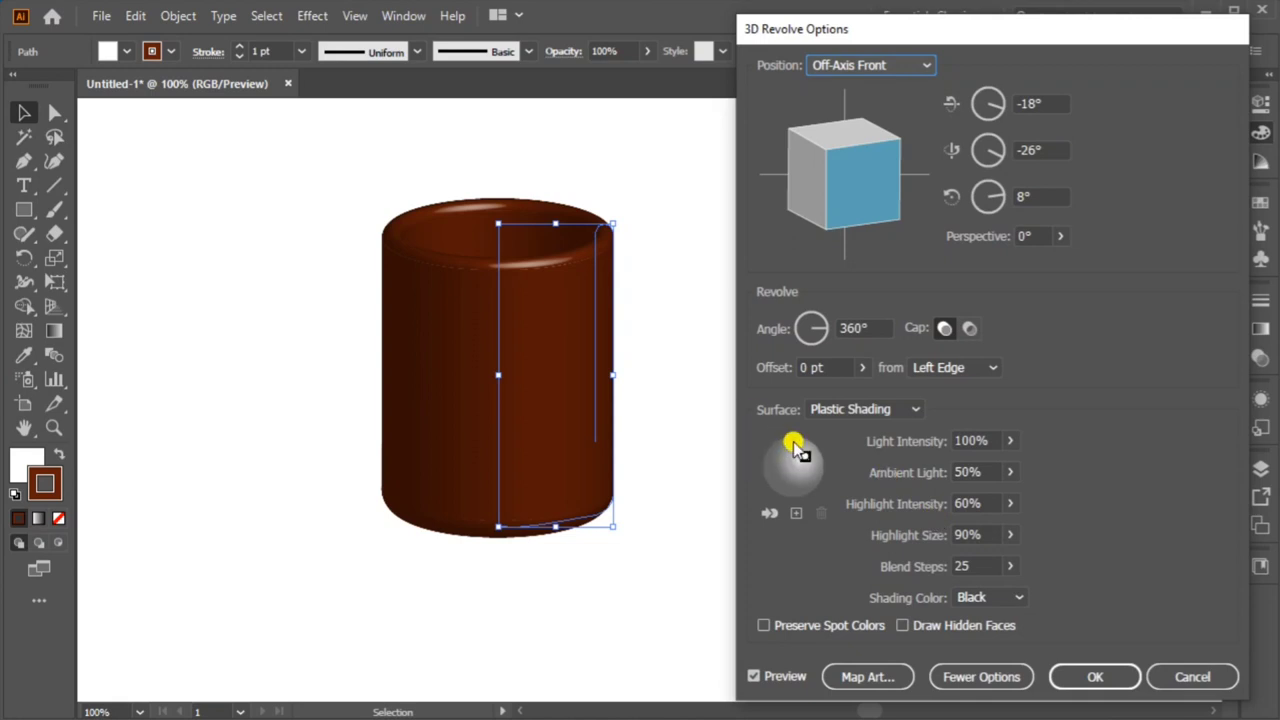
Add a second light at the lower left with 68% intensity.
left_click(800, 513)
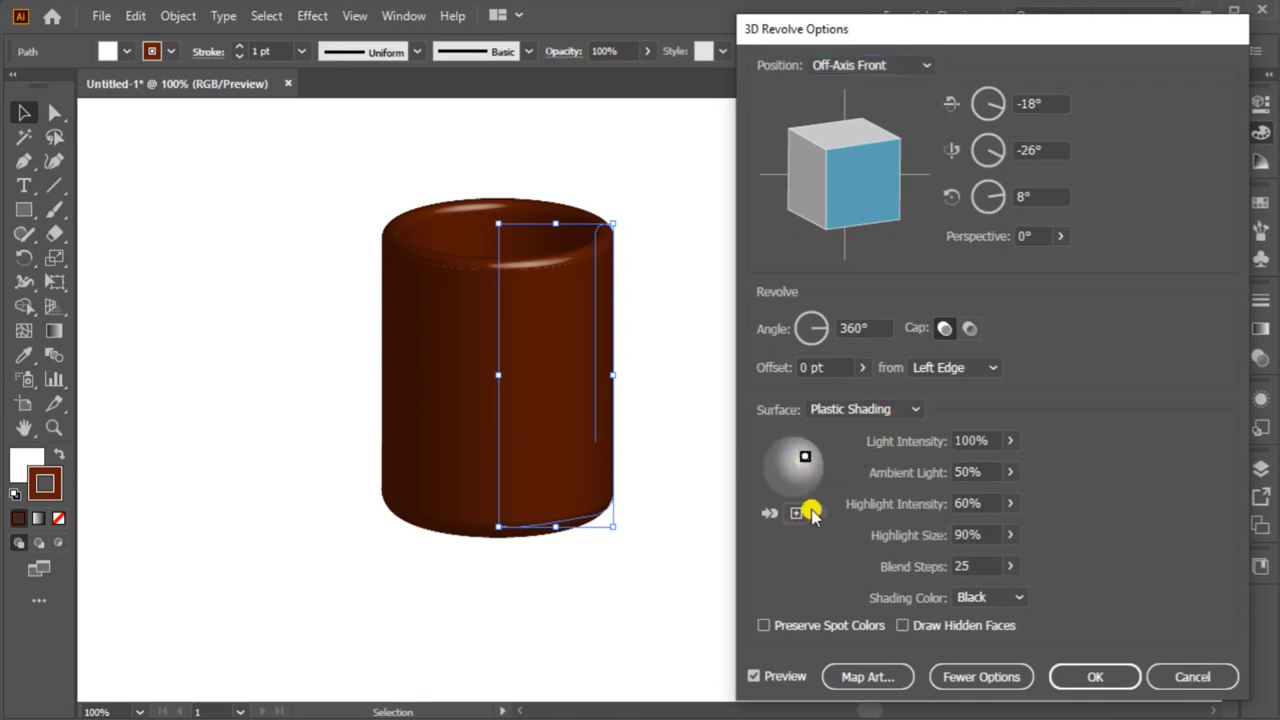
left_click(808, 513)
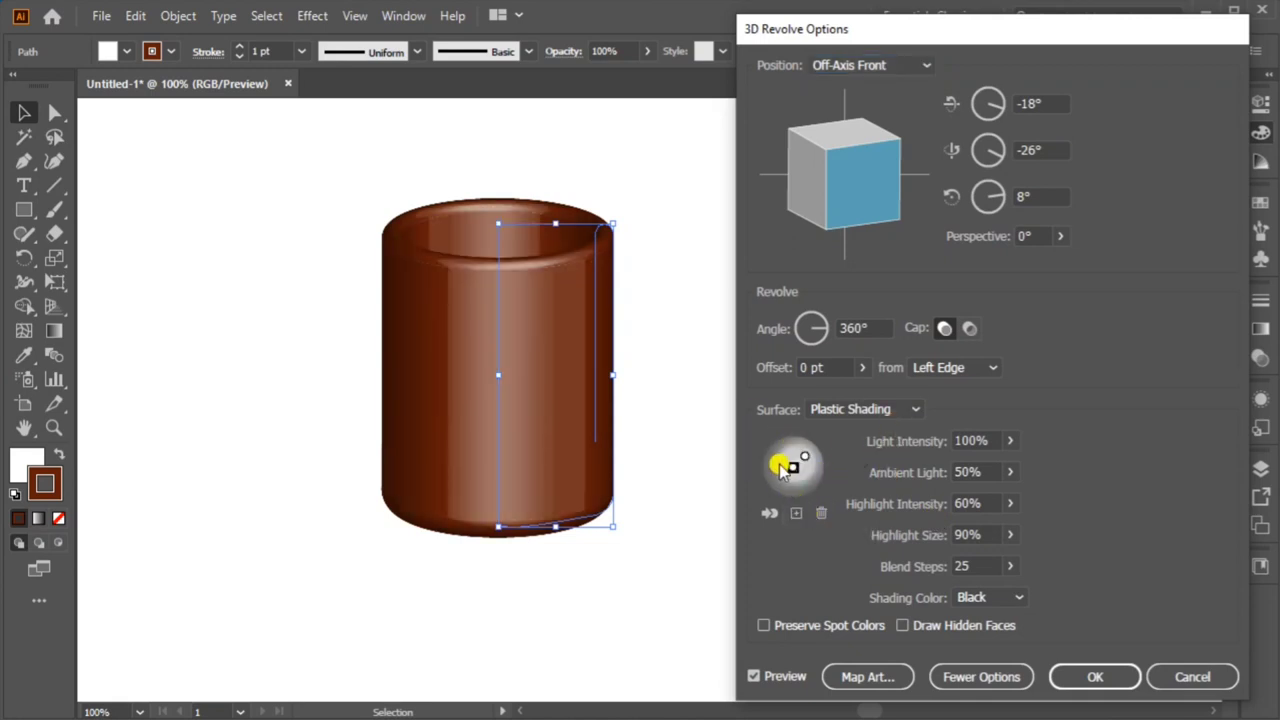
left_click_drag(795, 470, 769, 479)
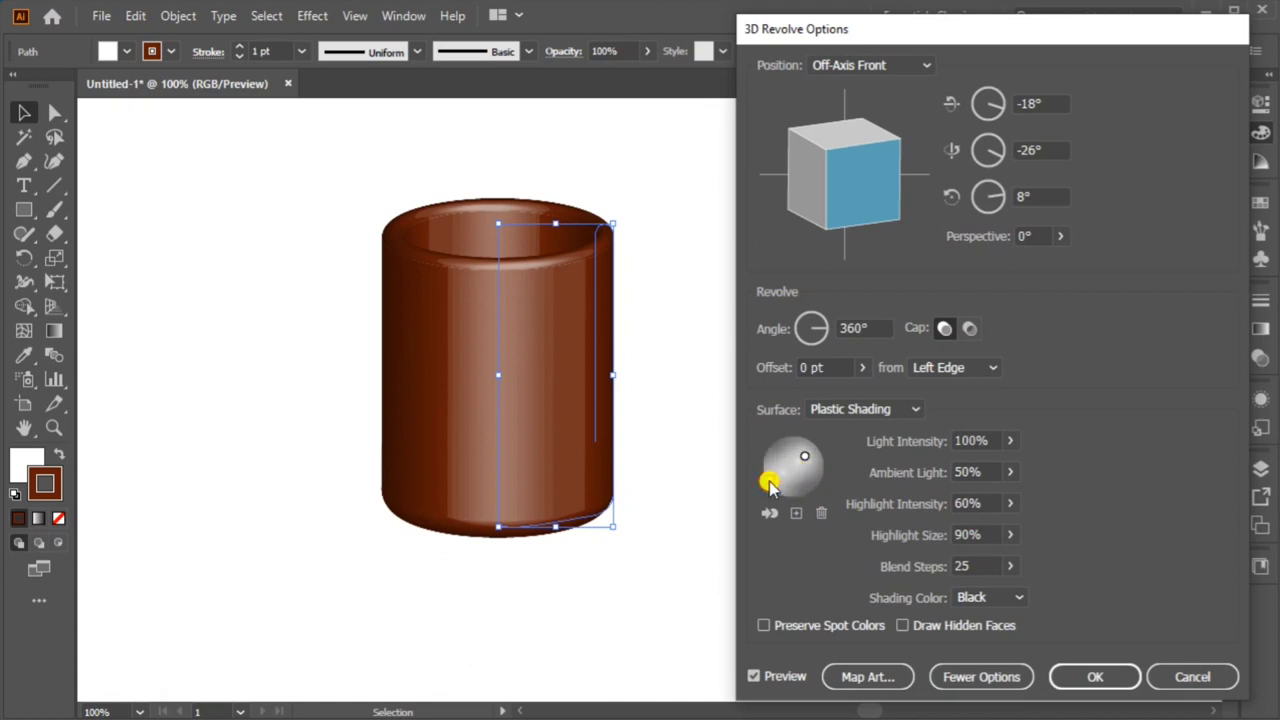
left_click(1010, 472)
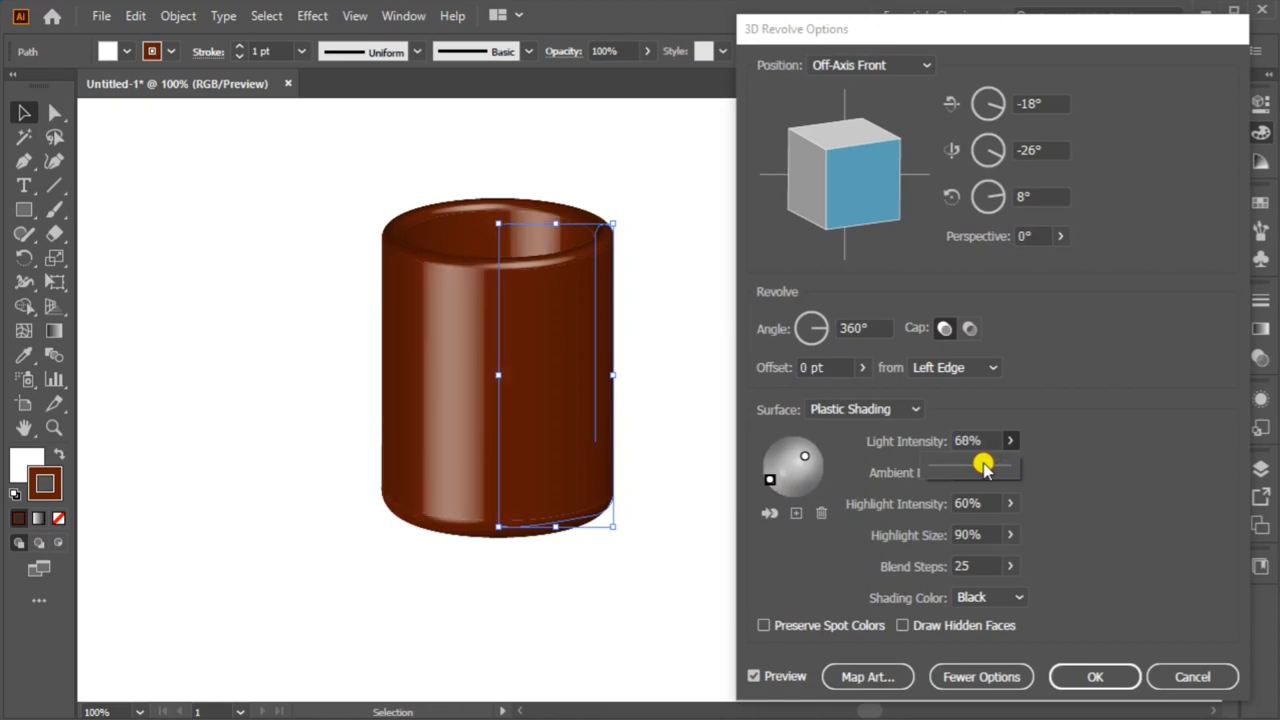
left_click(1103, 477)
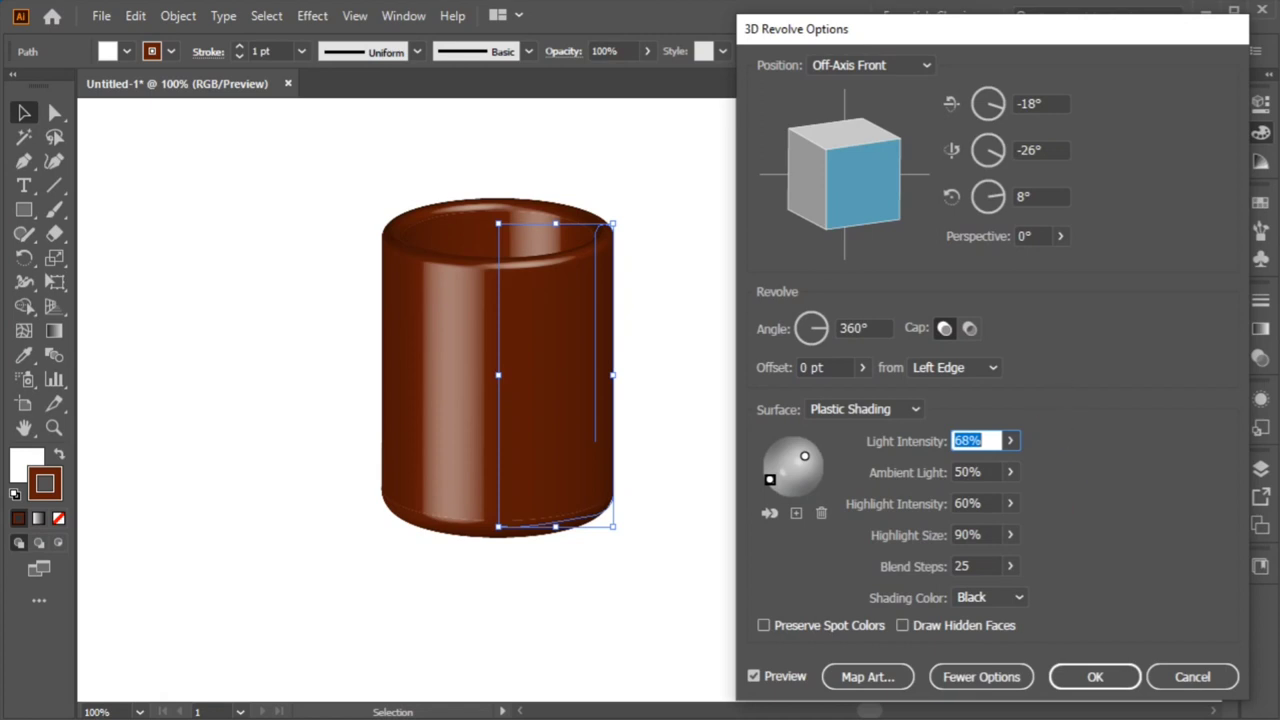
Set blend steps to 128, make the body hollow, and apply the revolve.
left_click(1009, 566)
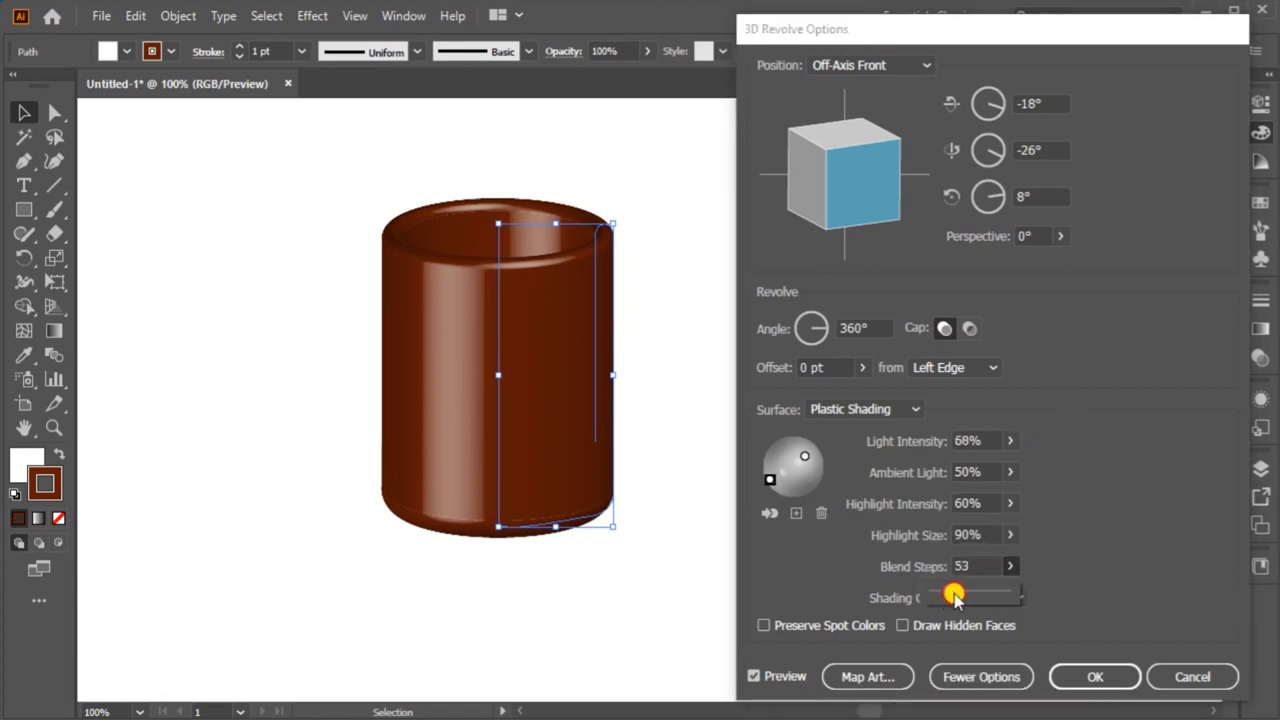
left_click_drag(955, 596, 966, 596)
left_click_drag(966, 596, 975, 594)
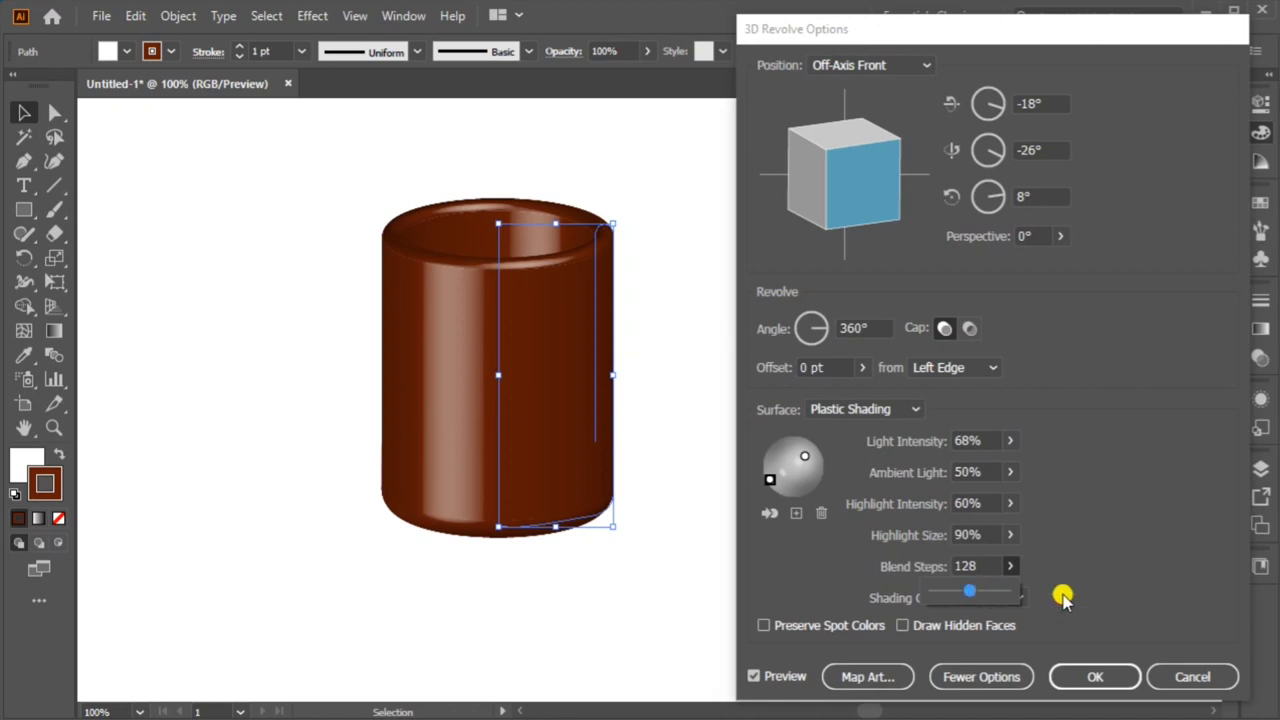
left_click(1086, 569)
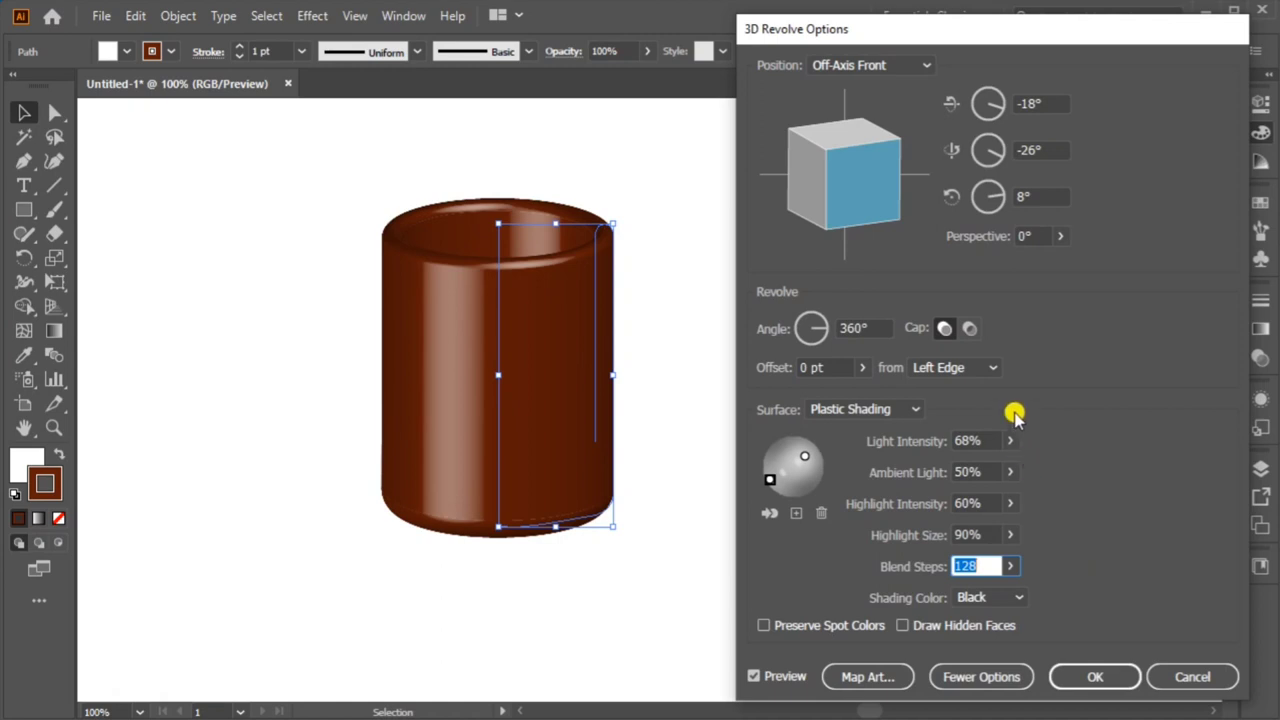
left_click(966, 330)
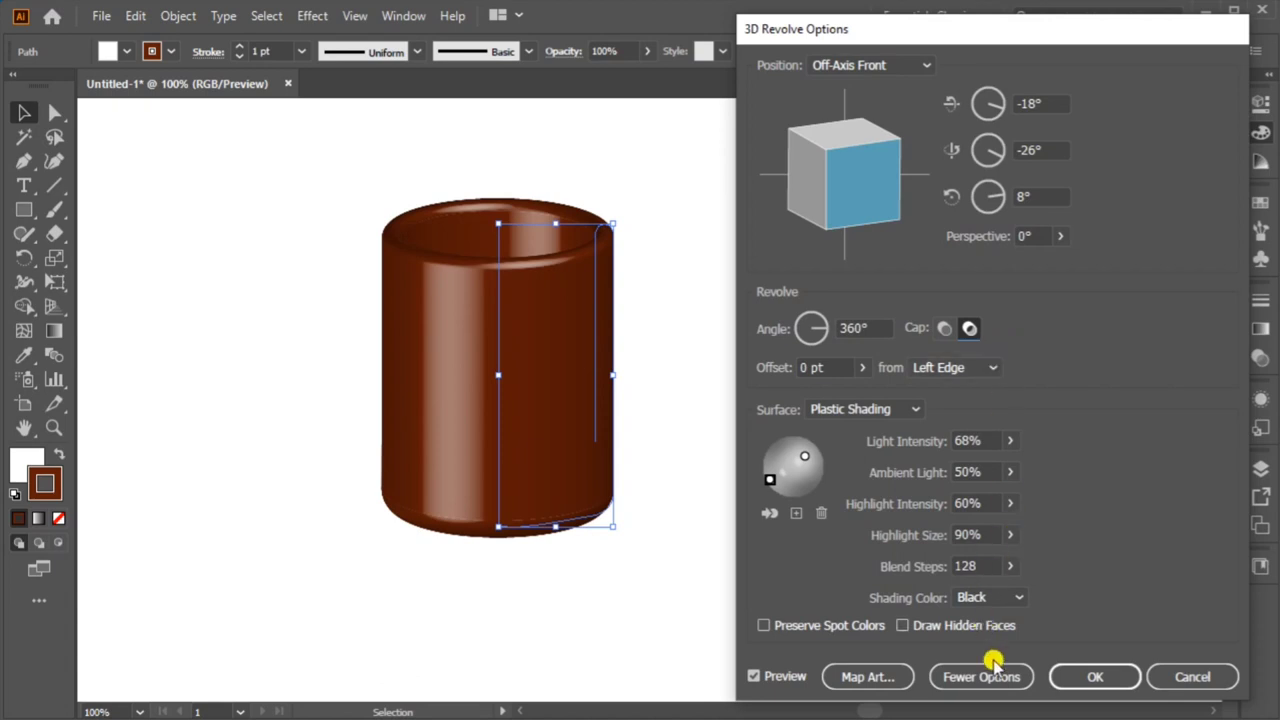
left_click(1095, 679)
left_click(882, 612)
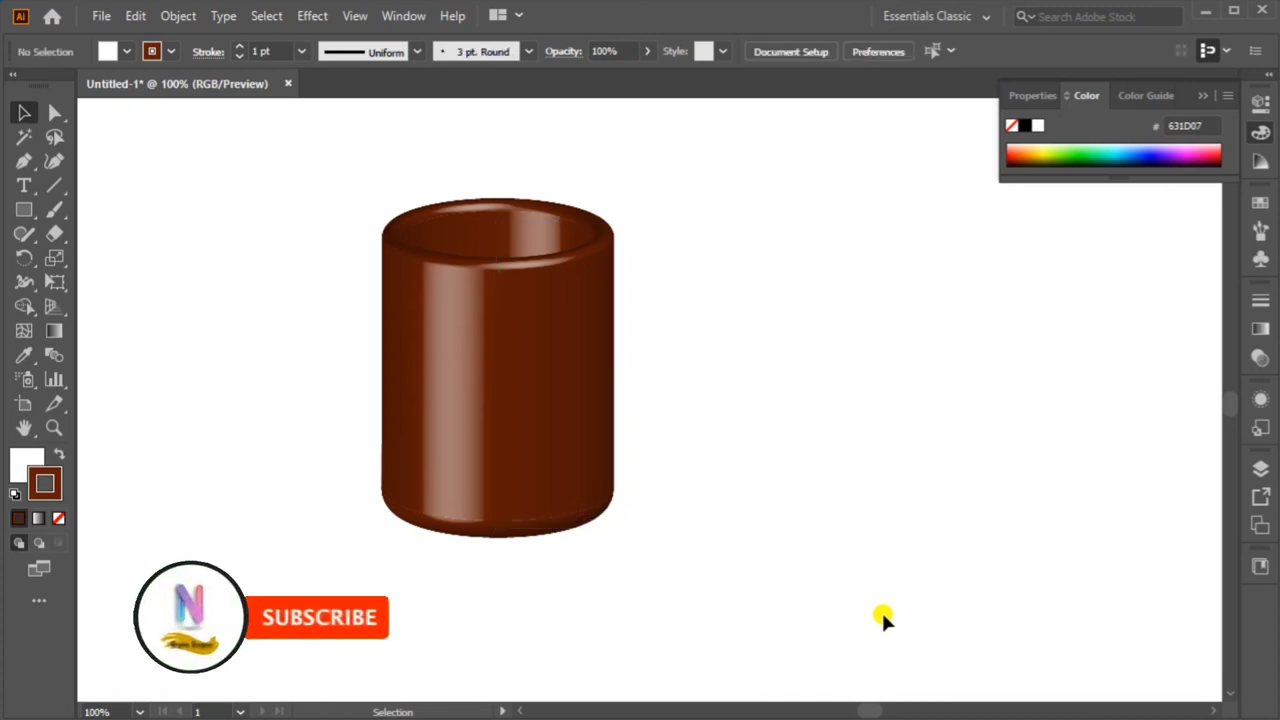
Draw a three-point curved handle path on the mug's right side with the Pen.
left_click_drag(664, 197, 265, 490)
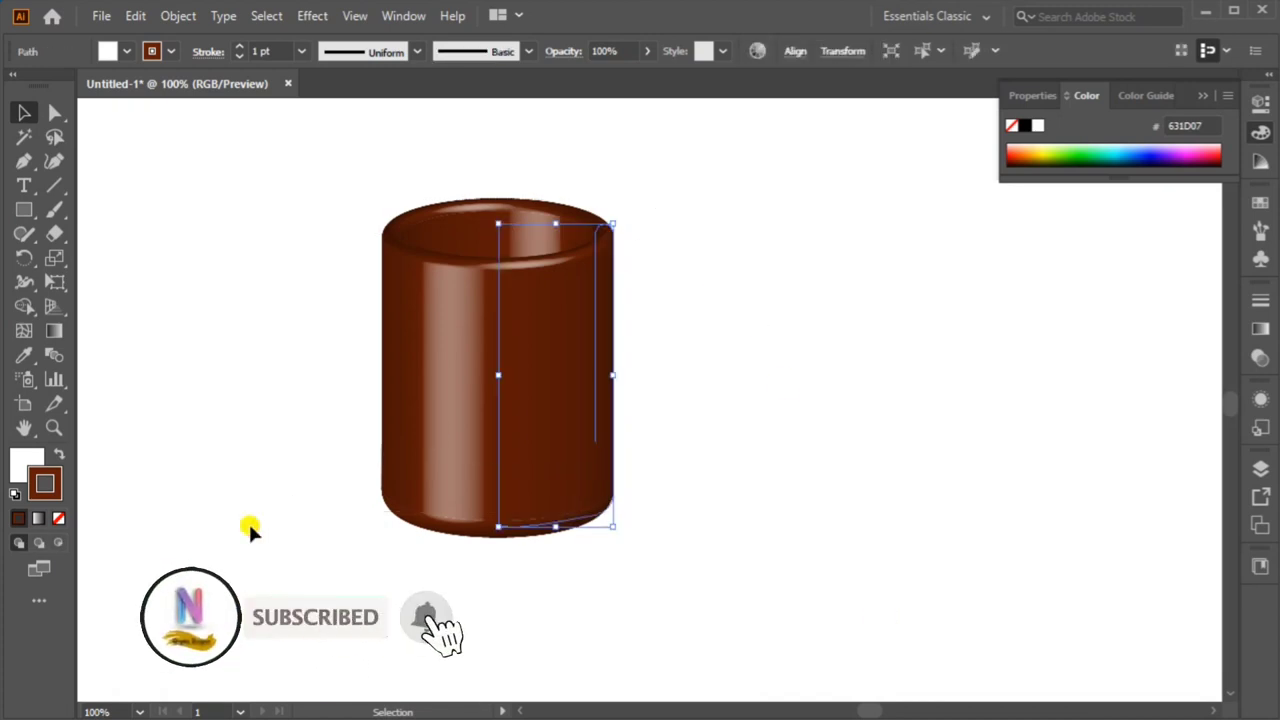
left_click(934, 503)
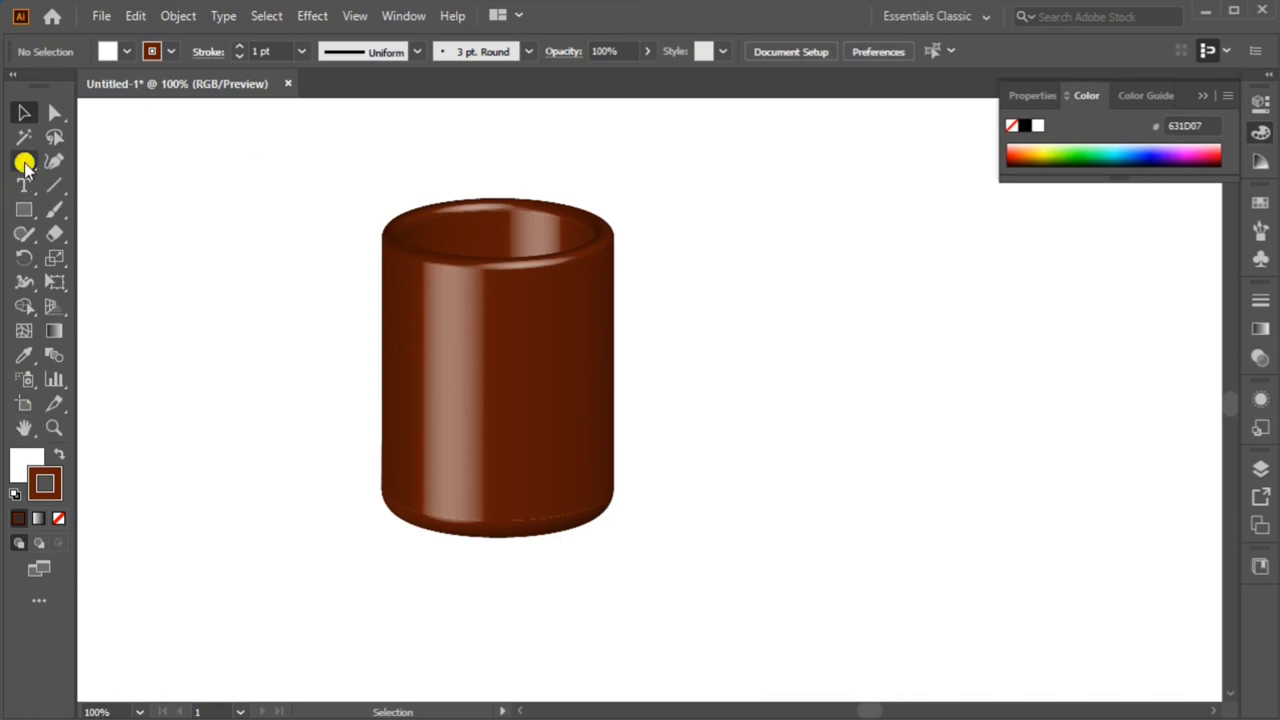
left_click_drag(24, 165, 105, 165)
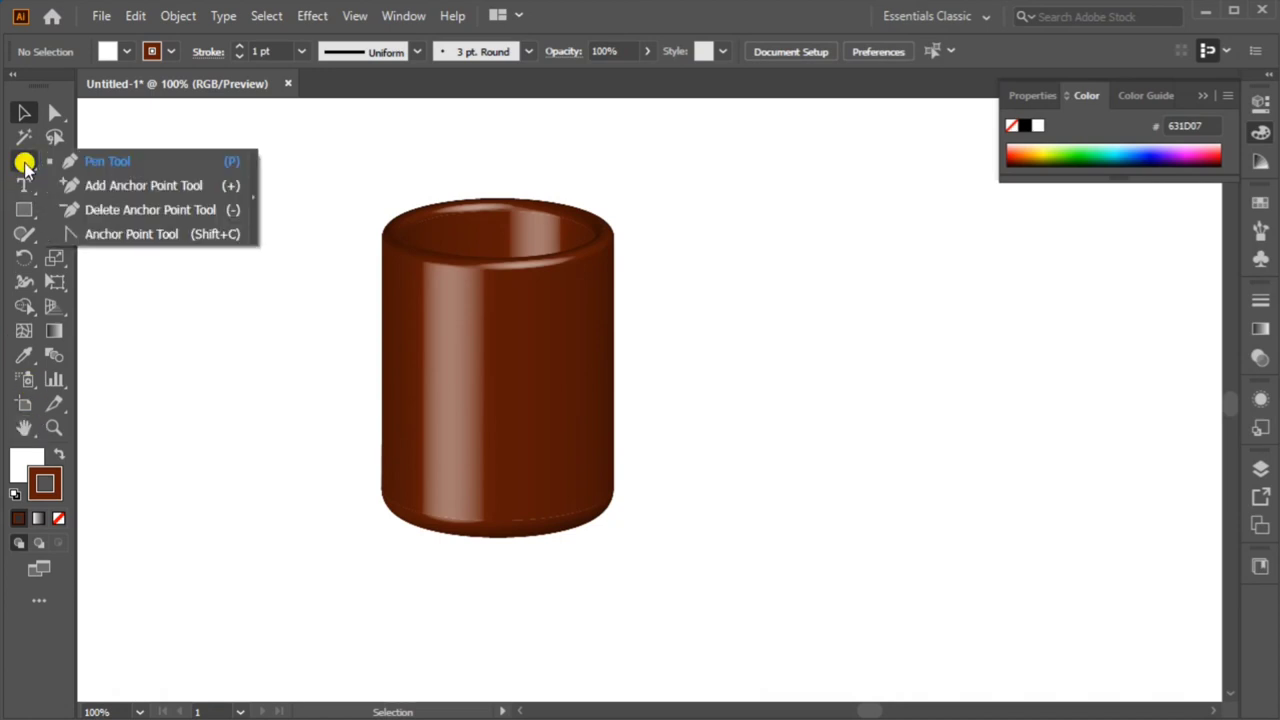
left_click(105, 163)
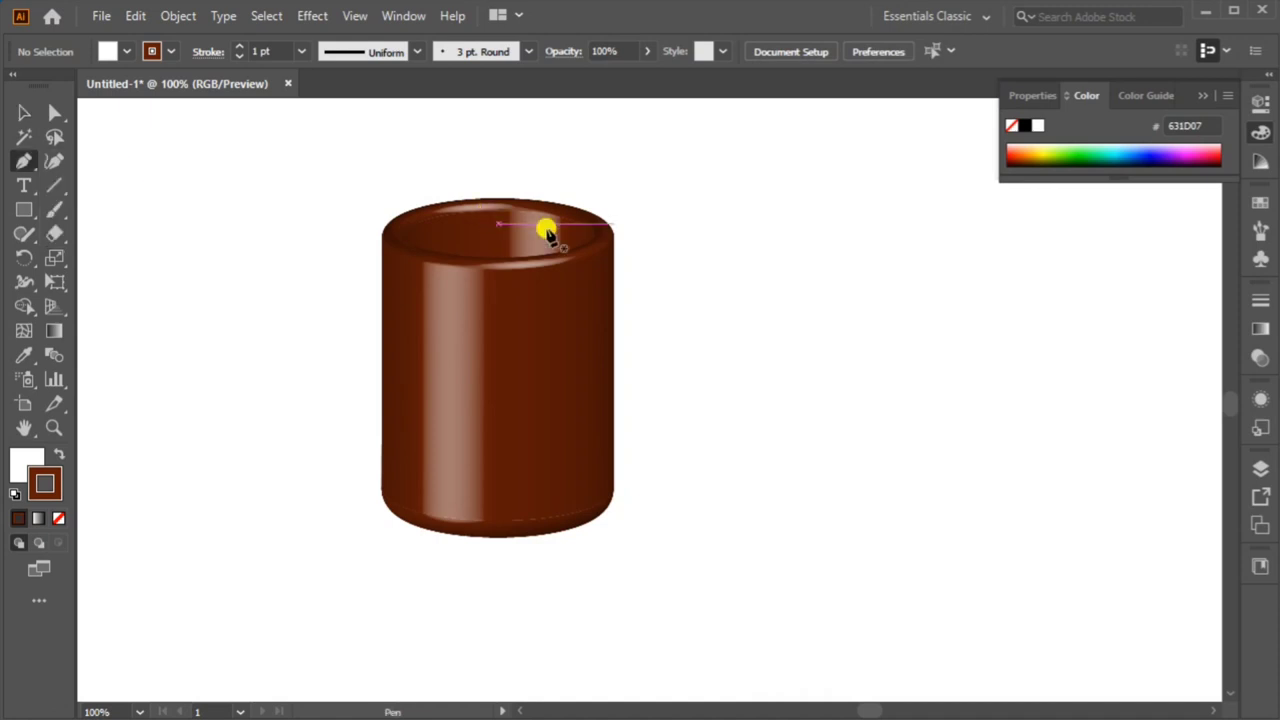
left_click(576, 332)
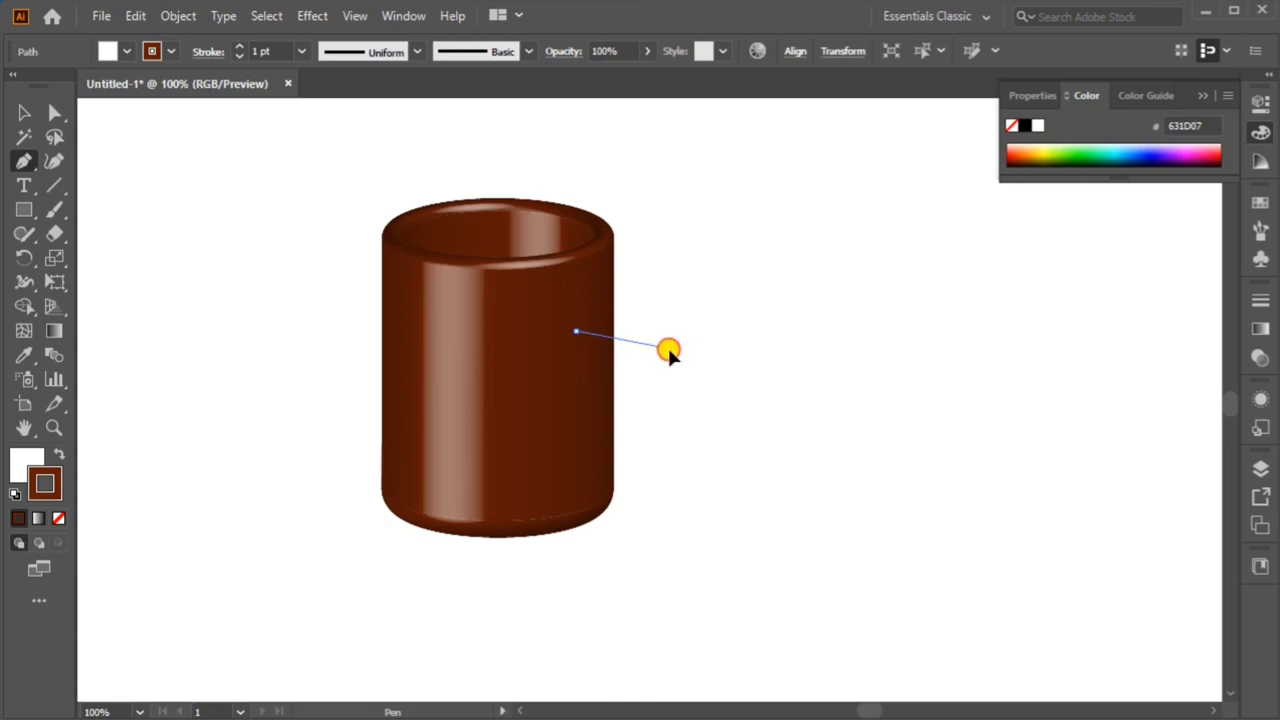
left_click_drag(674, 382, 672, 434)
left_click(573, 478)
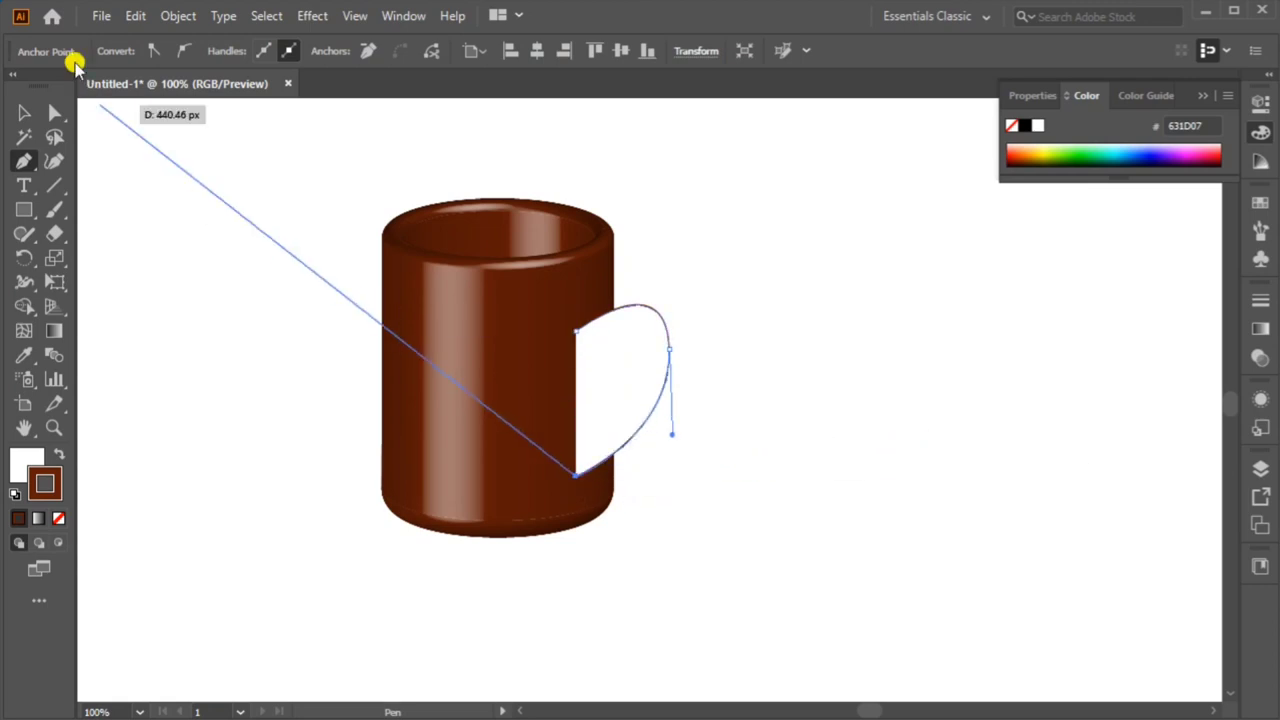
Set the handle path's fill to None and select it.
left_click(26, 113)
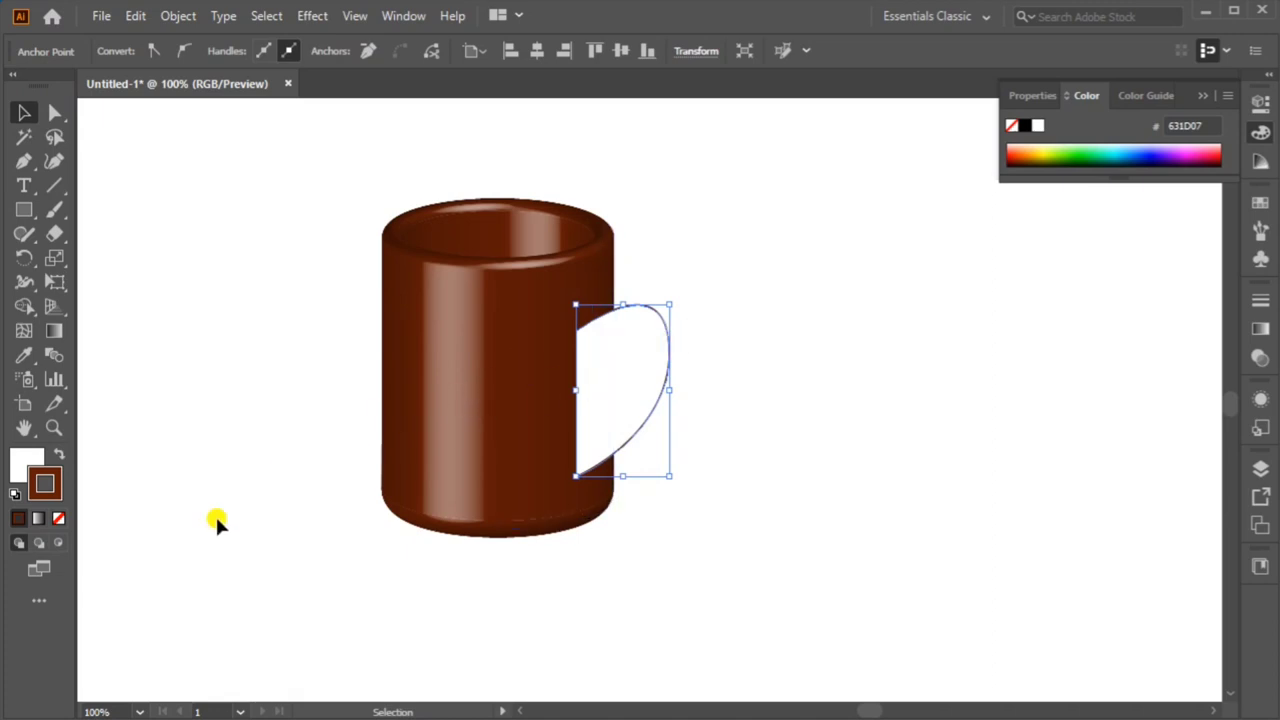
left_click(23, 465)
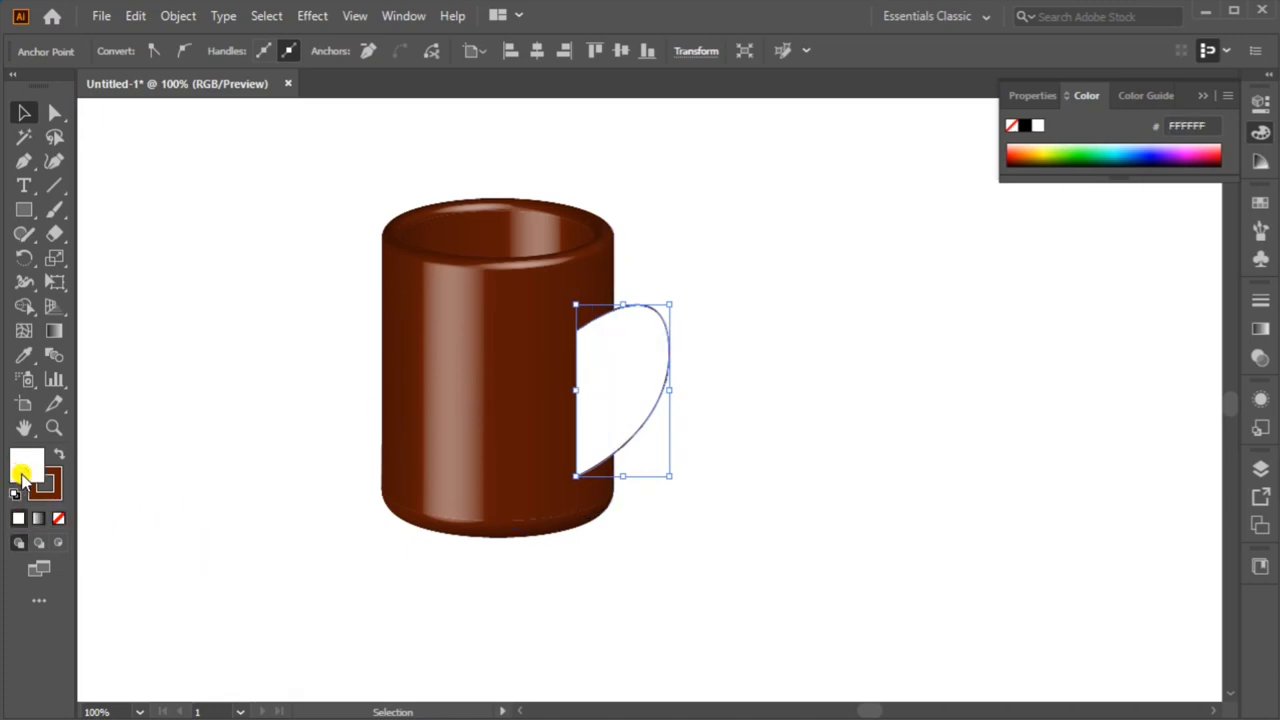
left_click(59, 518)
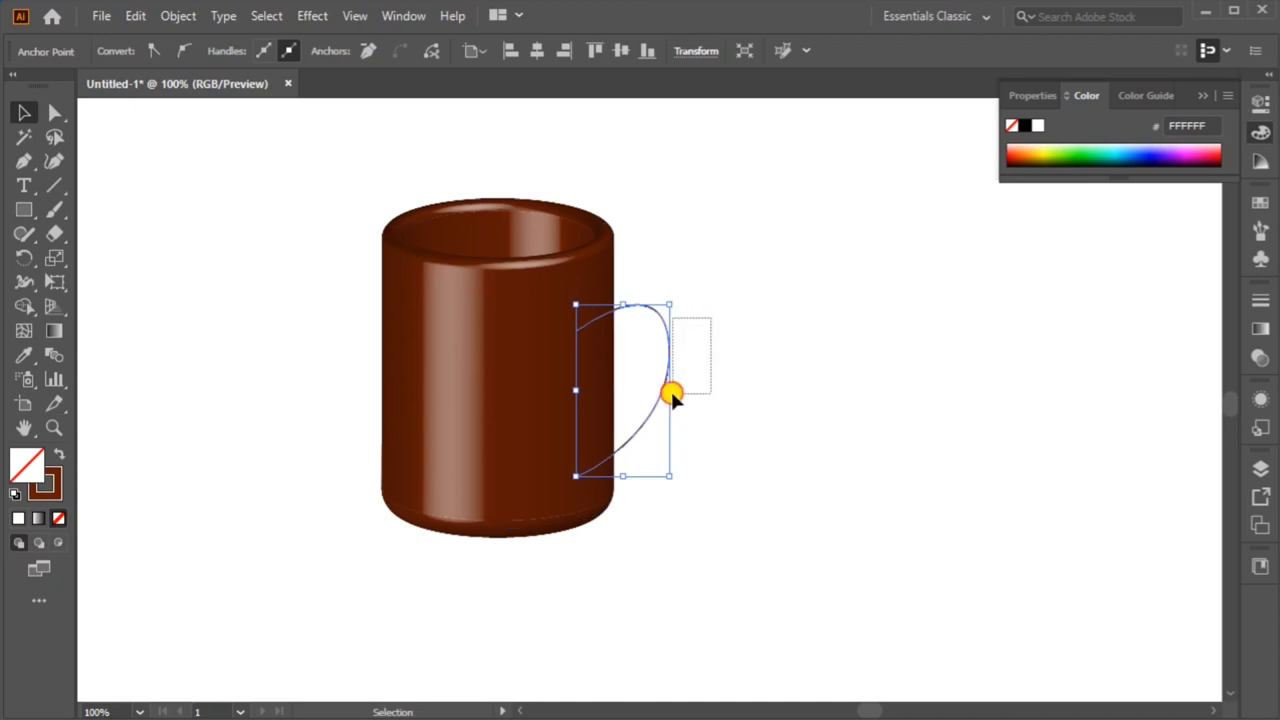
left_click(668, 392)
Simplify the handle path to fewer anchor points, then reselect it.
right_click(666, 351)
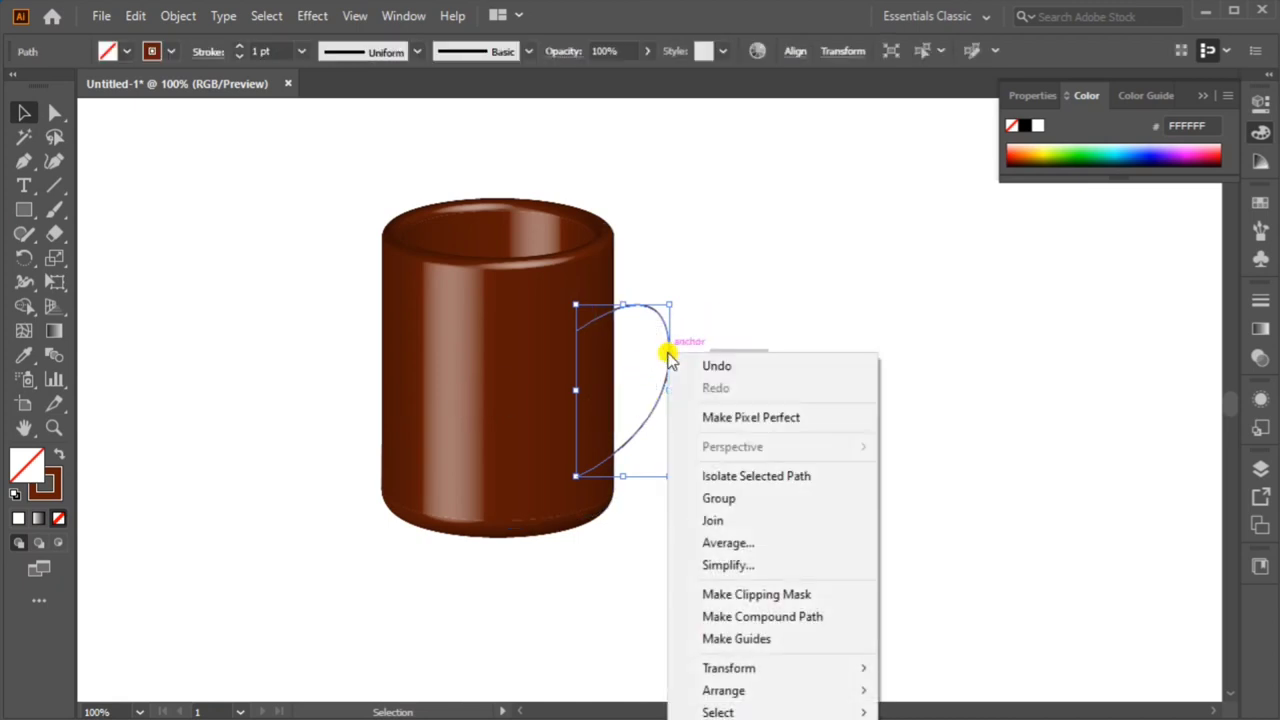
left_click(757, 566)
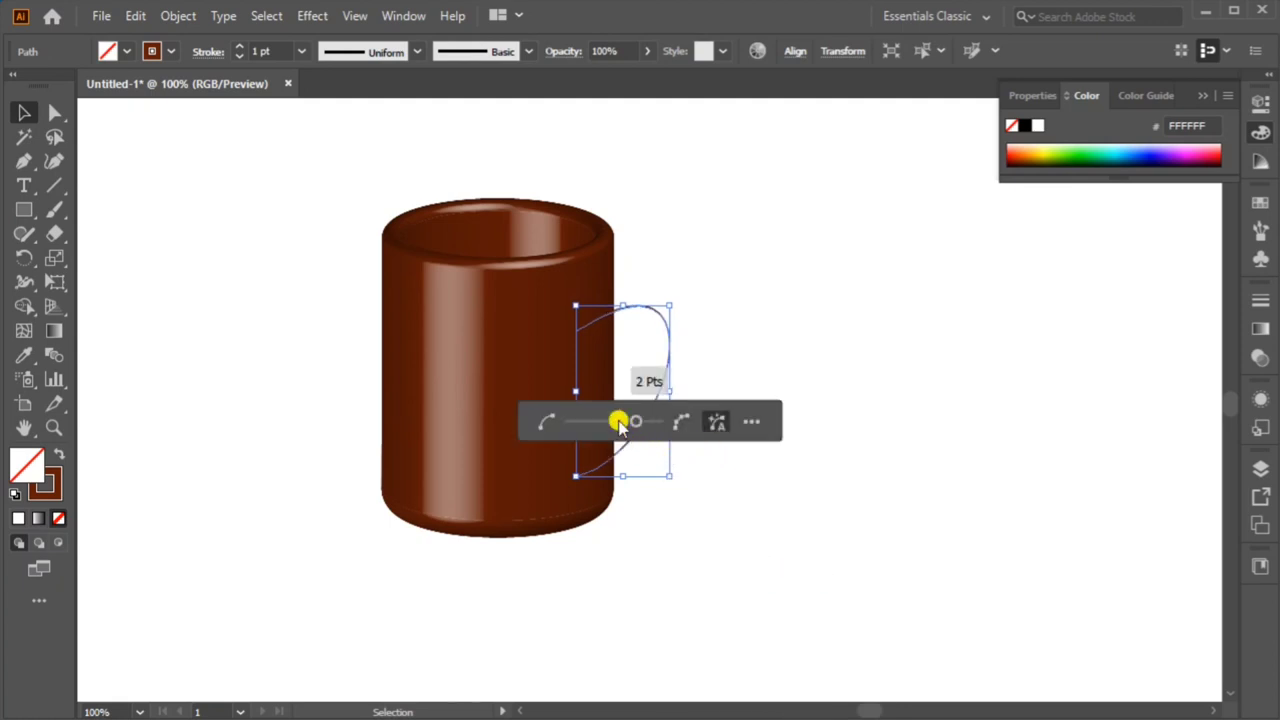
left_click_drag(636, 421, 647, 424)
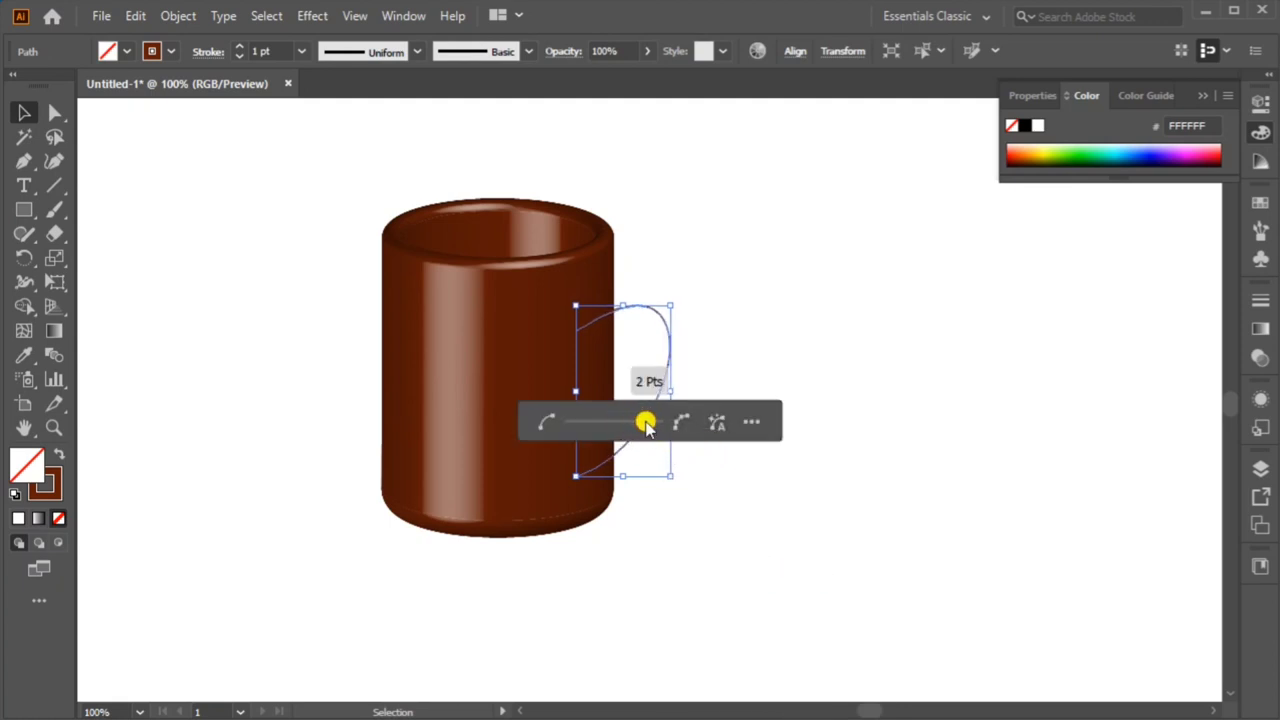
left_click(804, 380)
left_click_drag(737, 300, 623, 420)
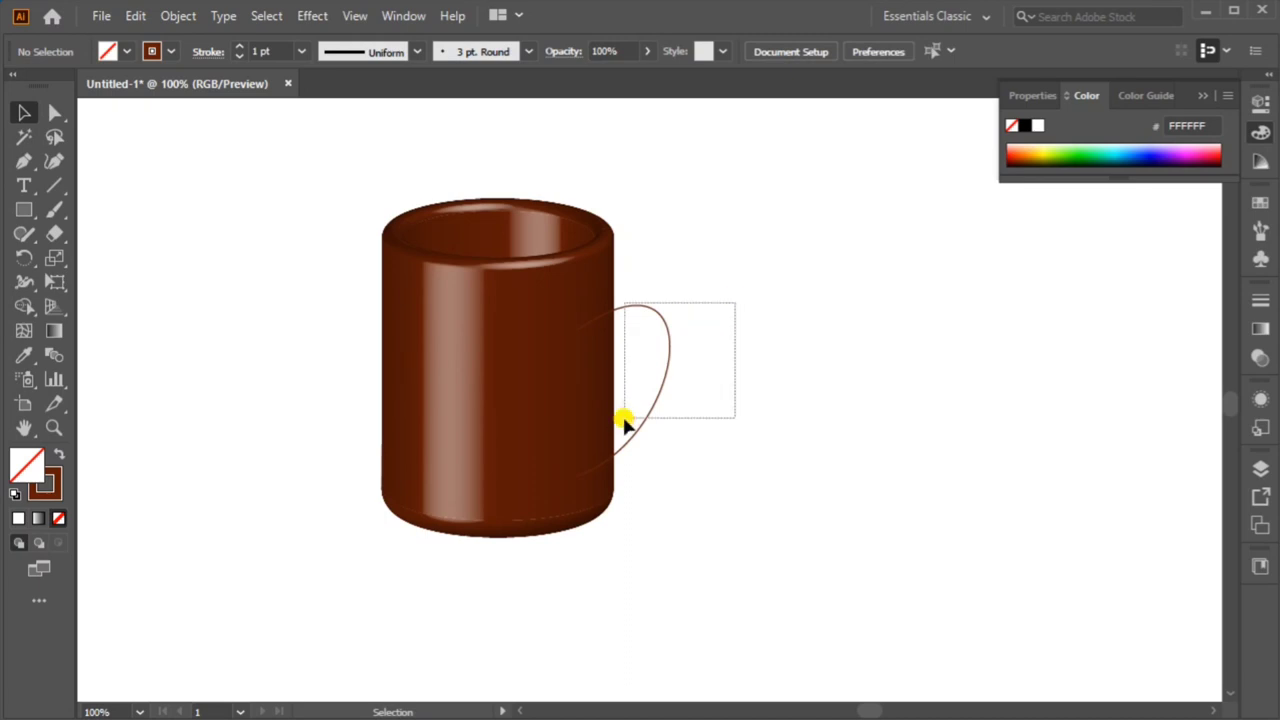
Give the handle stroke round caps and round corners.
left_click(1257, 106)
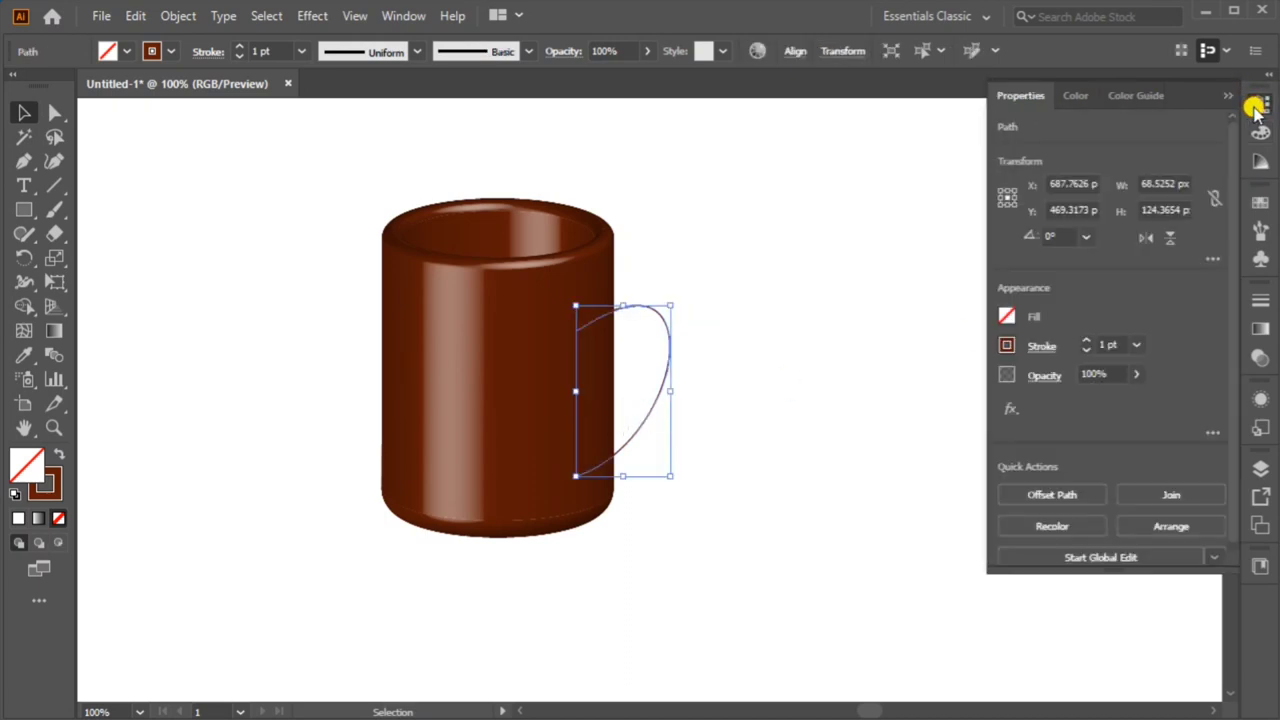
left_click(1041, 347)
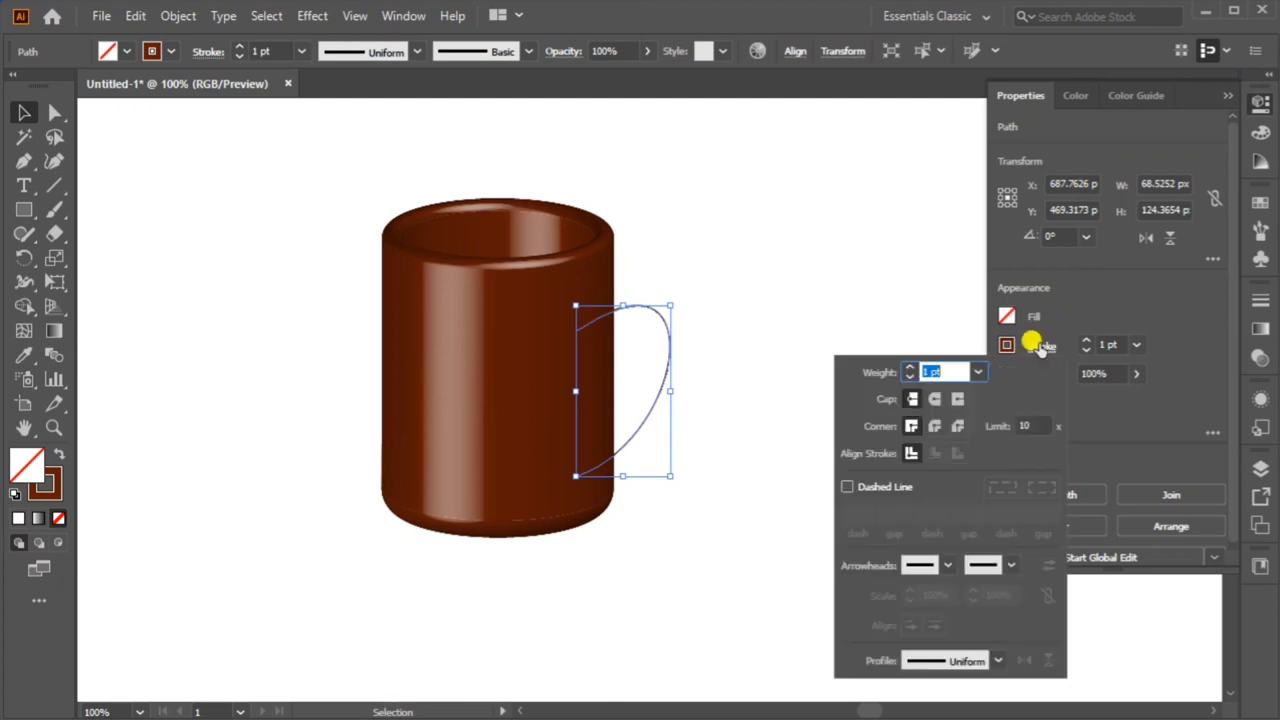
left_click(933, 400)
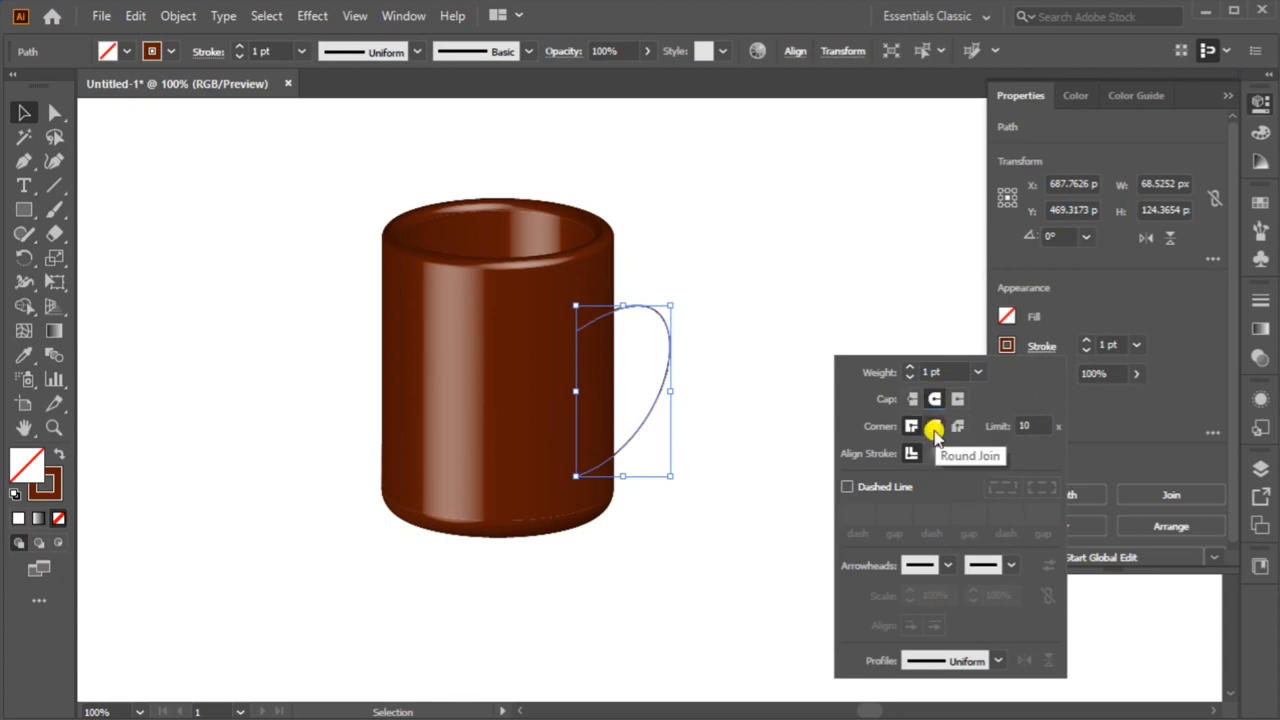
left_click(934, 427)
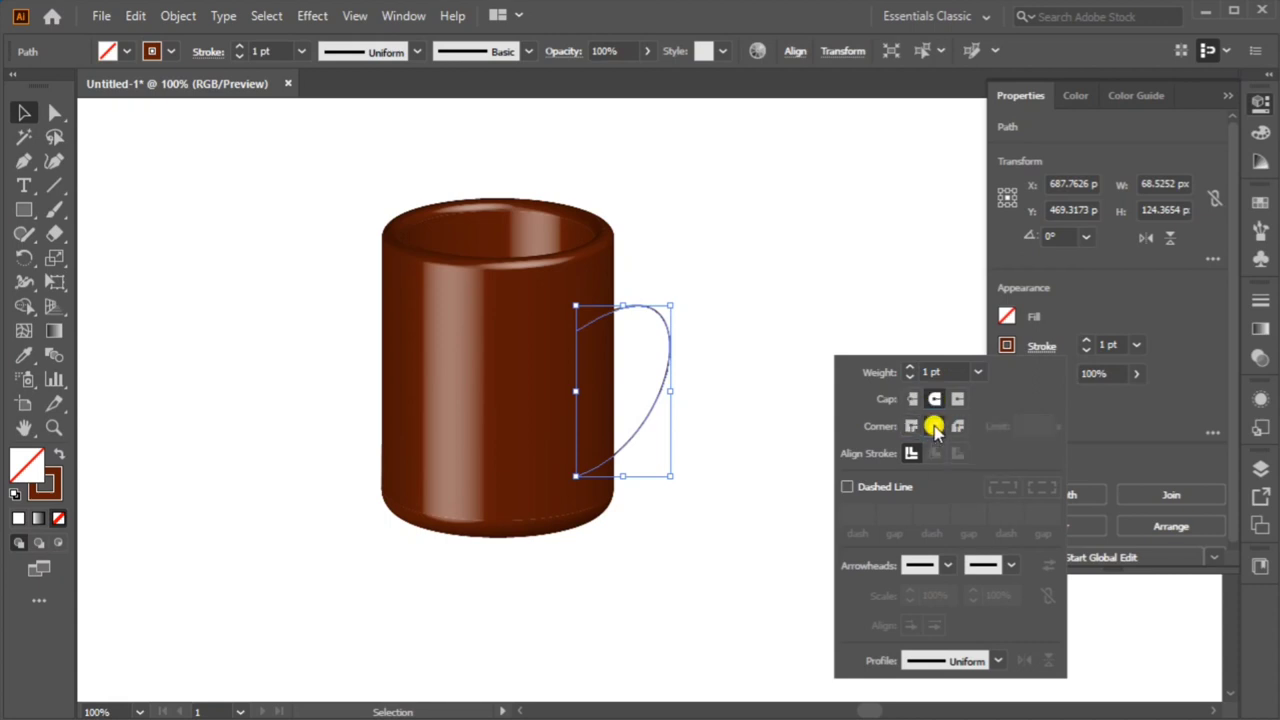
Set the handle stroke weight to 18 pt and reselect the handle.
left_click(911, 367)
left_click(911, 367)
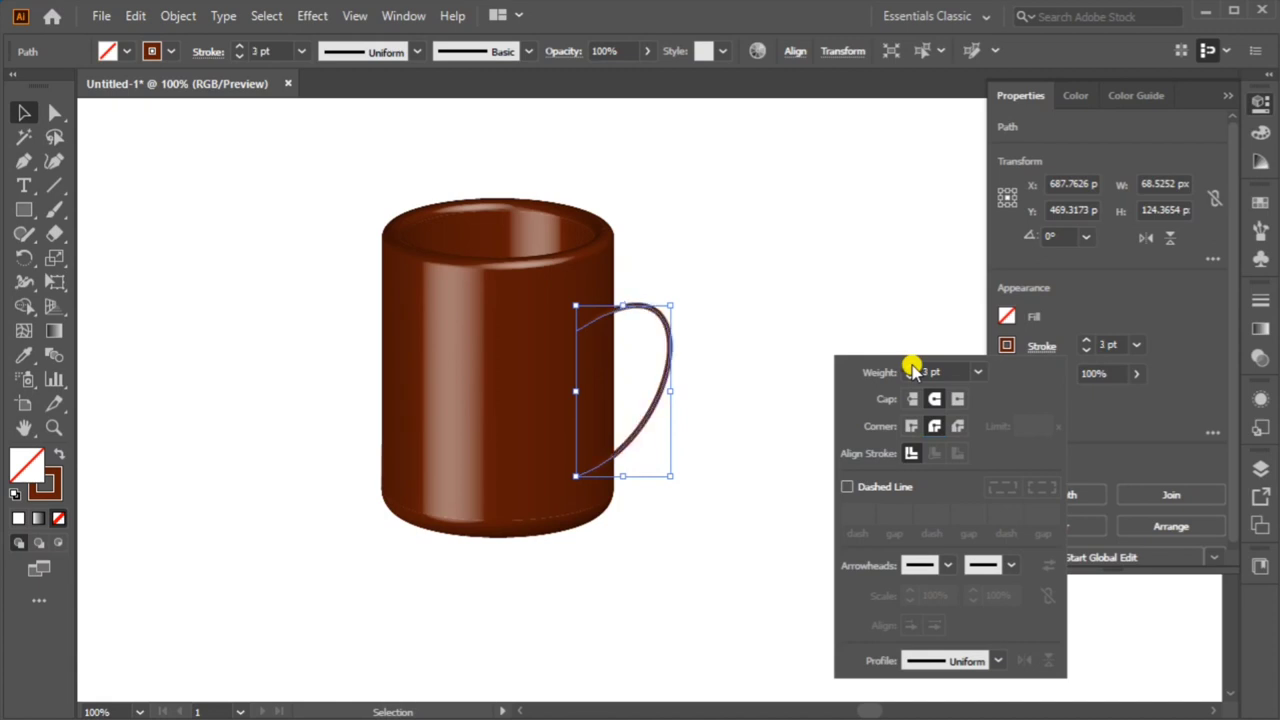
left_click(911, 367)
left_click(911, 367)
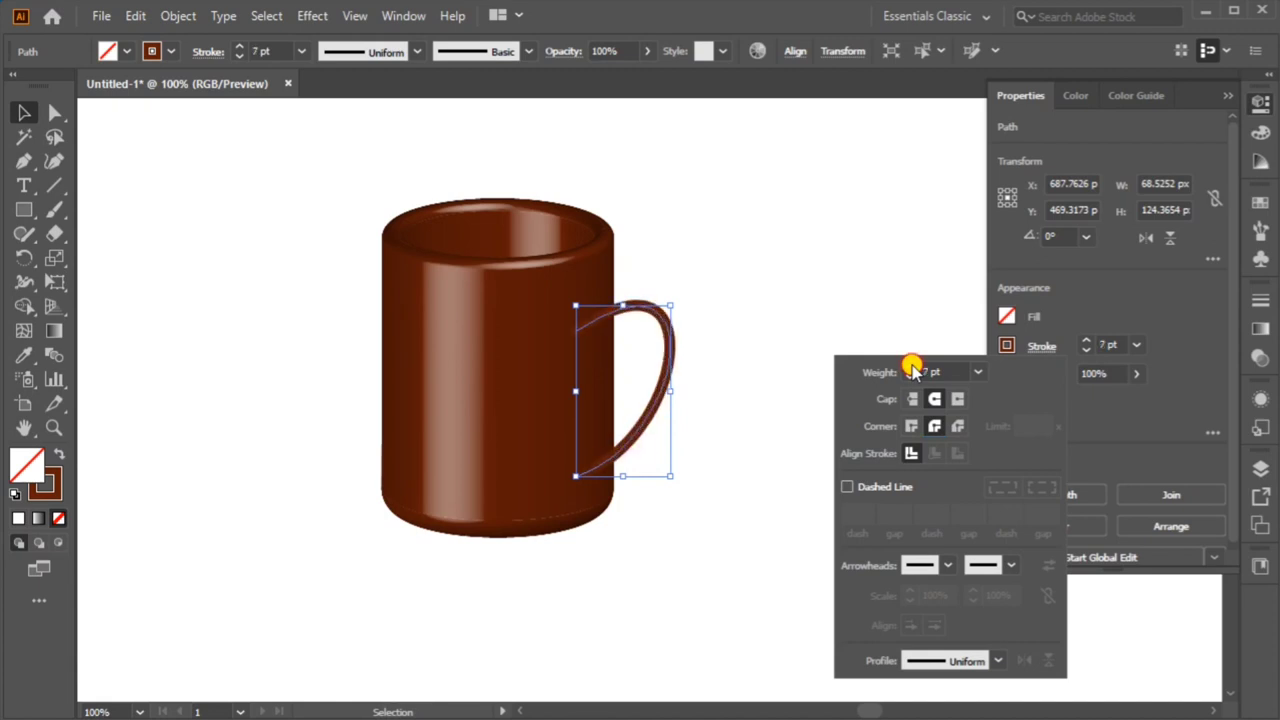
left_click(911, 367)
left_click(911, 367)
left_click(911, 367)
left_click(911, 367)
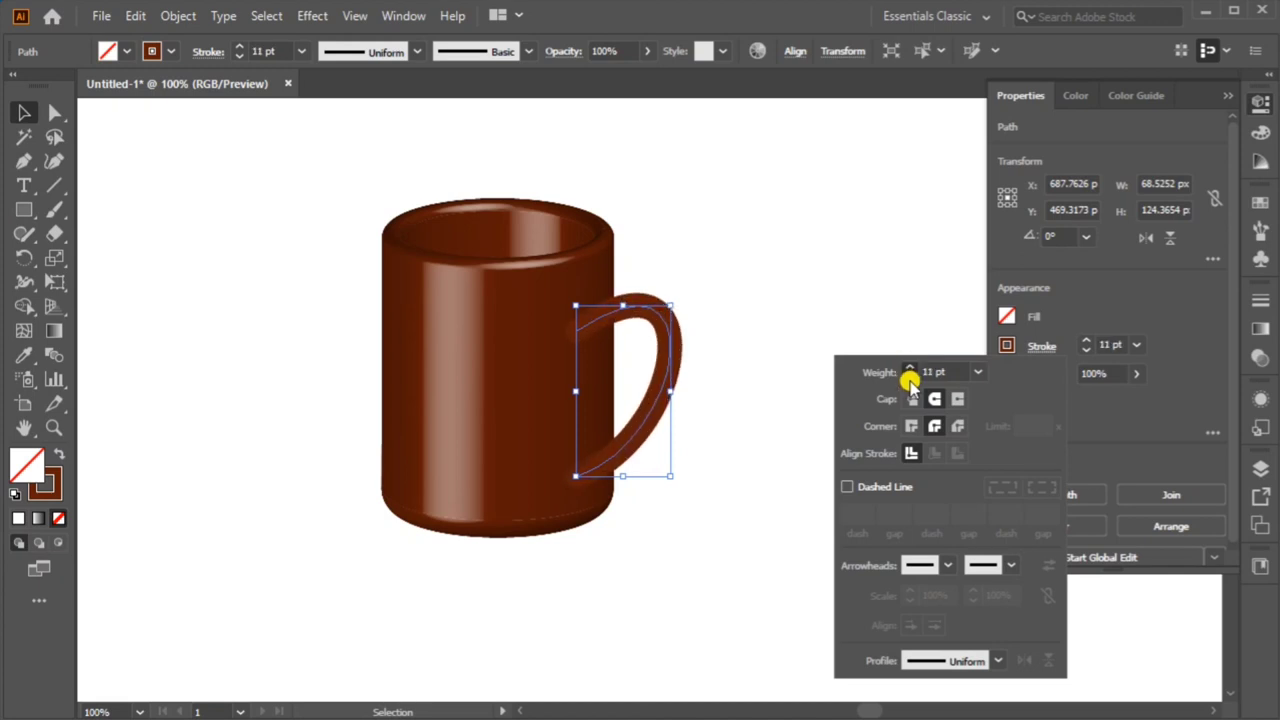
left_click(910, 372)
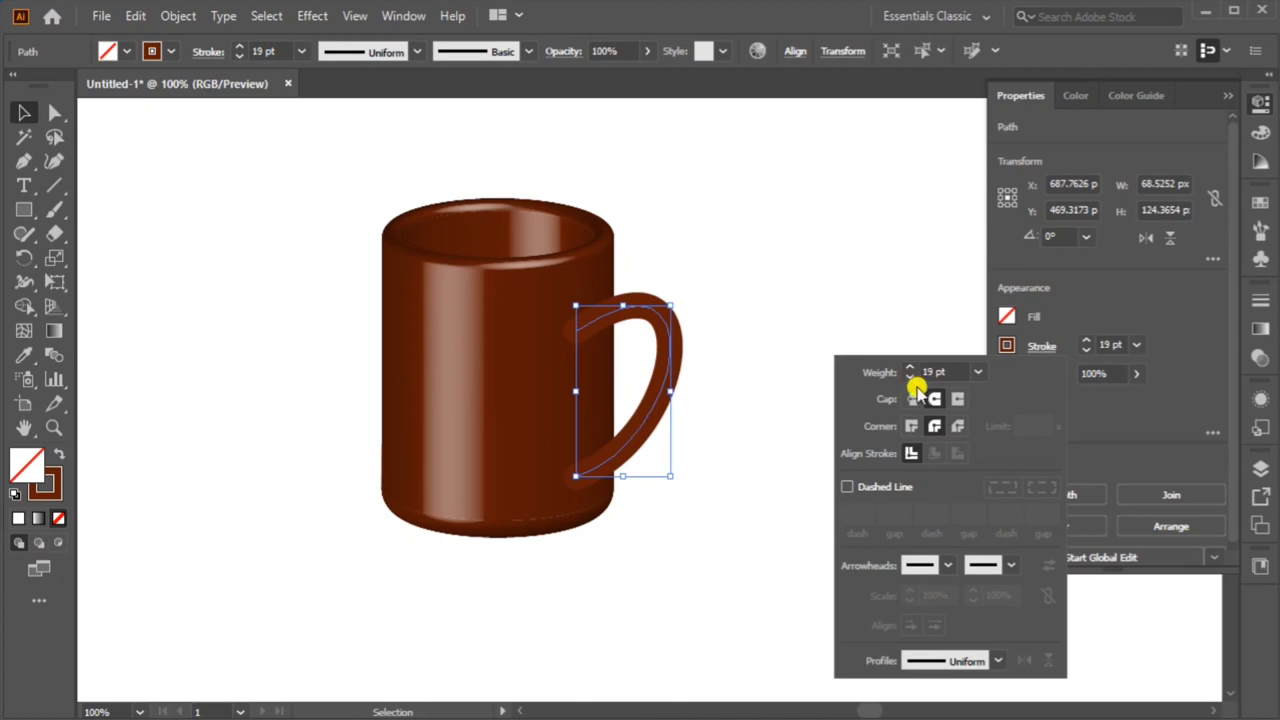
left_click(910, 378)
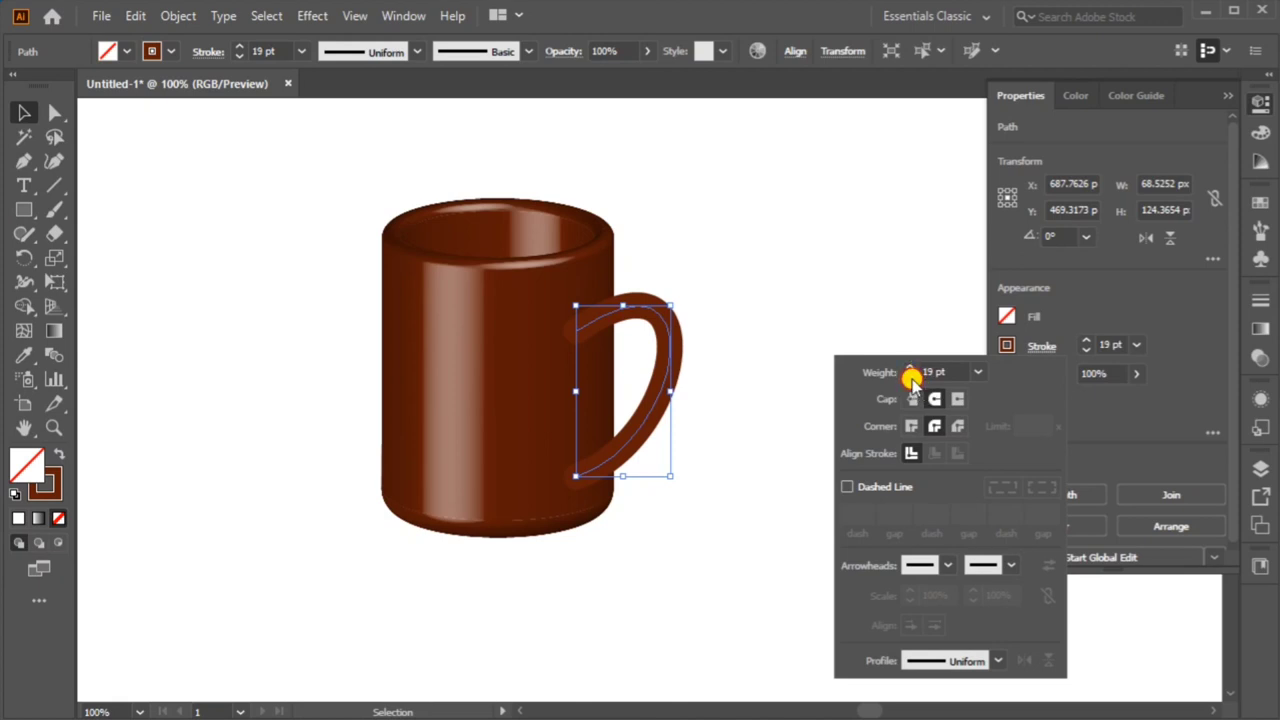
left_click(1086, 412)
left_click(1225, 101)
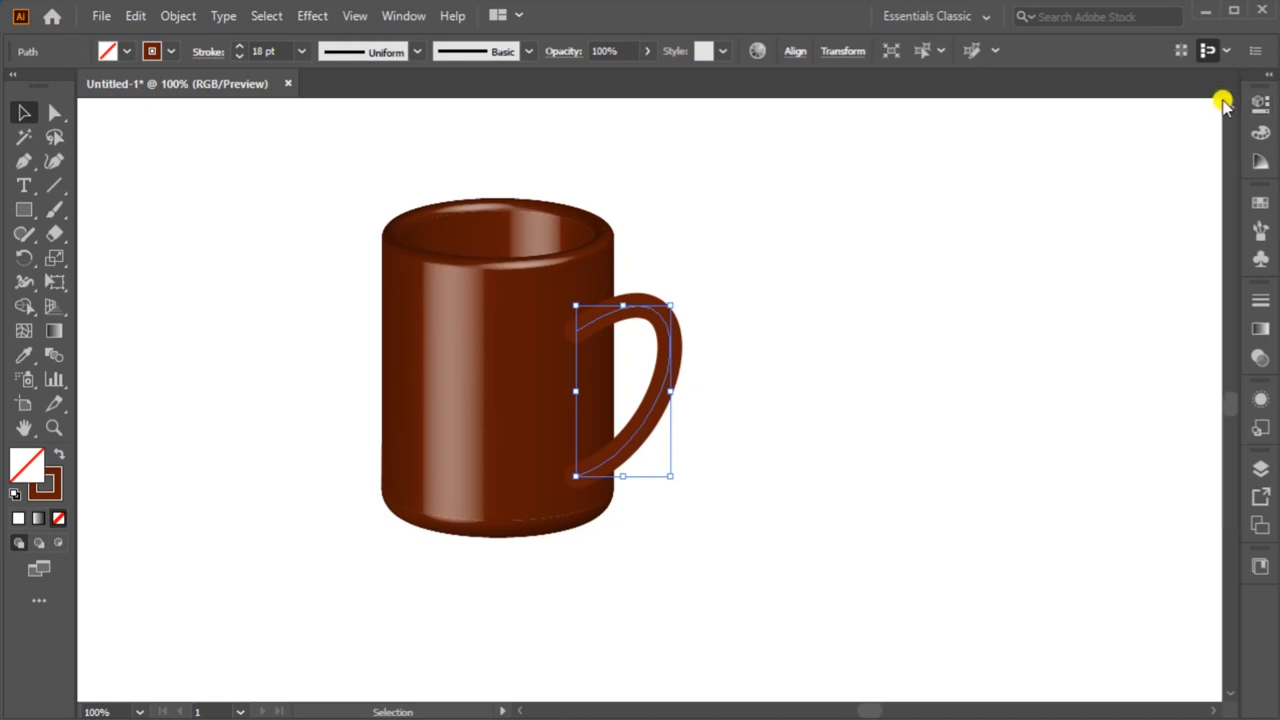
left_click(833, 257)
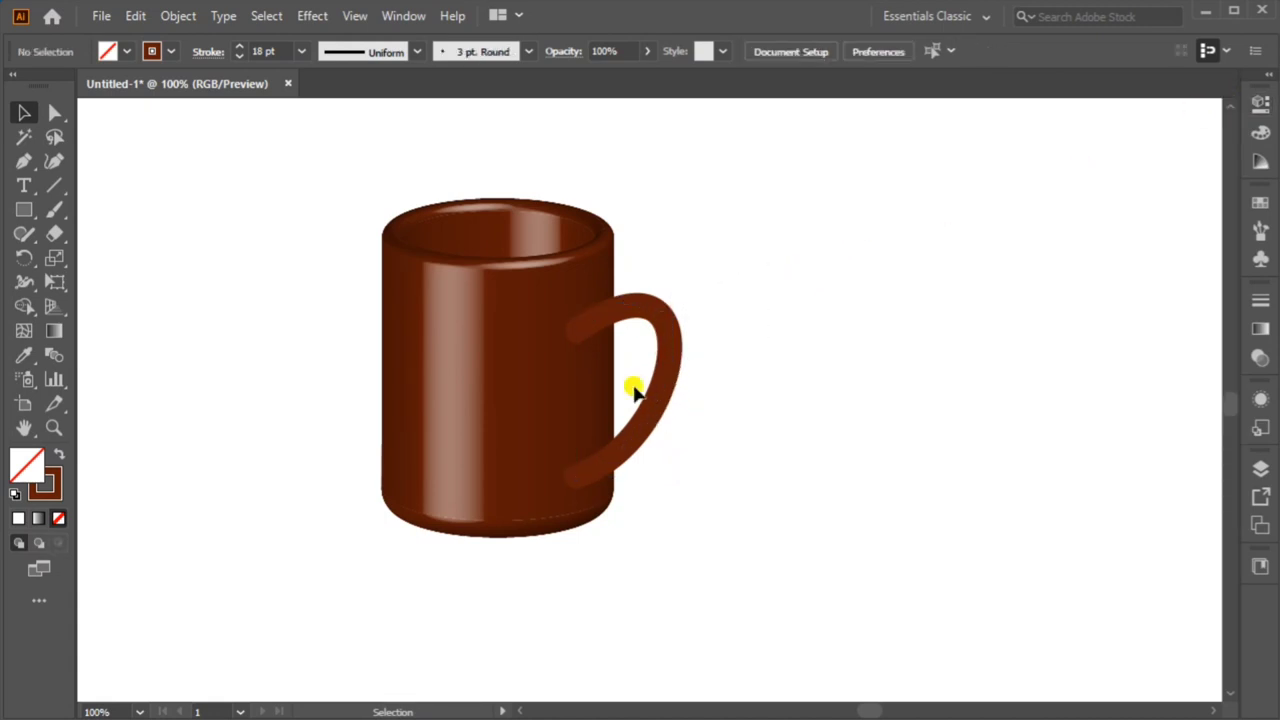
left_click(665, 398)
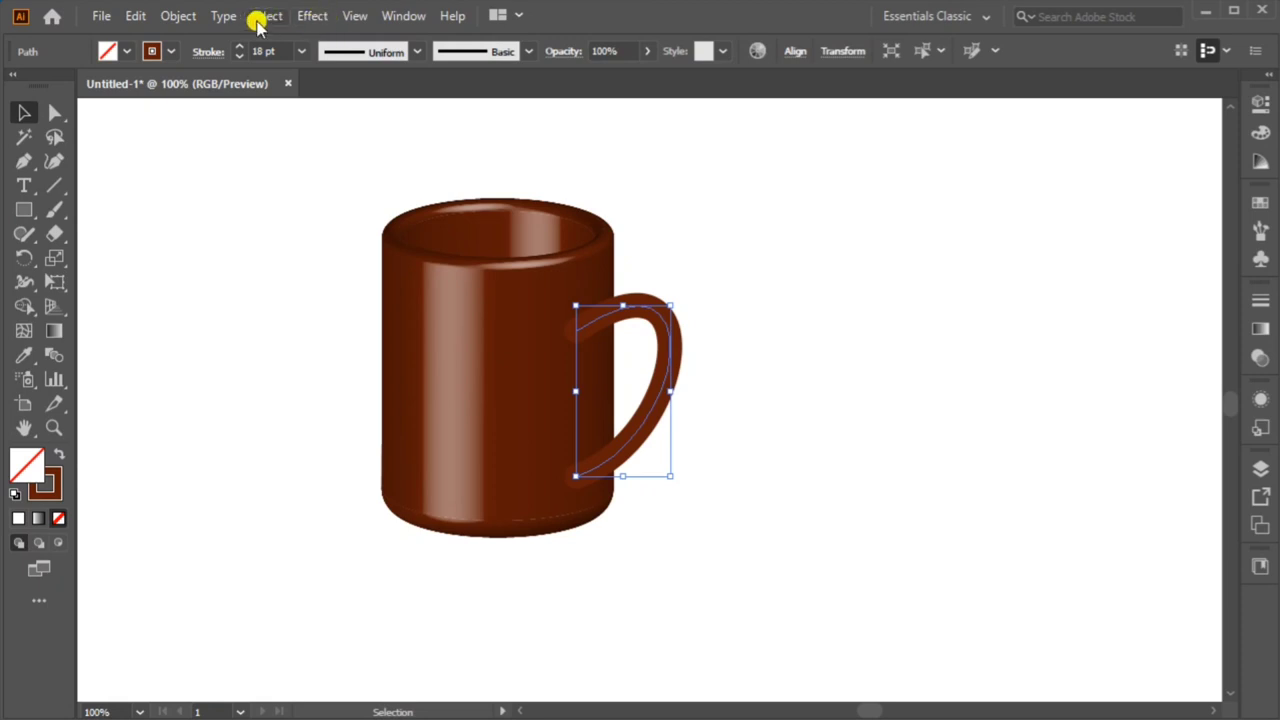
Preview a 50 pt 3D Extrude & Bevel on the handle, rotated to -12°, 13°, -4°.
left_click(308, 15)
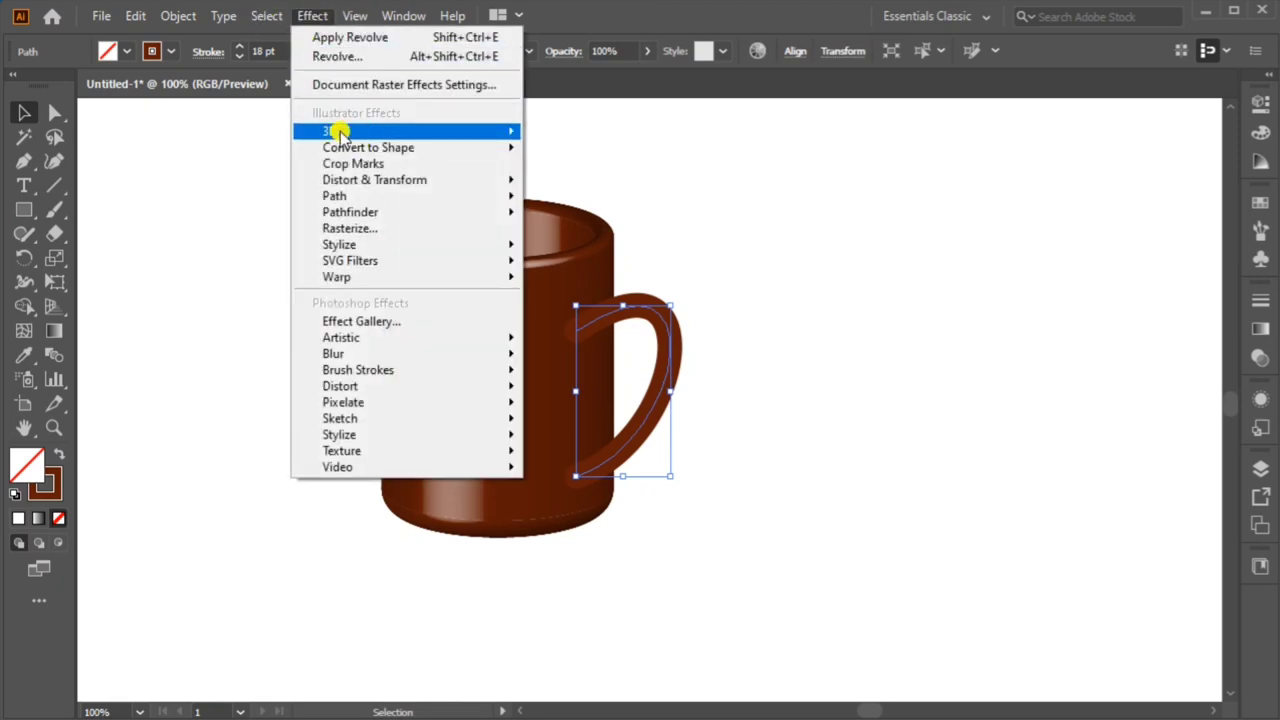
mouse_move(400, 131)
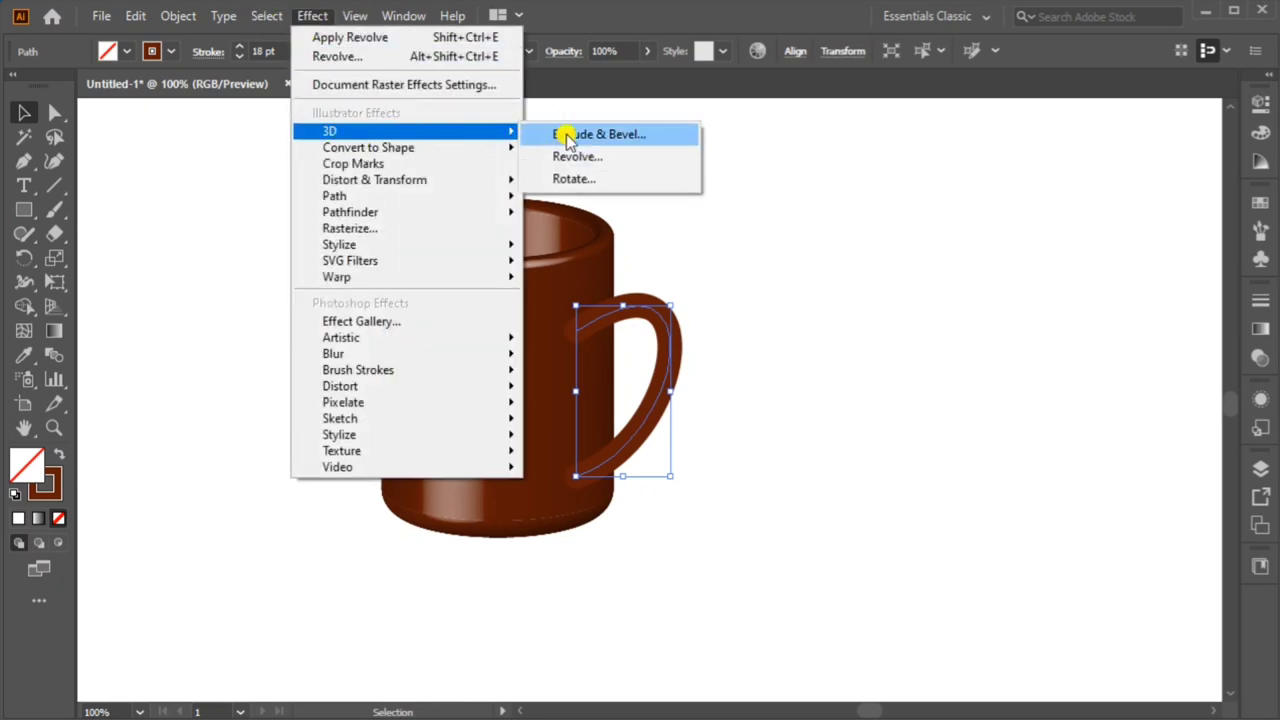
left_click(643, 136)
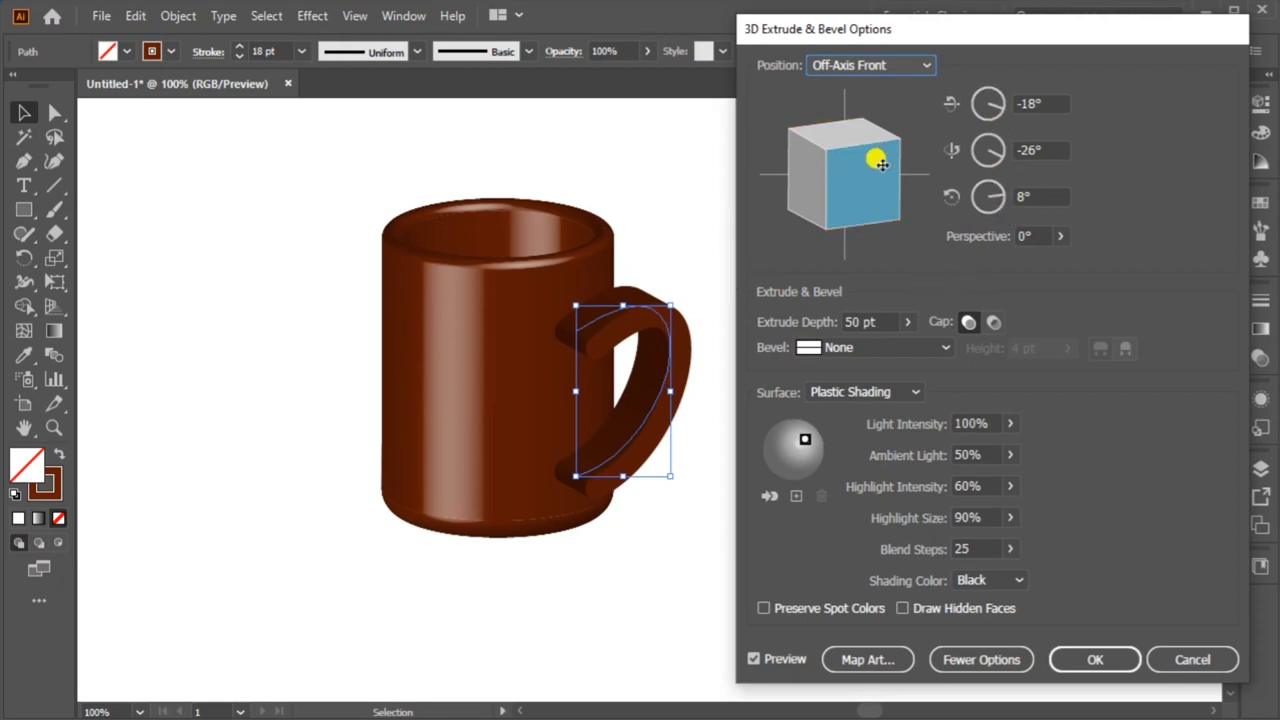
left_click_drag(845, 193, 844, 194)
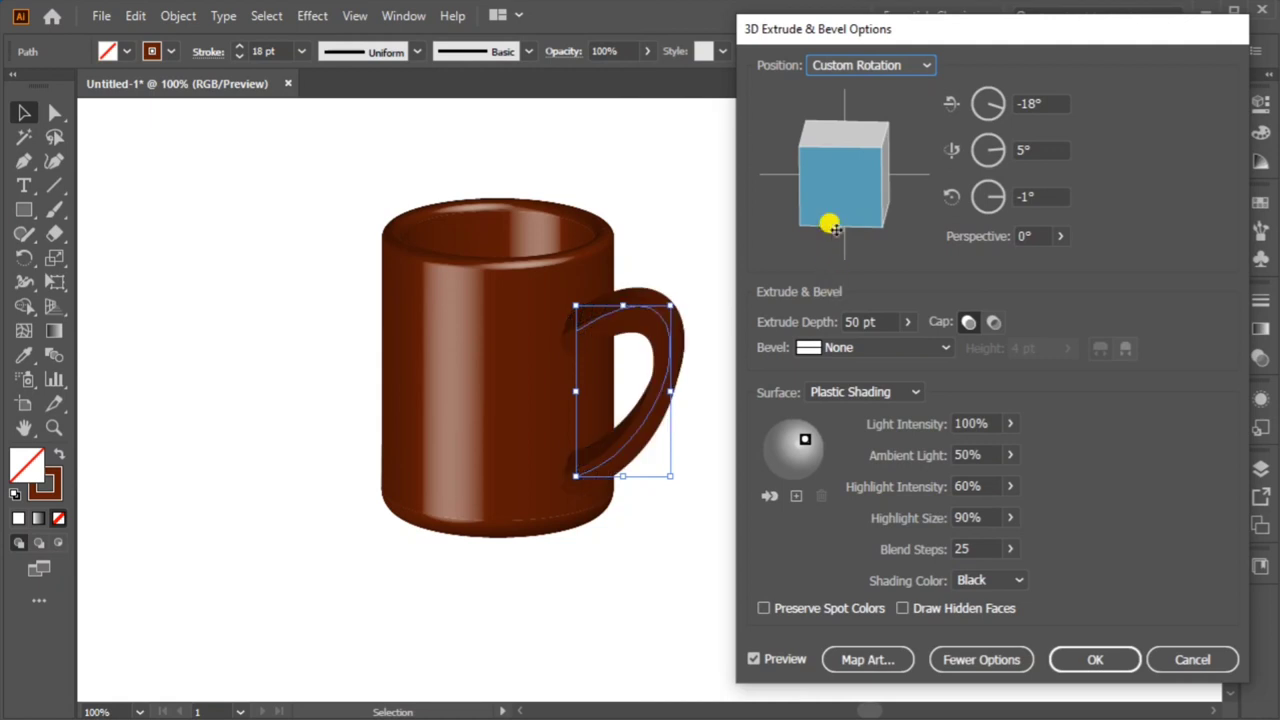
left_click_drag(858, 150, 853, 138)
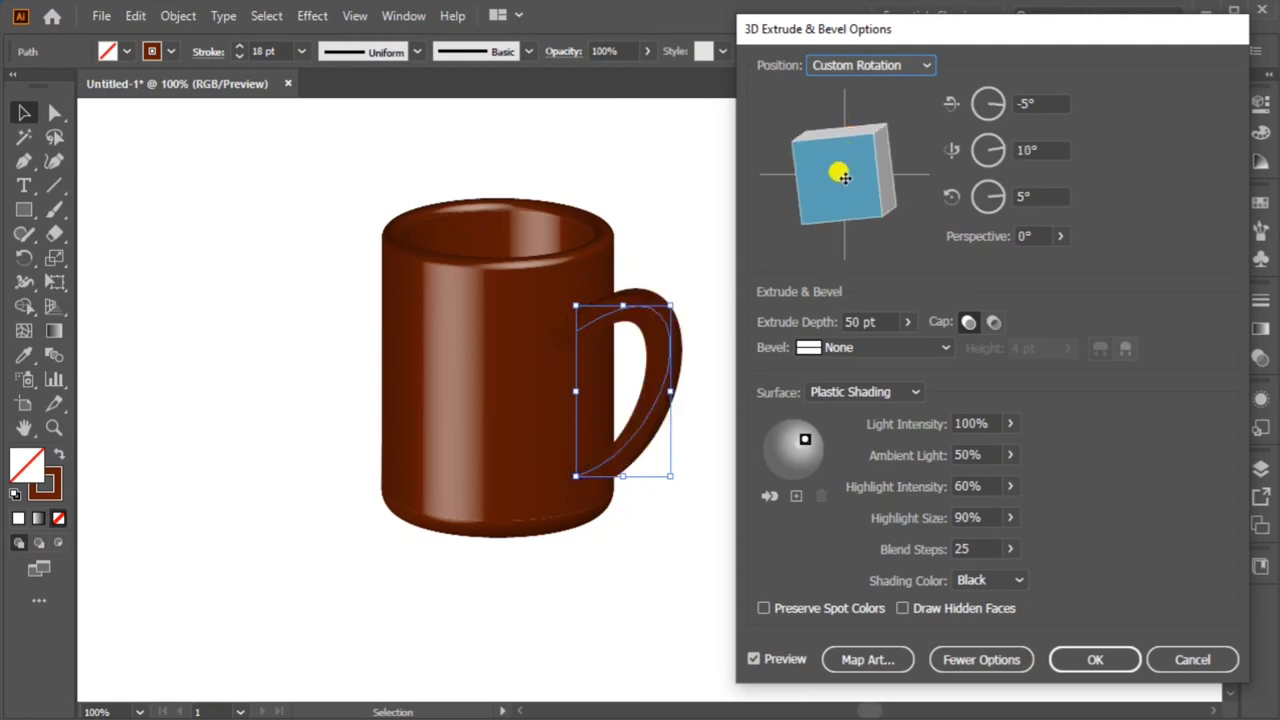
left_click_drag(838, 181, 845, 192)
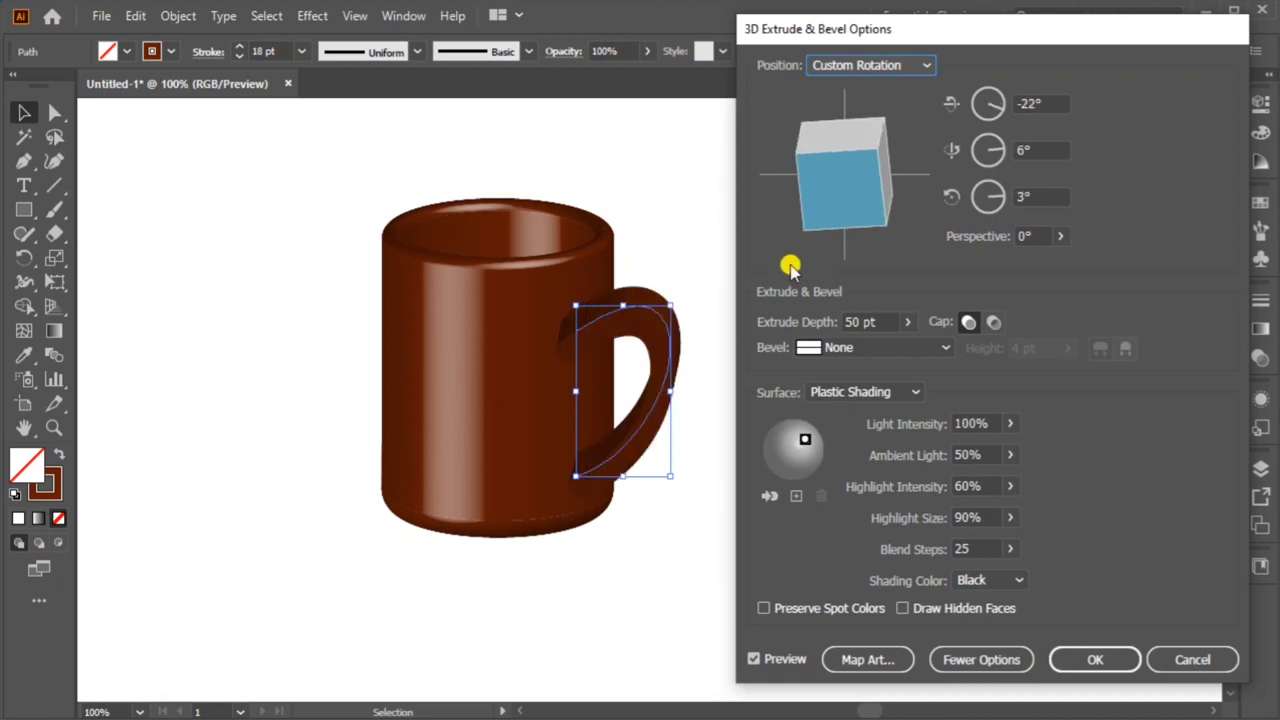
left_click_drag(789, 250, 780, 245)
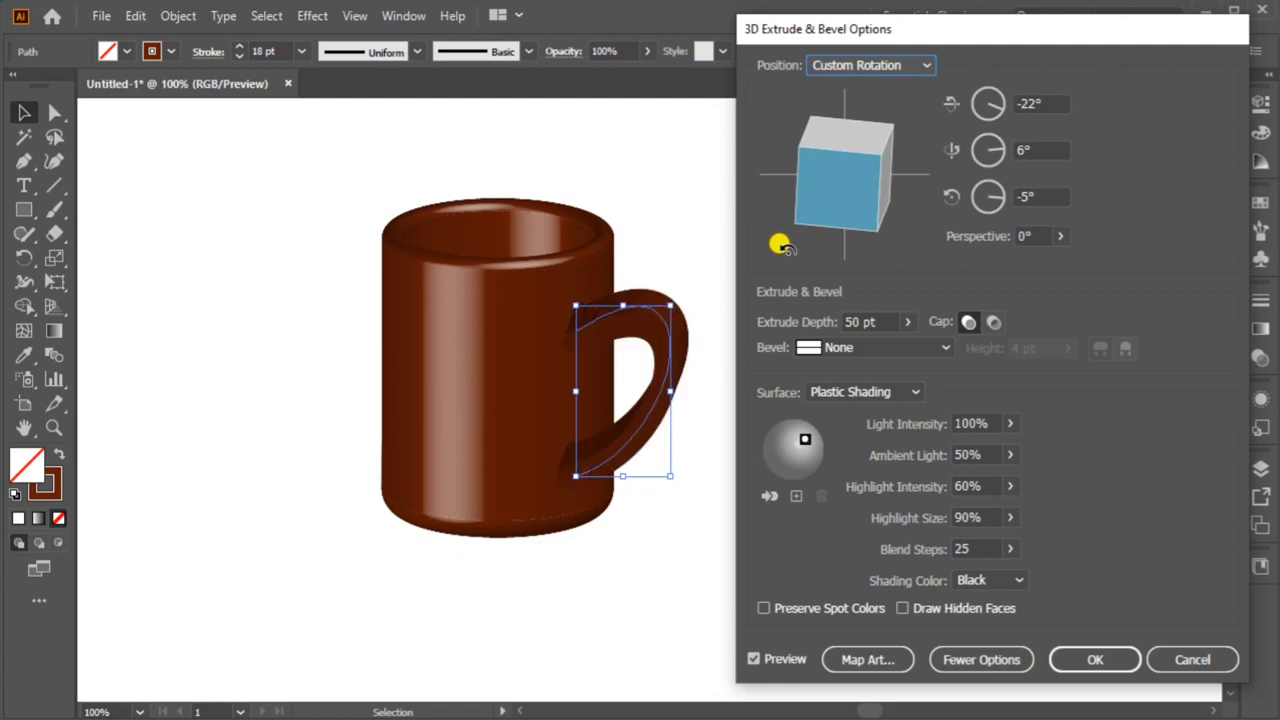
left_click_drag(843, 163, 835, 253)
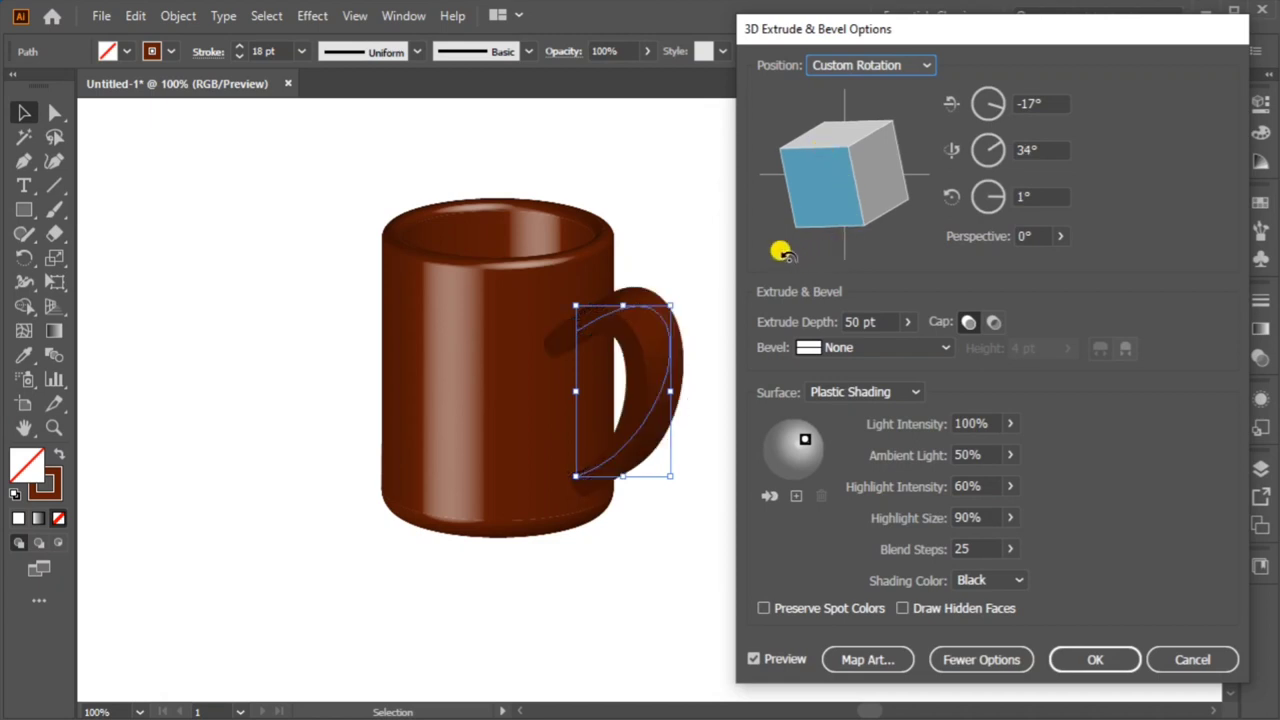
left_click_drag(782, 252, 768, 244)
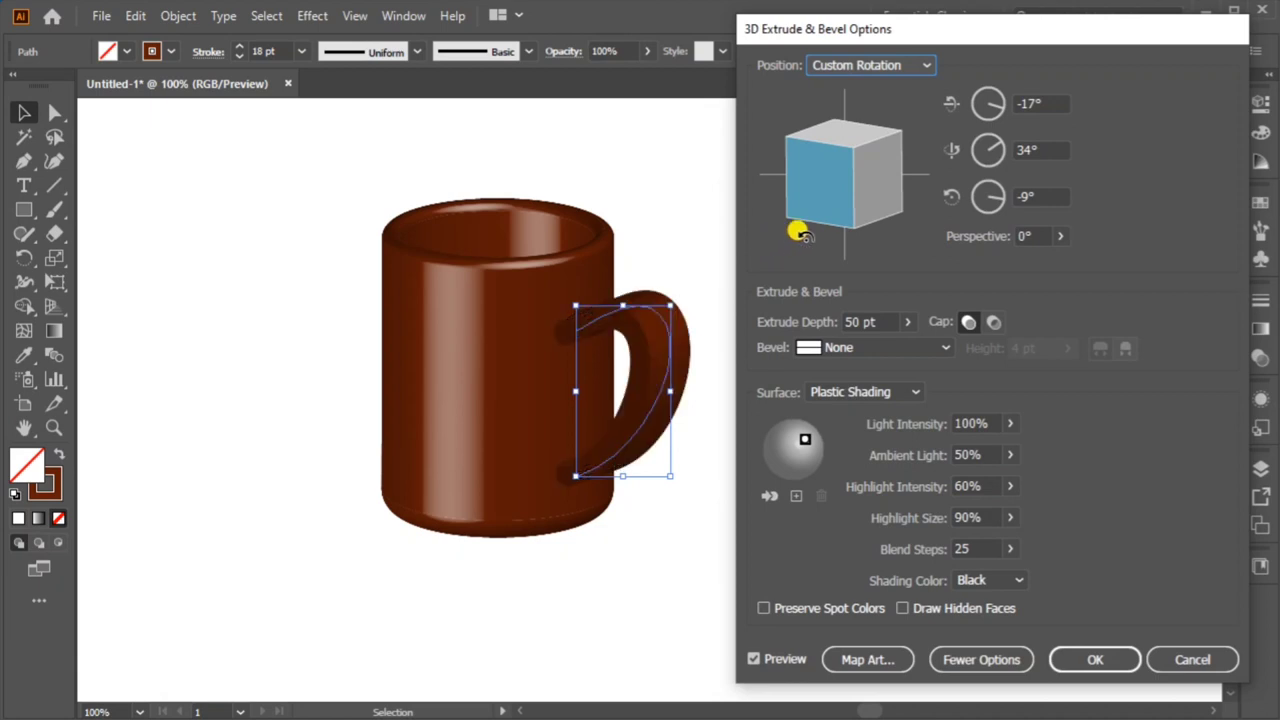
left_click_drag(859, 180, 860, 181)
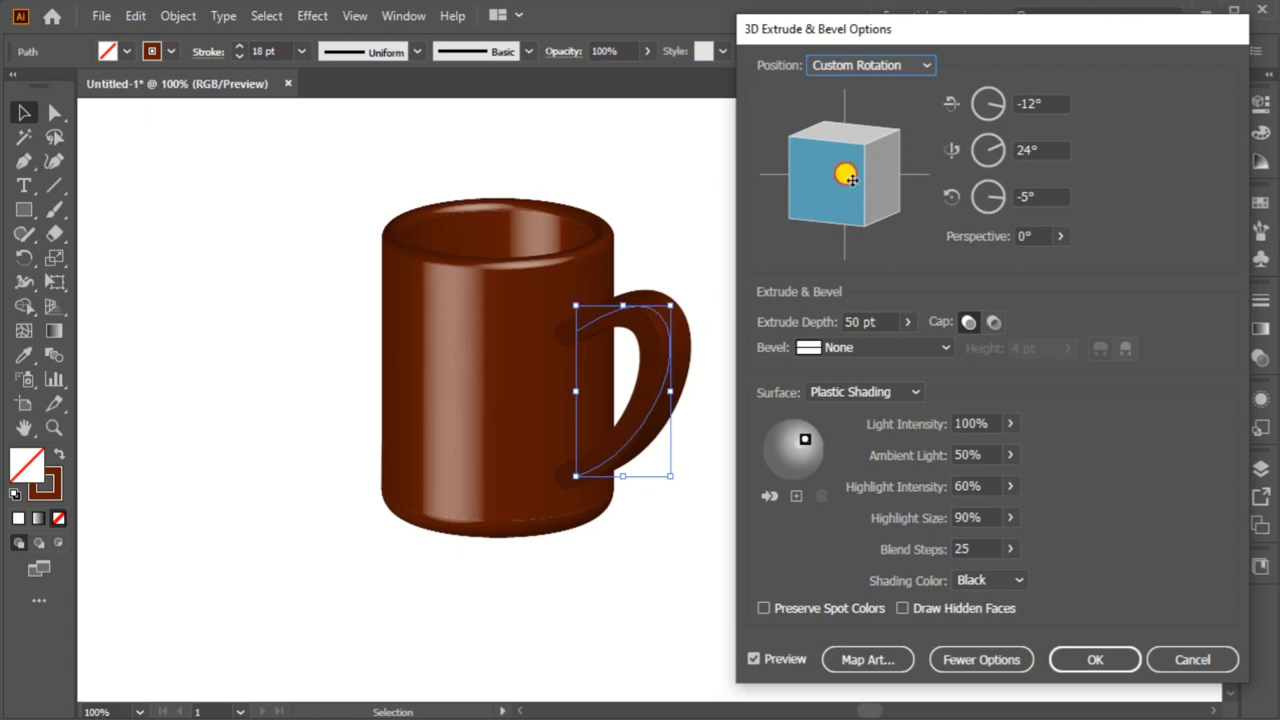
left_click_drag(866, 179, 855, 179)
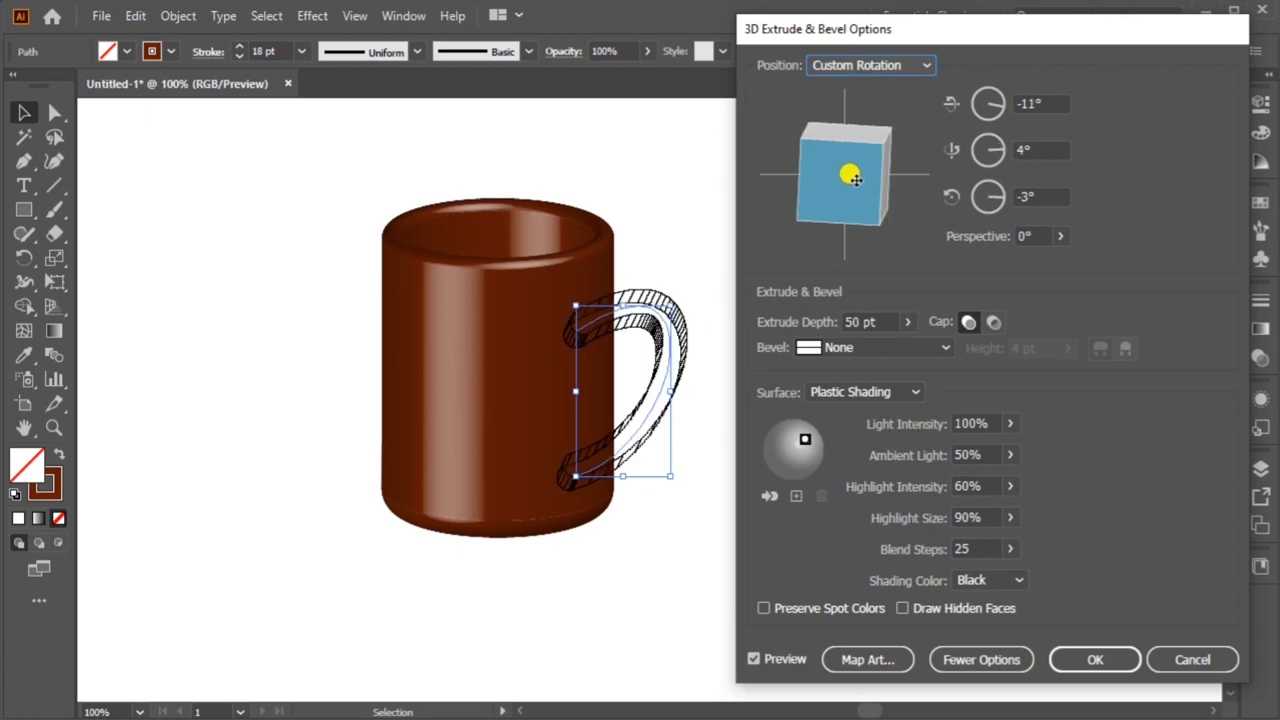
left_click_drag(855, 179, 846, 179)
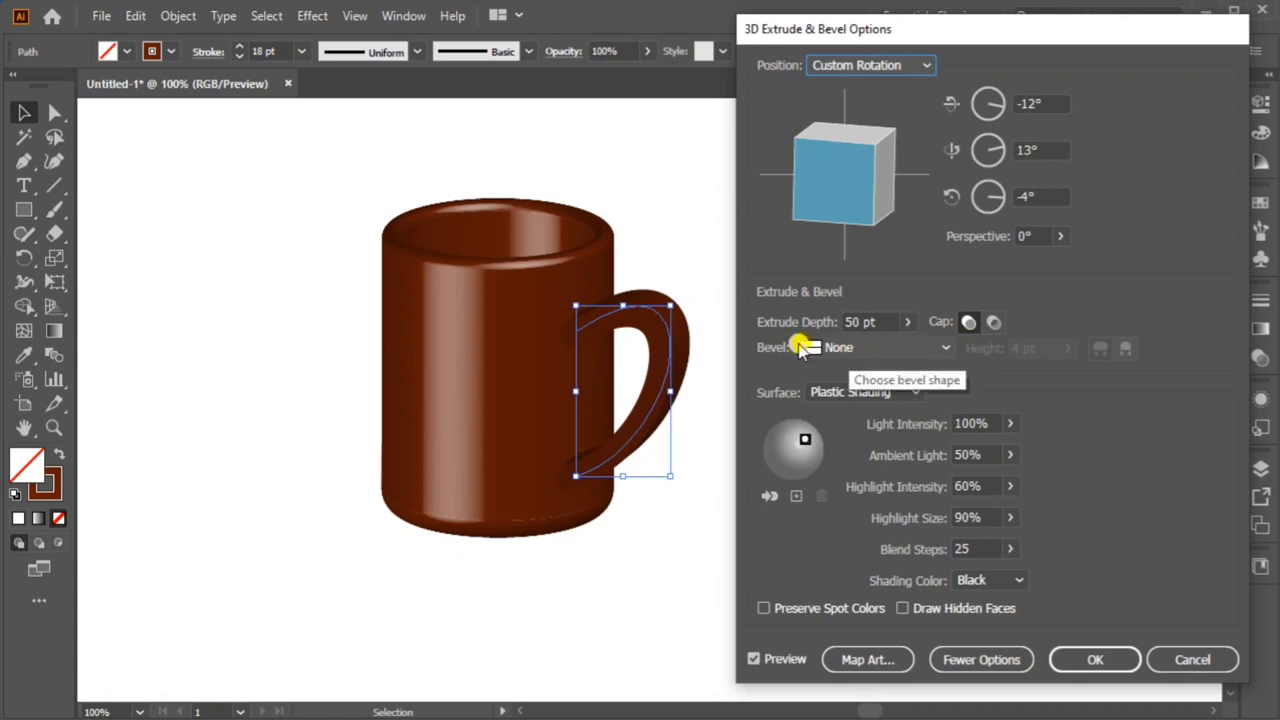
Set a Rounded bevel, bevelled out, with 9 pt height.
left_click(855, 345)
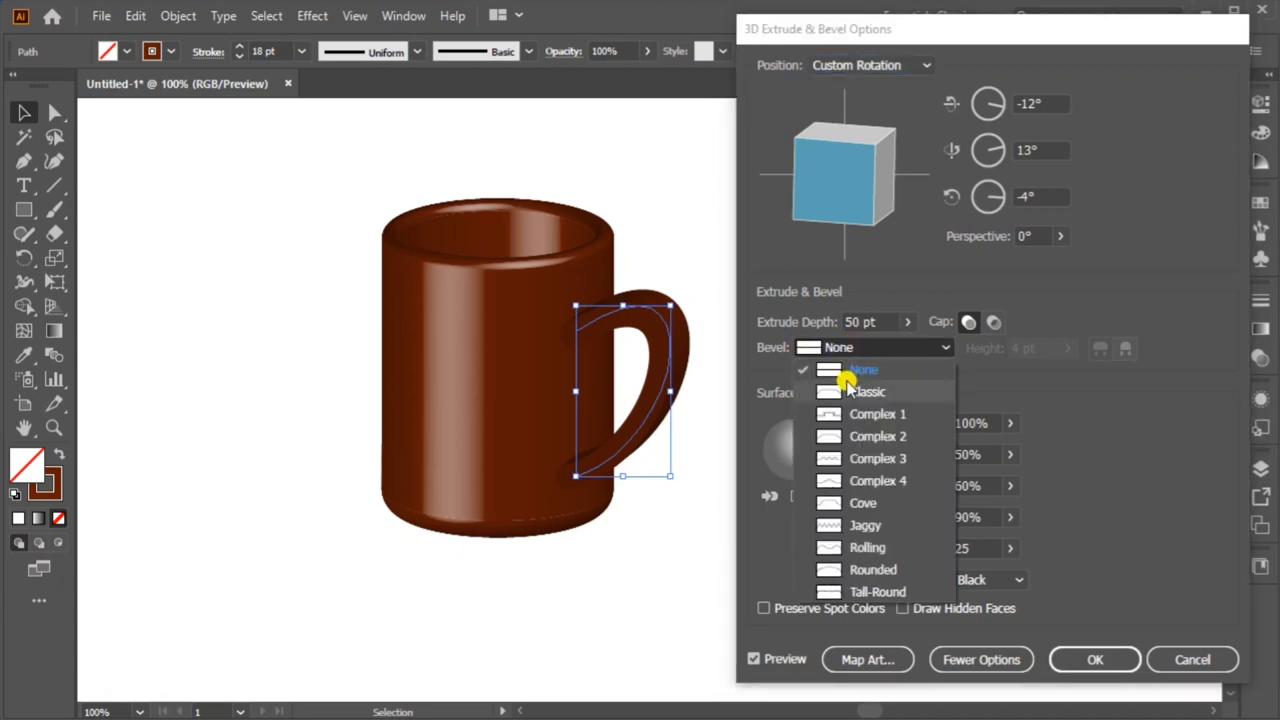
left_click(830, 569)
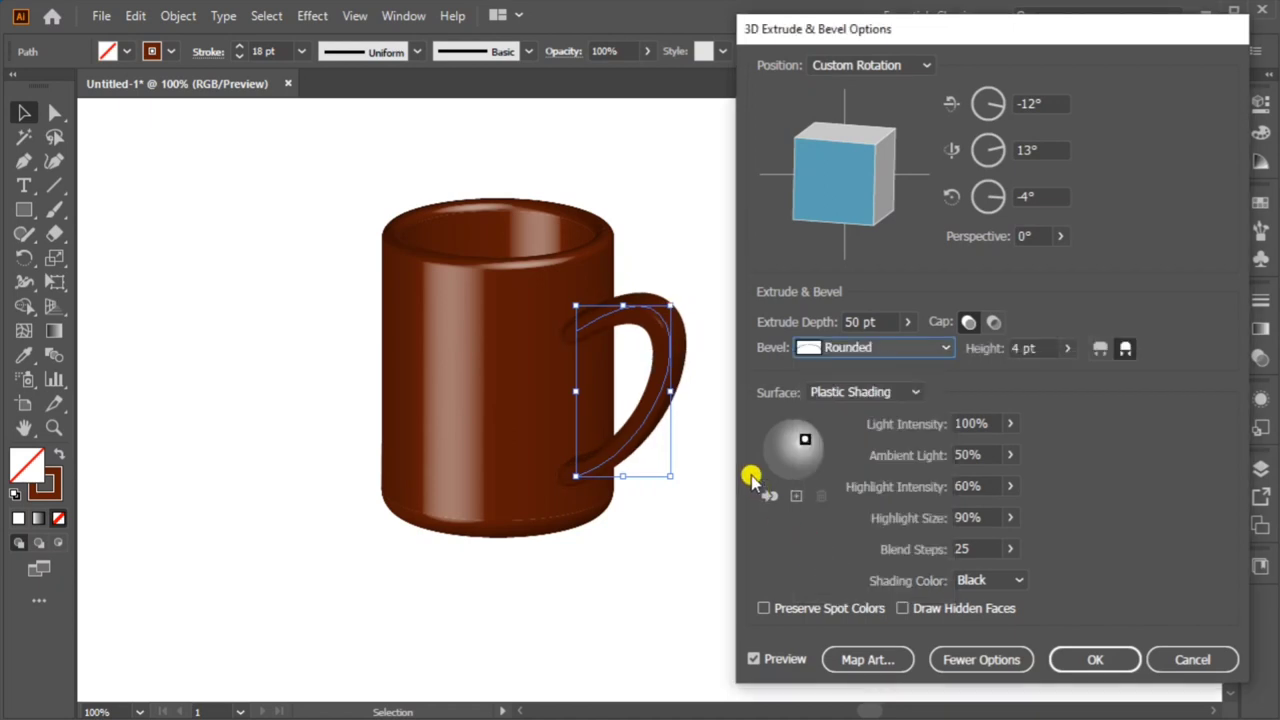
left_click(1127, 349)
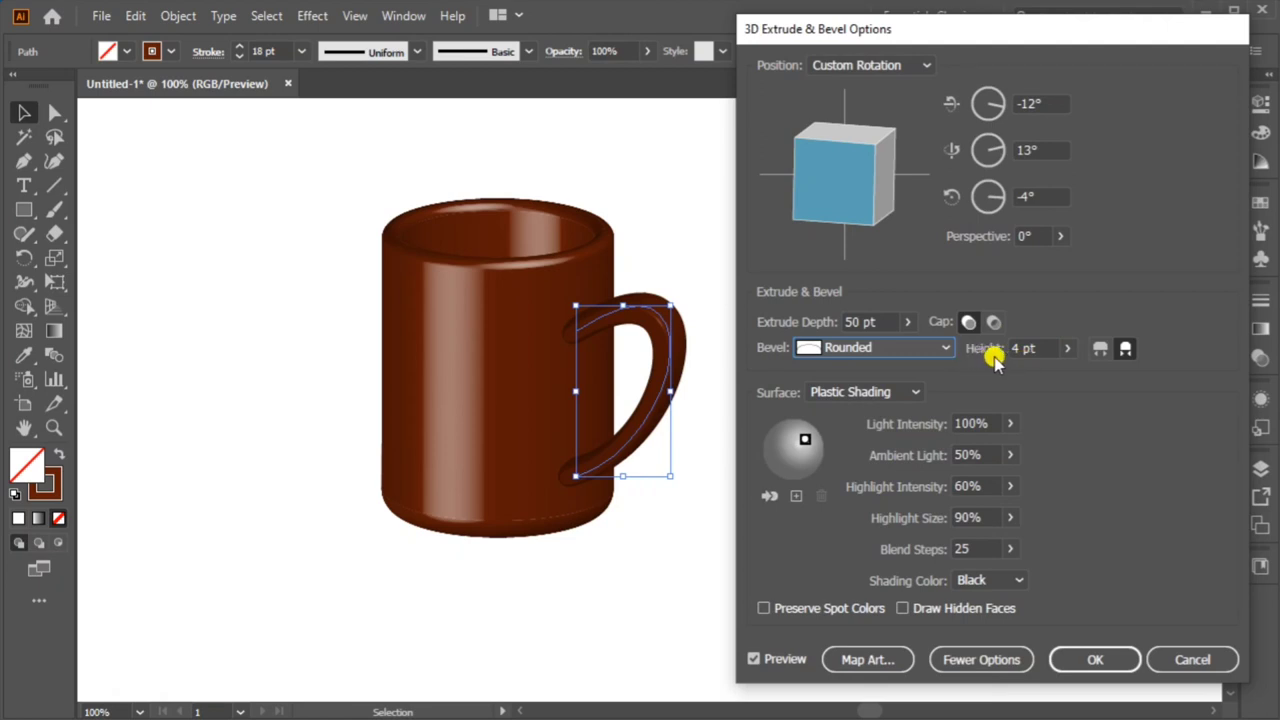
left_click(1067, 348)
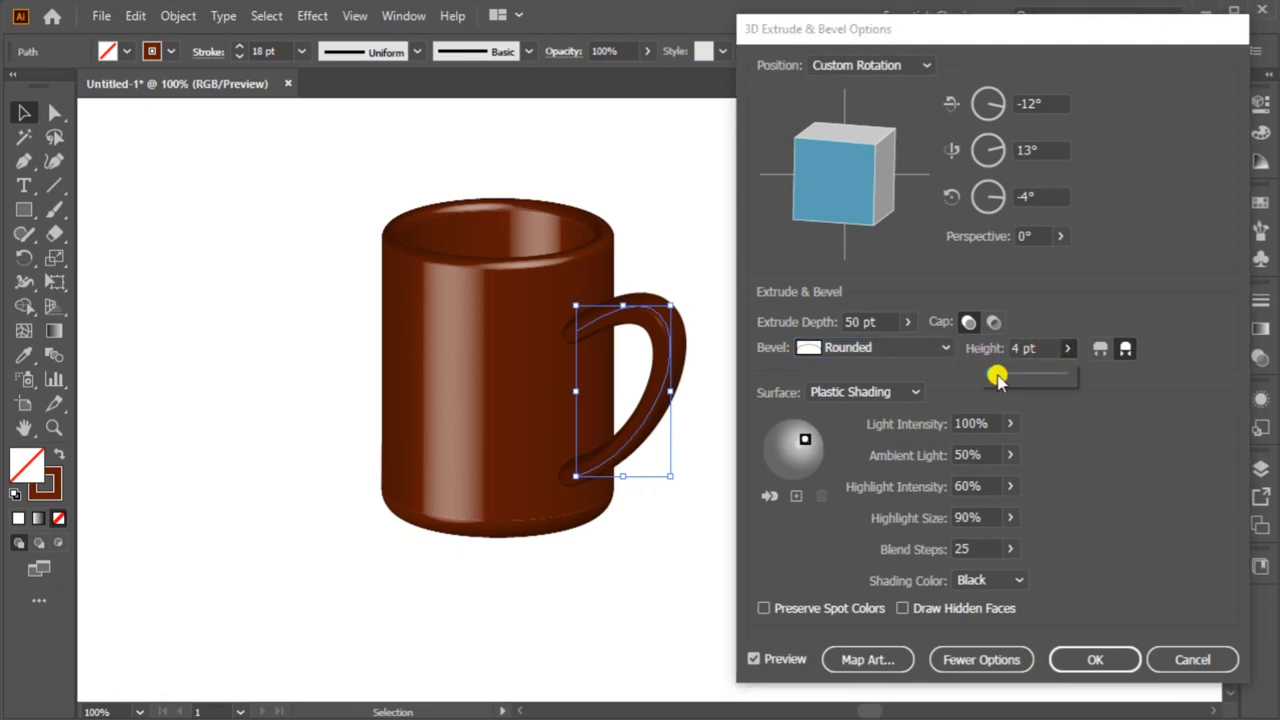
mouse_move(998, 377)
left_mouse_down()
mouse_move(1011, 377)
mouse_move(999, 377)
left_mouse_up()
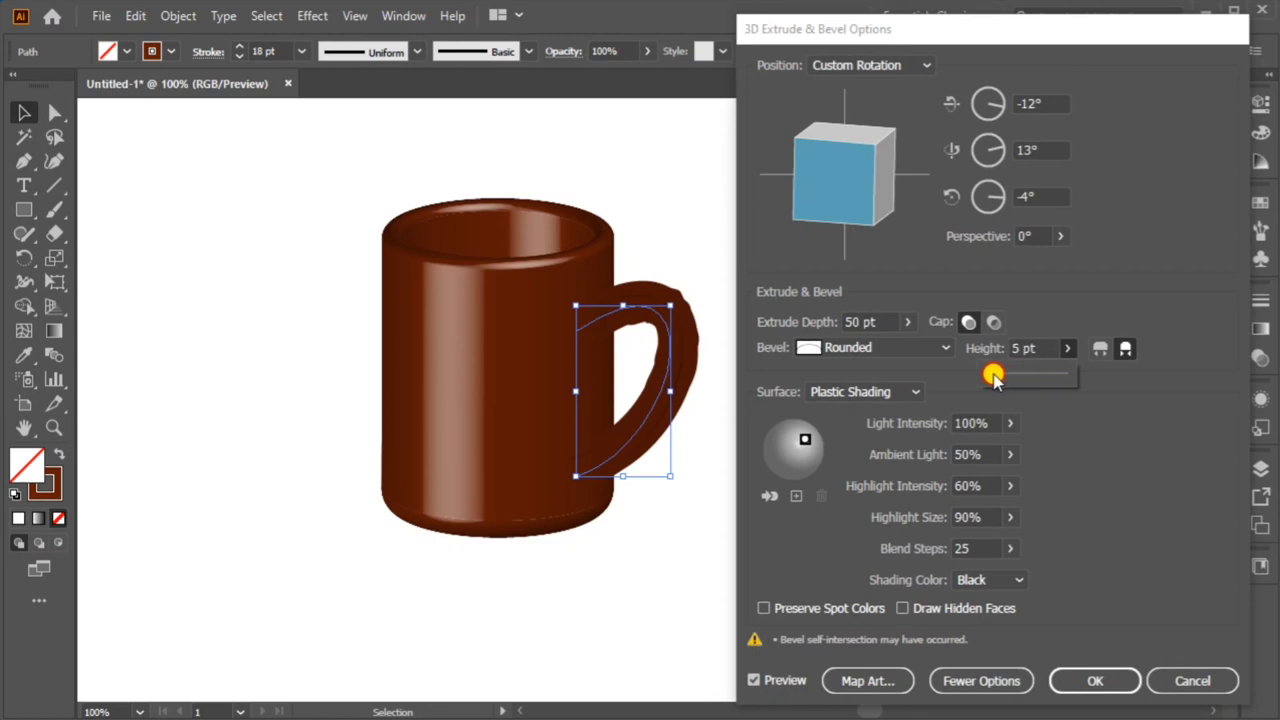
left_click_drag(993, 376, 995, 377)
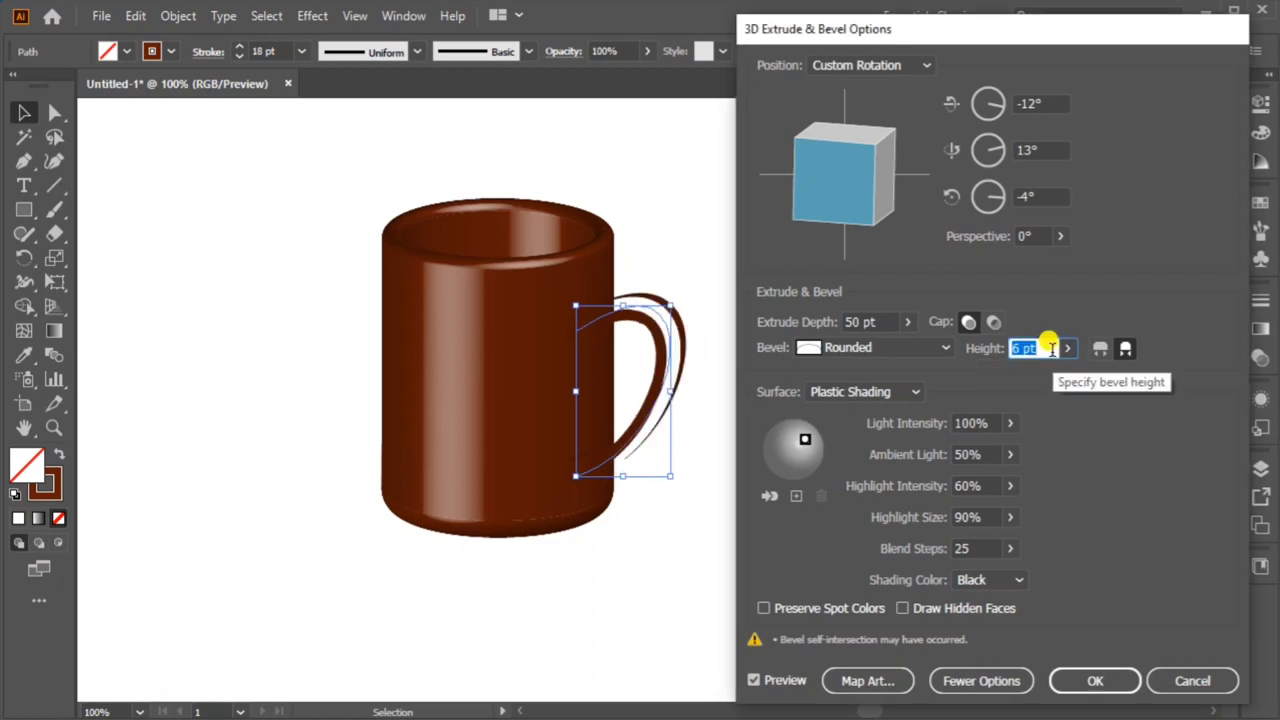
key("Up")
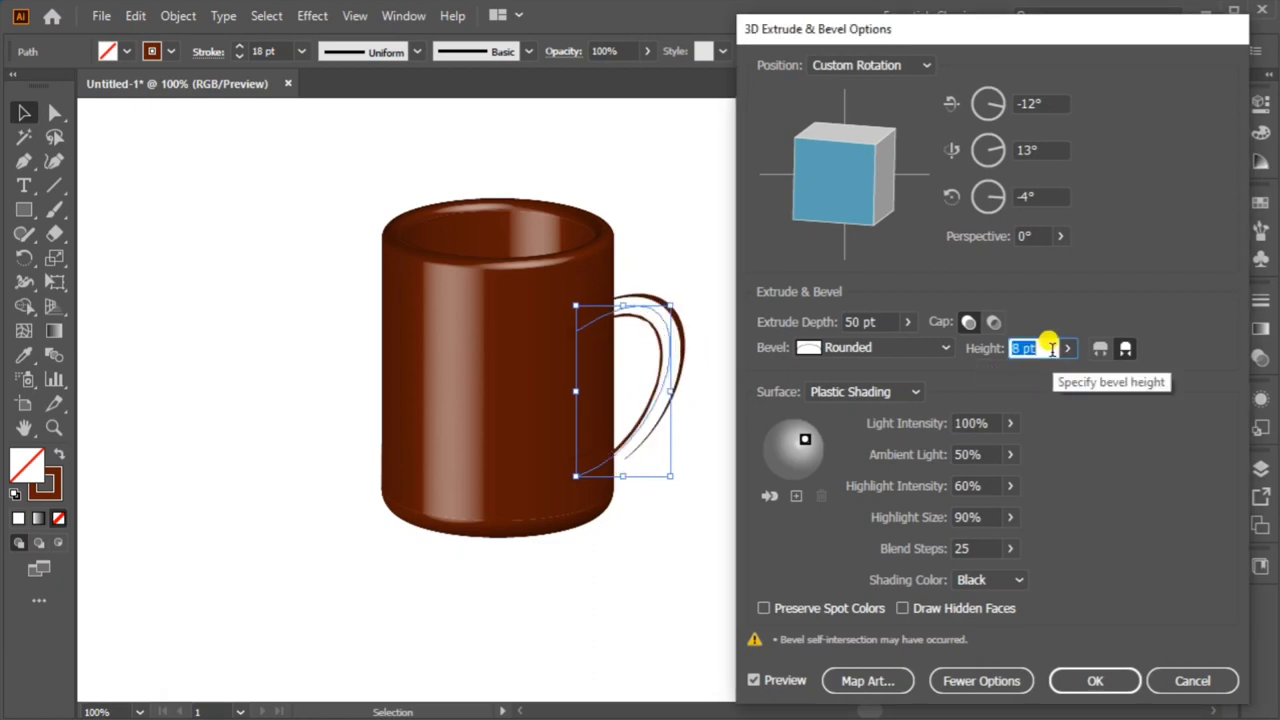
key("Up")
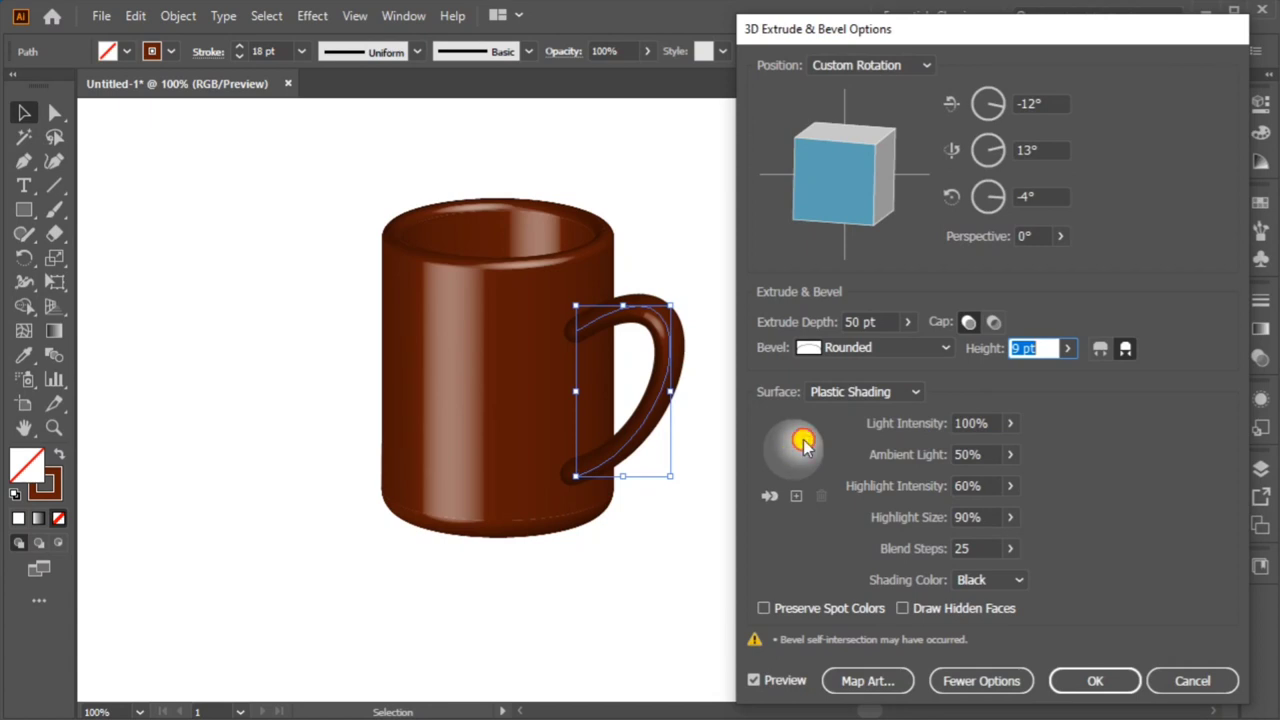
Move the light to the lower left and fine-tune rotation to -11°, 21°, -4°.
left_click_drag(803, 446, 785, 462)
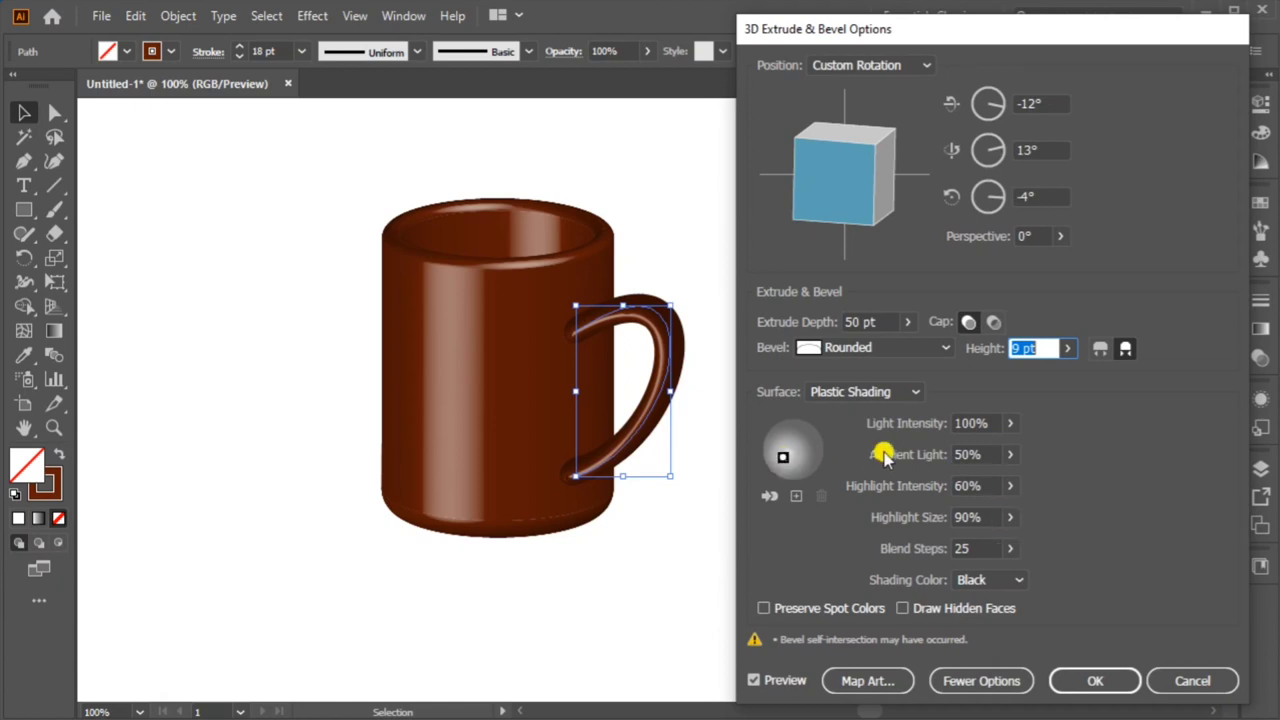
mouse_move(782, 455)
left_mouse_down()
mouse_move(777, 442)
mouse_move(784, 460)
left_mouse_up()
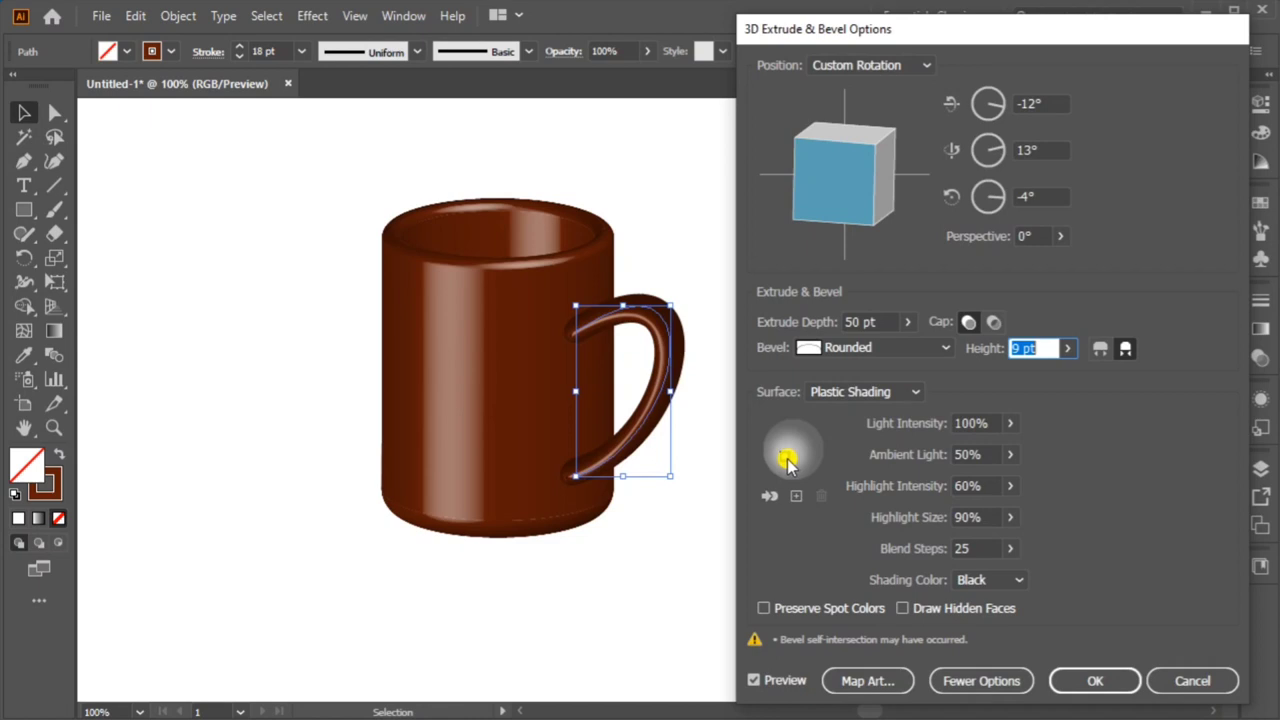
mouse_move(787, 460)
left_mouse_down()
mouse_move(786, 478)
mouse_move(783, 459)
left_mouse_up()
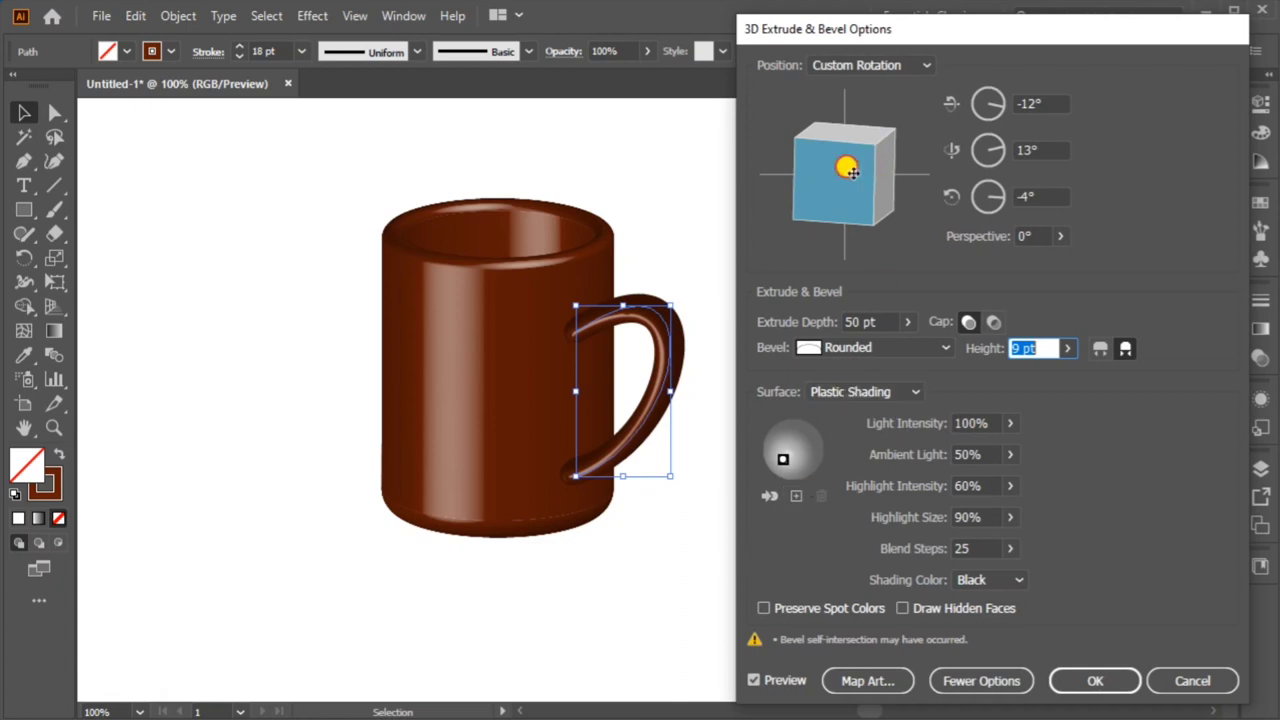
left_click_drag(853, 172, 847, 172)
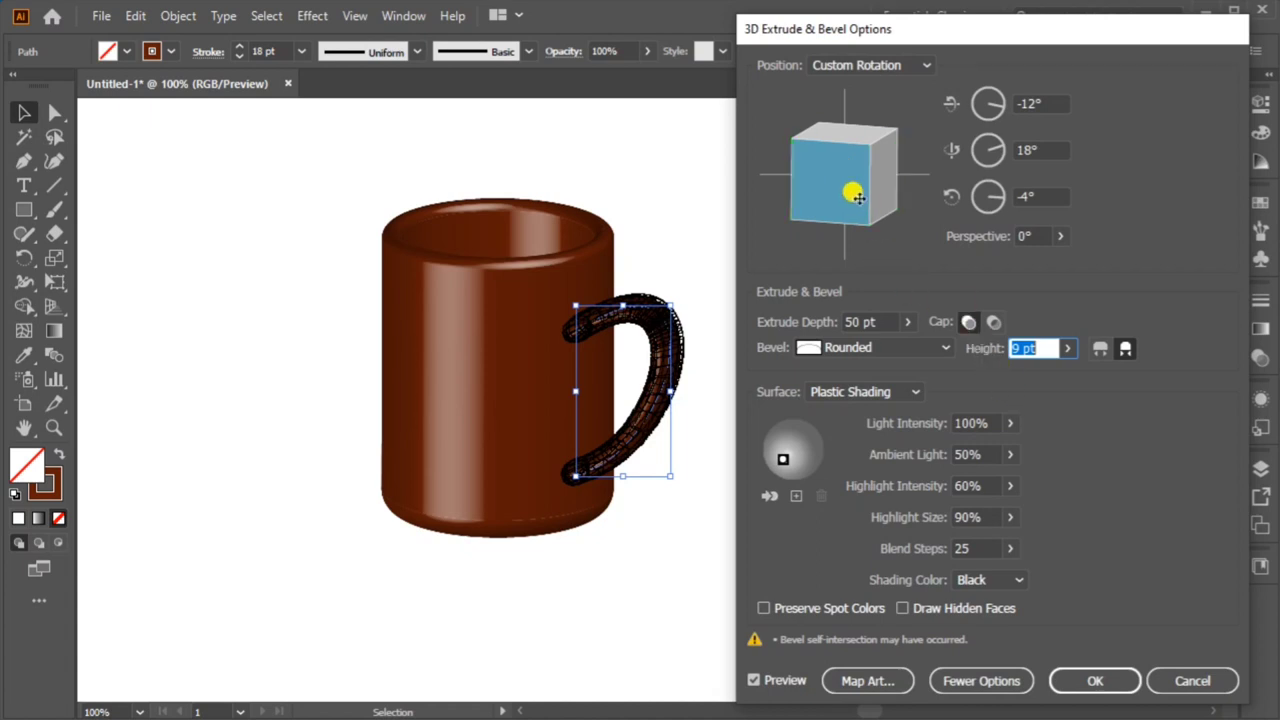
left_click_drag(848, 192, 846, 186)
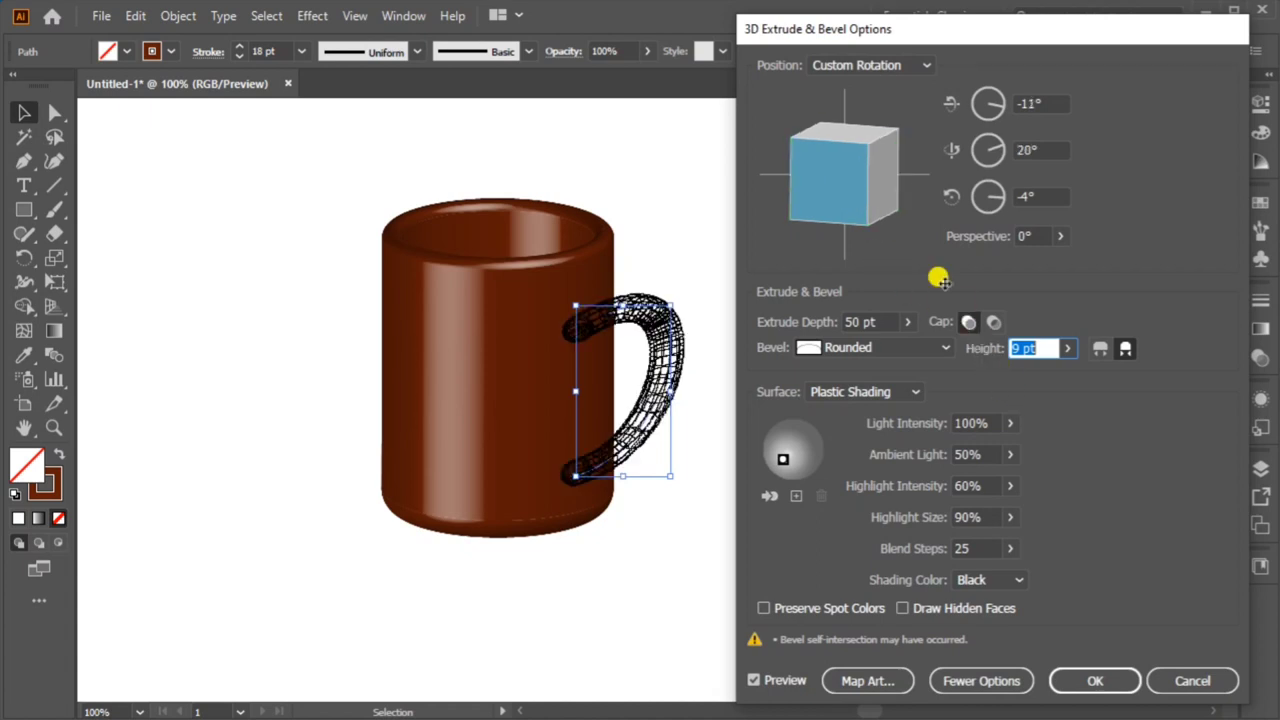
Set blend steps to 100 and apply the extrusion.
left_click(1017, 549)
left_click(1018, 549)
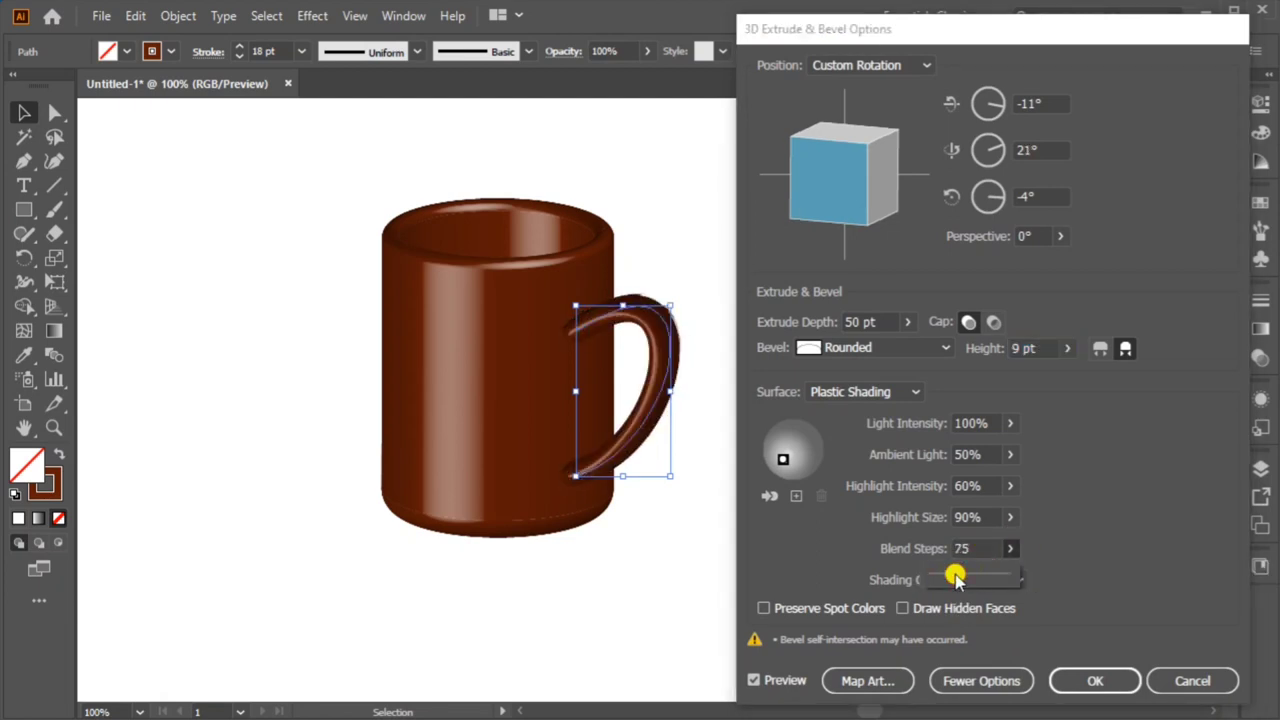
left_click_drag(955, 577, 962, 574)
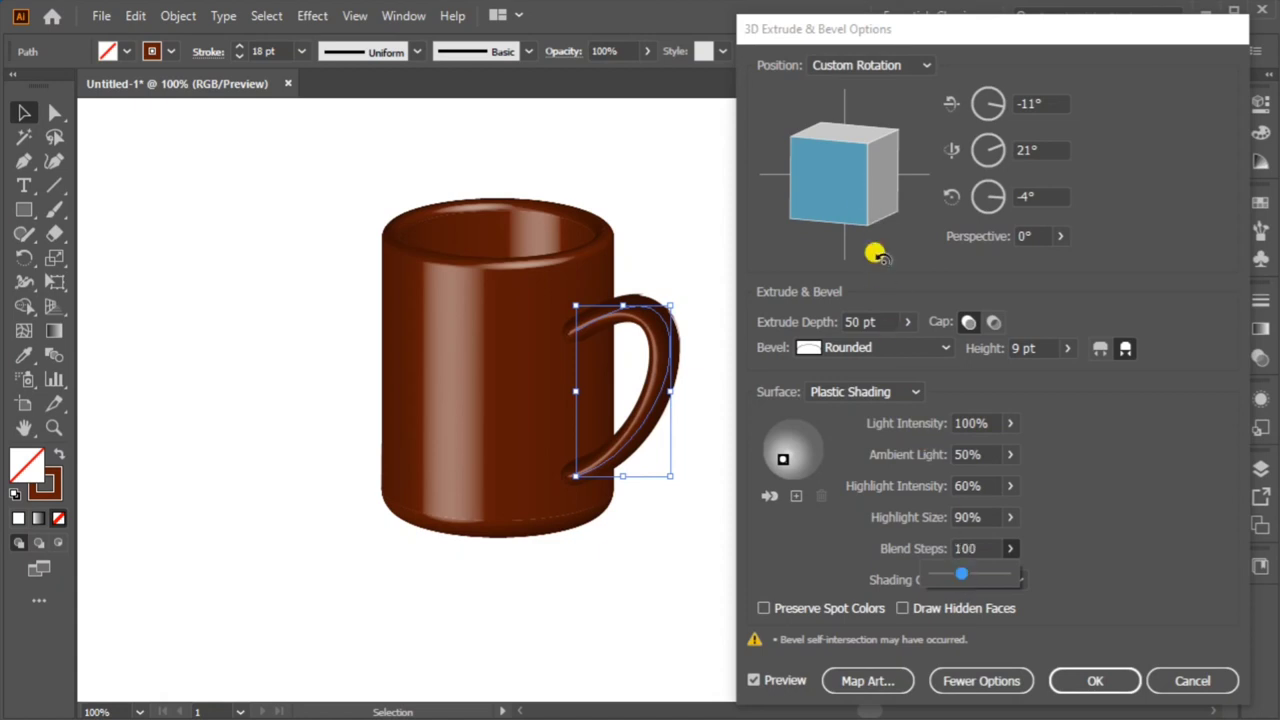
left_click(1055, 600)
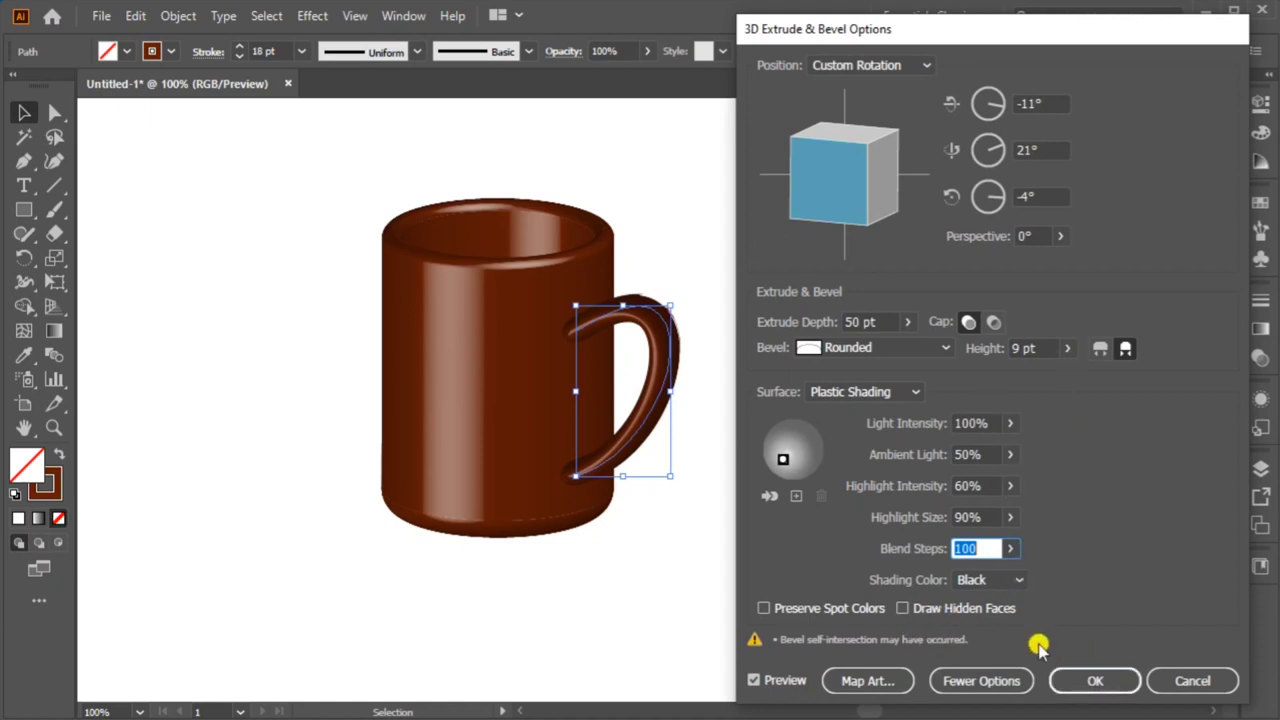
left_click(1090, 681)
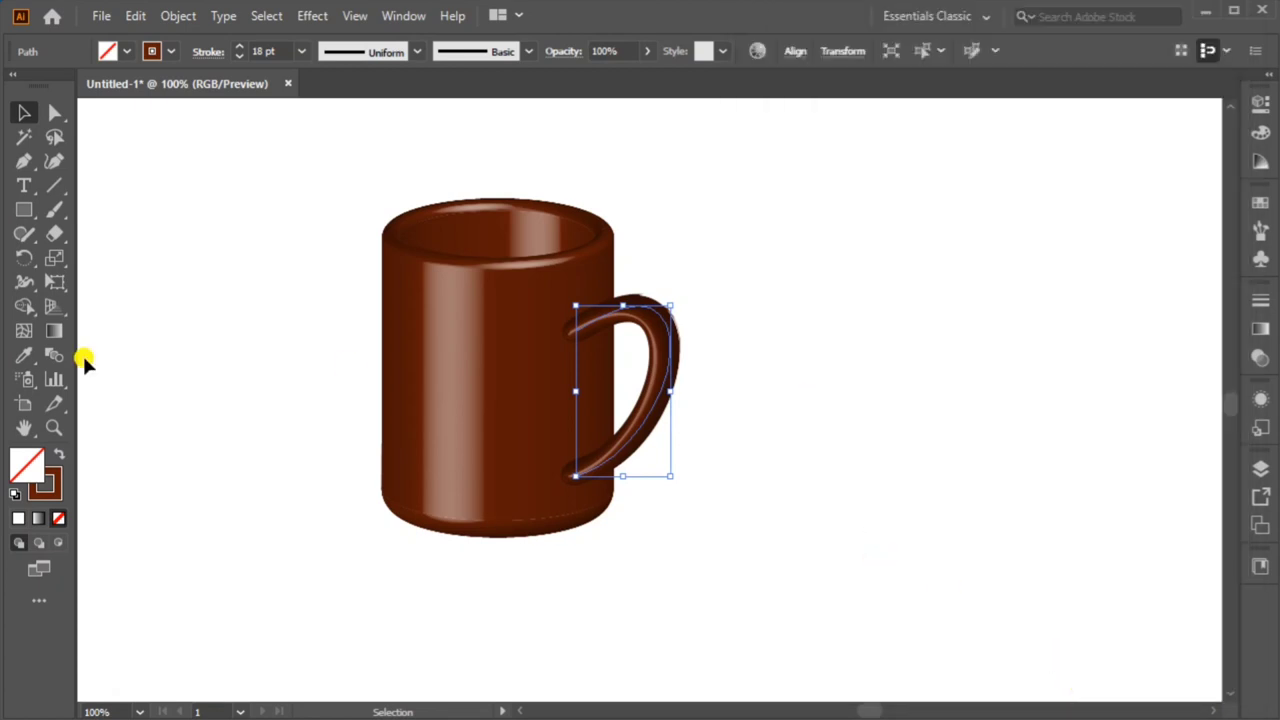
Switch to the Ellipse tool with default colours: white fill and thin stroke.
left_click(22, 212)
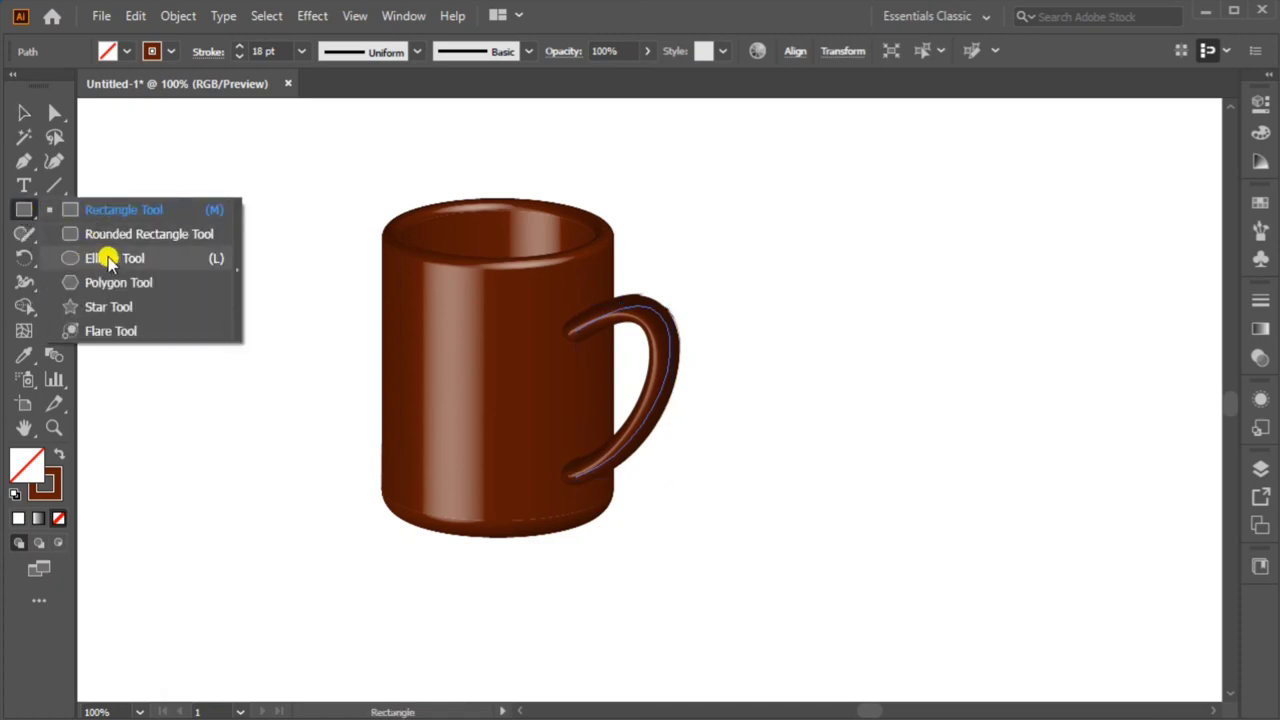
left_click(108, 258)
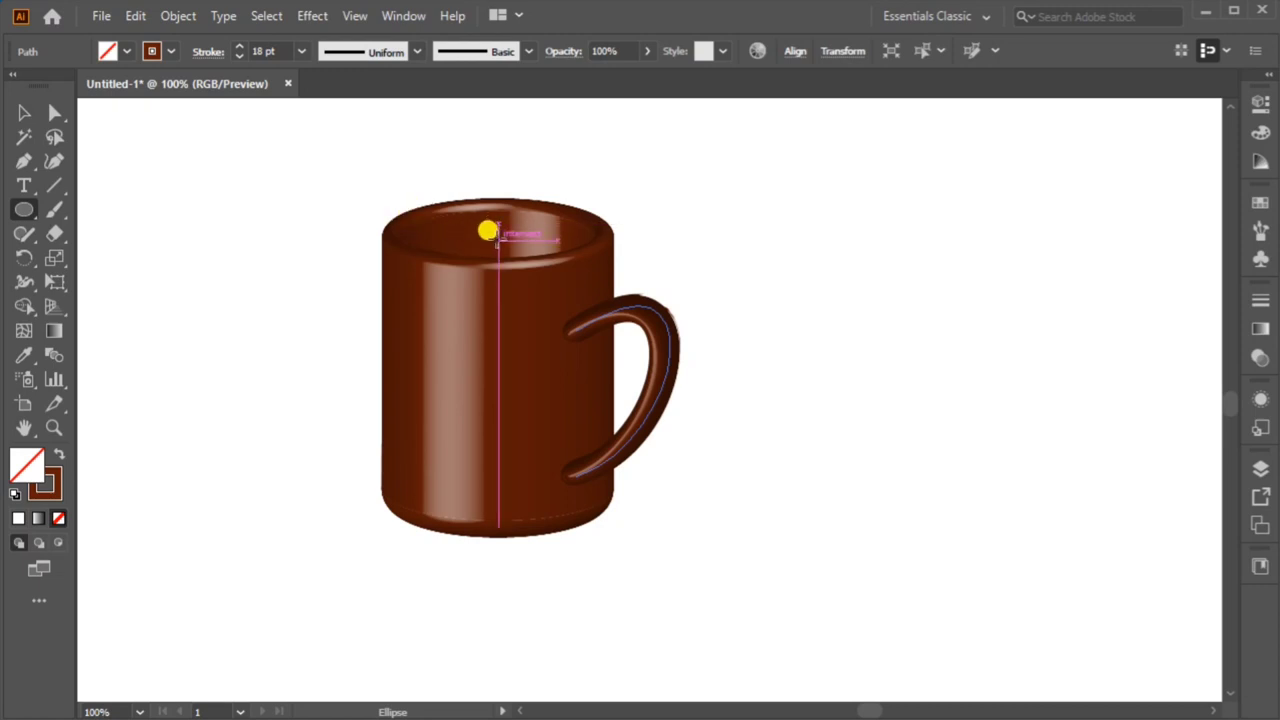
key("ctrl+z")
key("ctrl+z")
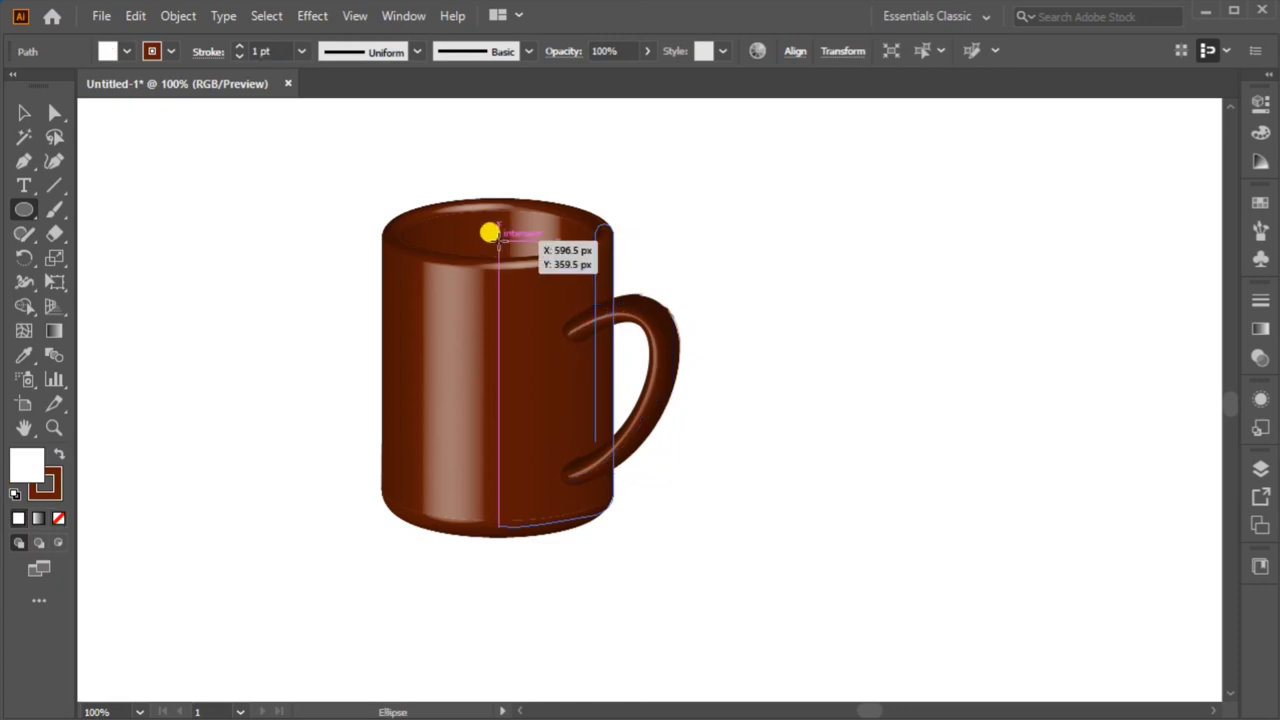
Draw a circle as wide as the mug's top, then flatten it into a wide ellipse.
left_click_drag(504, 240, 515, 251)
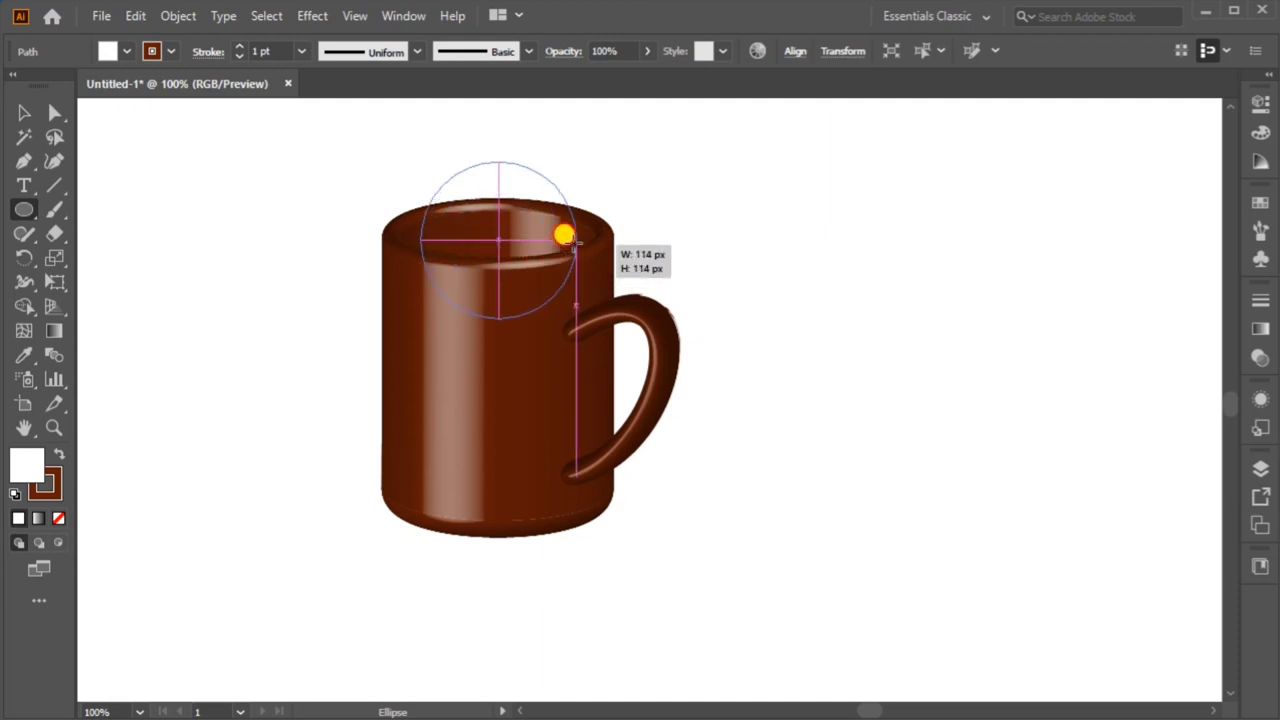
mouse_move(513, 249)
left_mouse_down()
mouse_move(587, 238)
mouse_move(596, 260)
left_mouse_up()
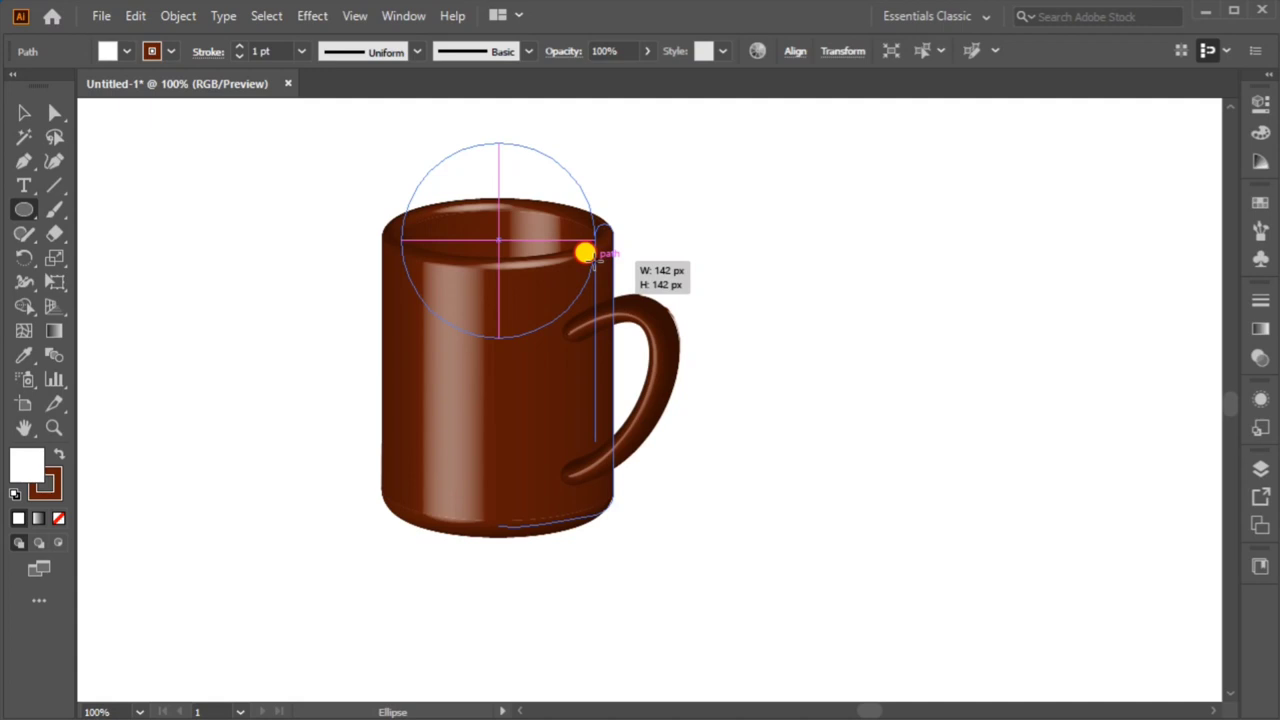
left_click_drag(590, 257, 588, 262)
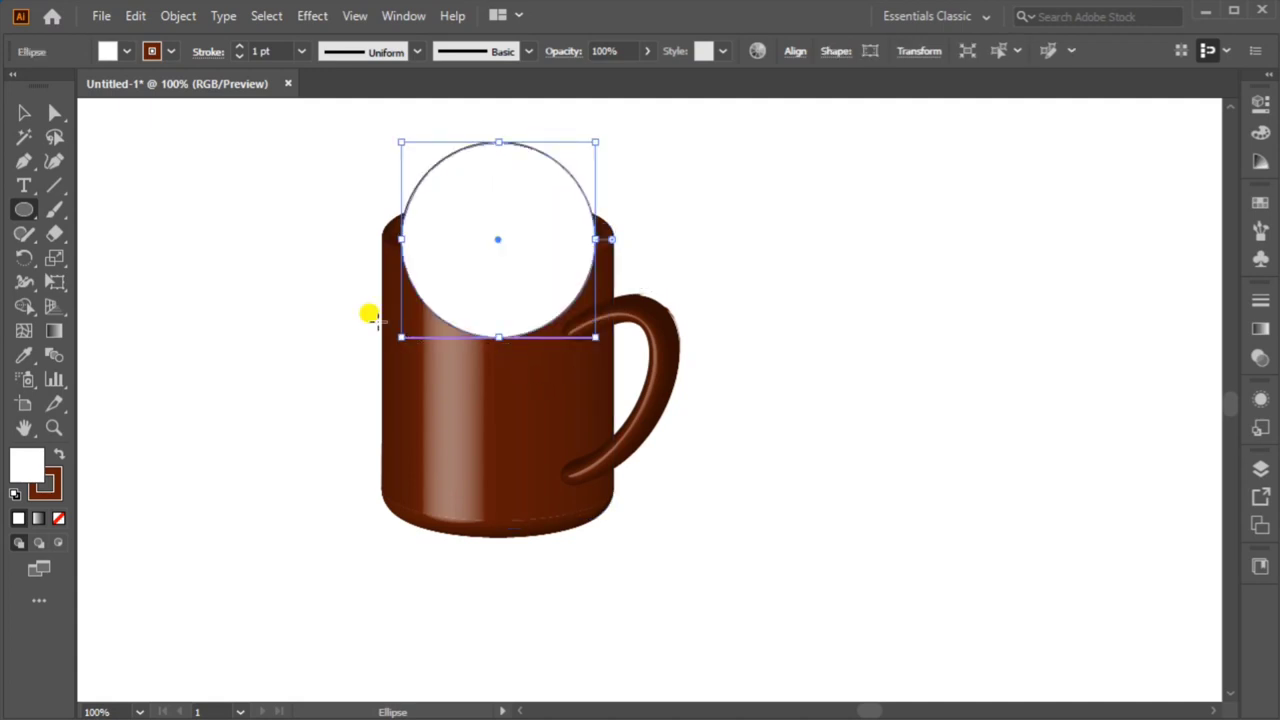
mouse_move(498, 337)
left_mouse_down()
mouse_move(498, 192)
mouse_move(466, 248)
left_mouse_up()
left_click(27, 116)
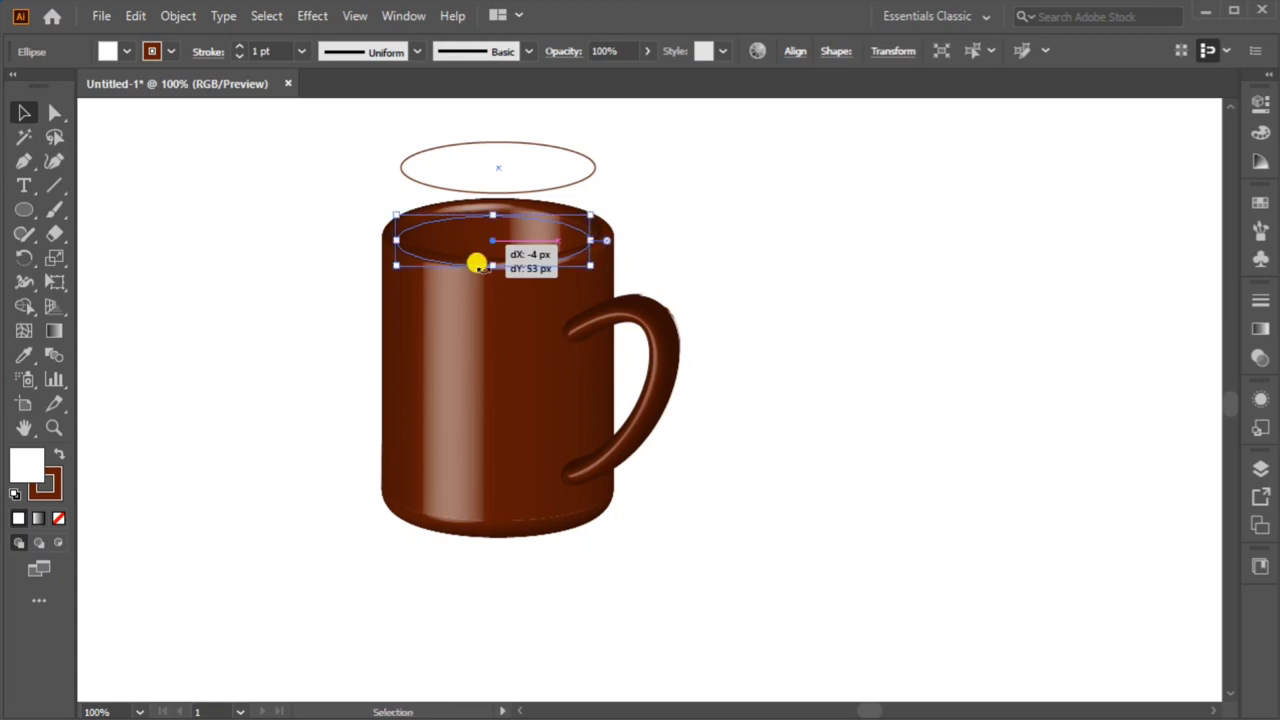
Move the ellipse down onto the mug's rim and flatten it to about 30 px tall.
left_click_drag(466, 248, 493, 258)
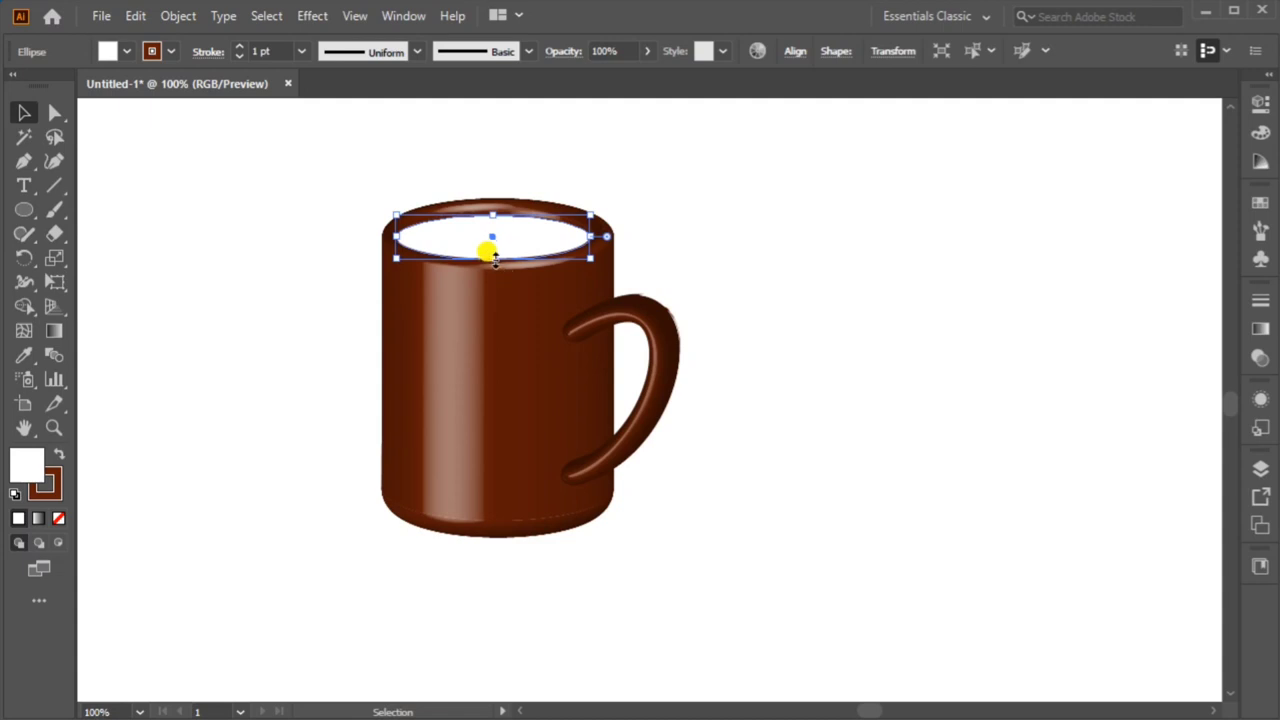
left_click_drag(493, 258, 493, 251)
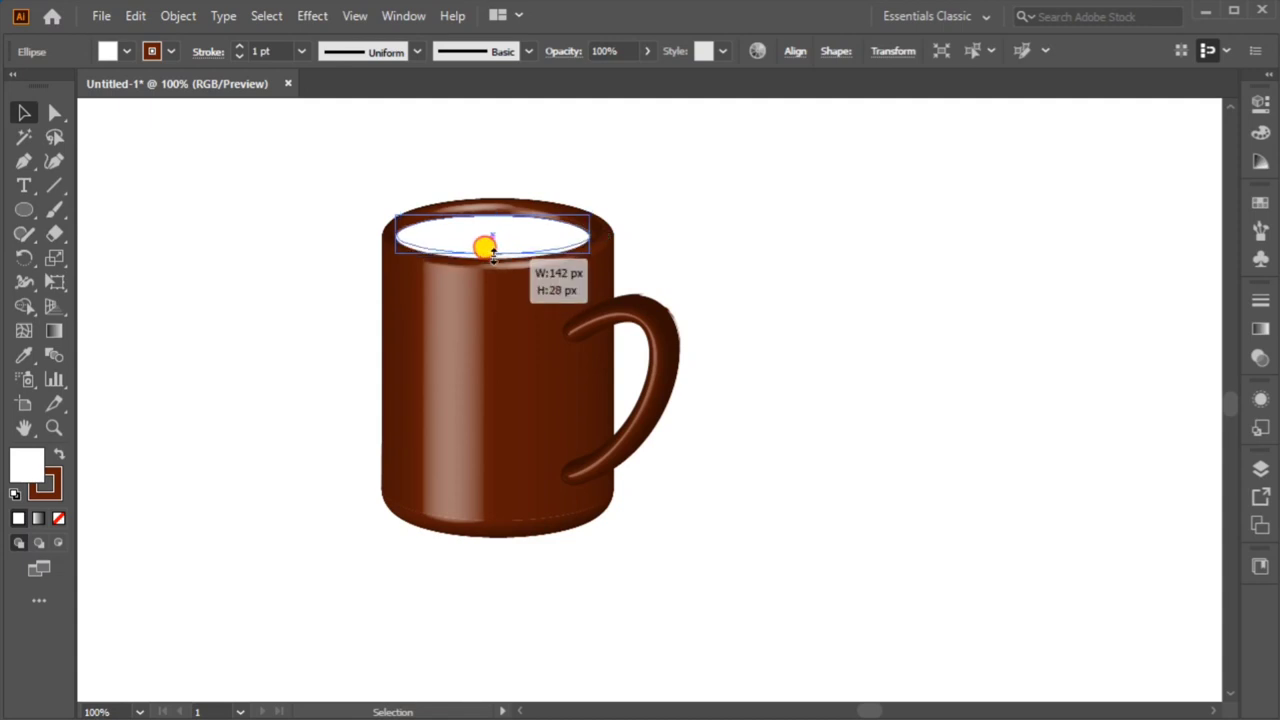
left_click(794, 272)
left_click(495, 242)
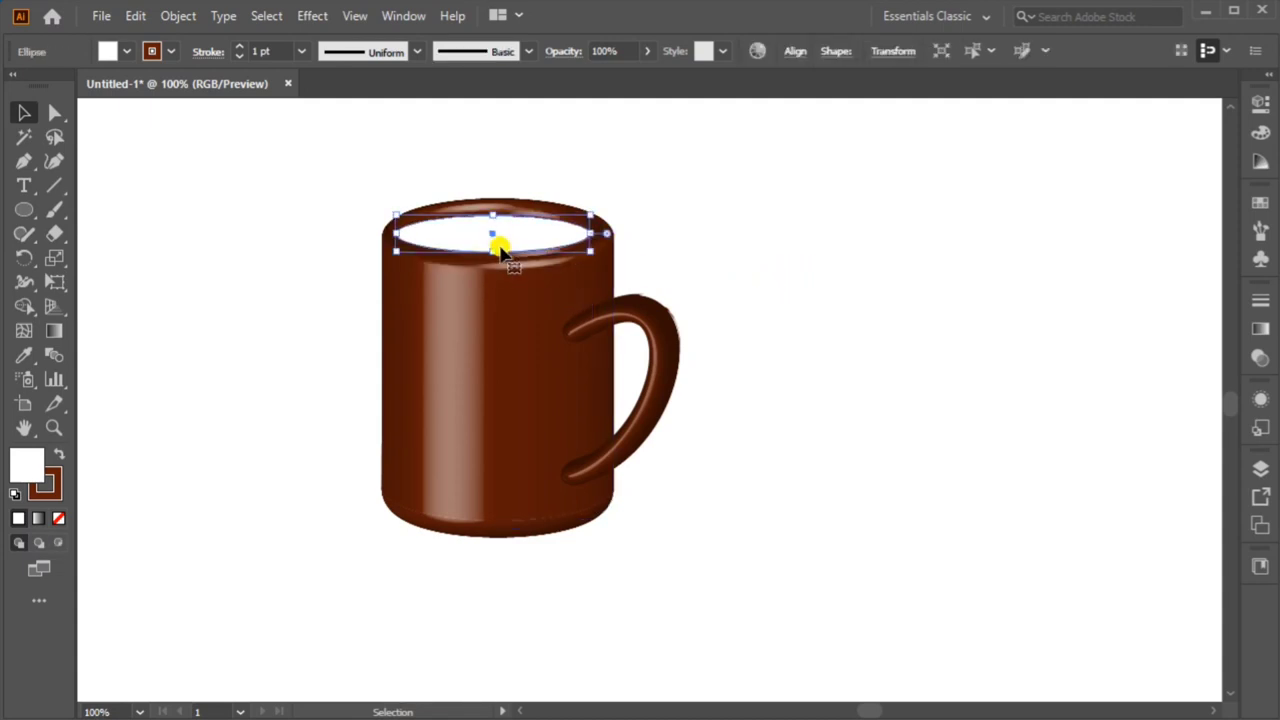
left_click_drag(495, 254, 497, 256)
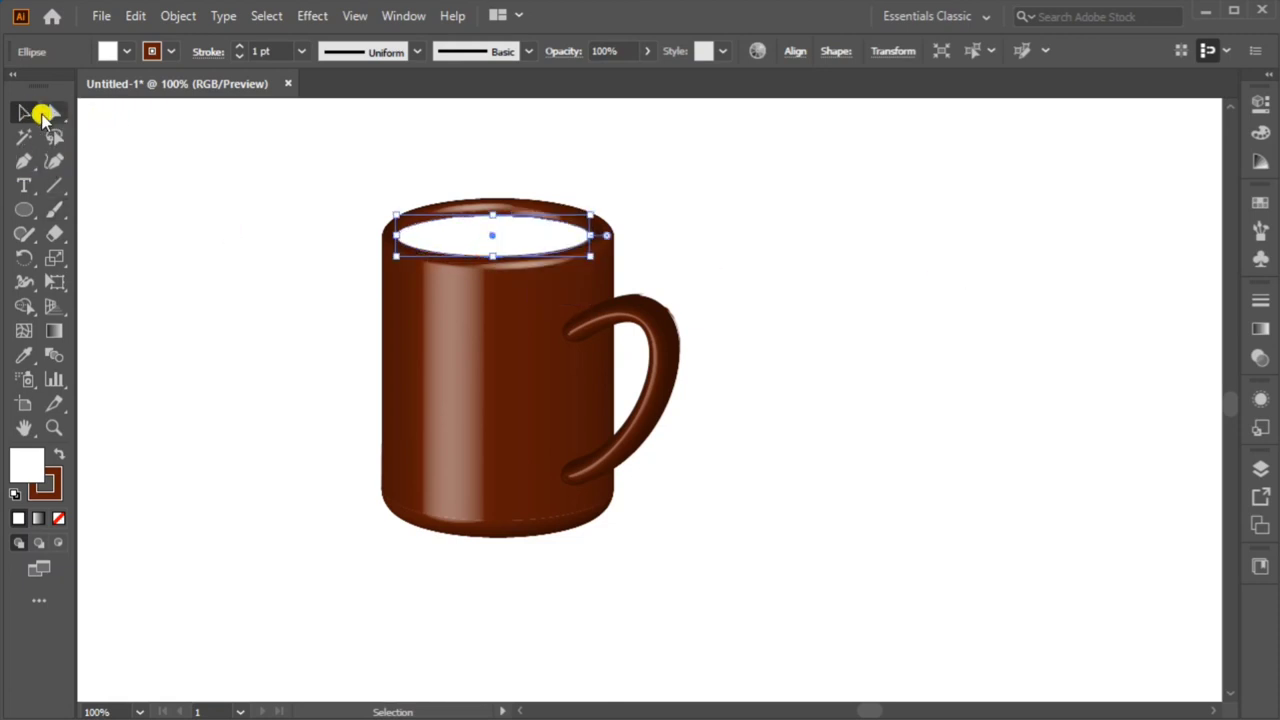
Nudge the ellipse slightly right to centre it in the rim, checking the fit.
left_click(104, 127)
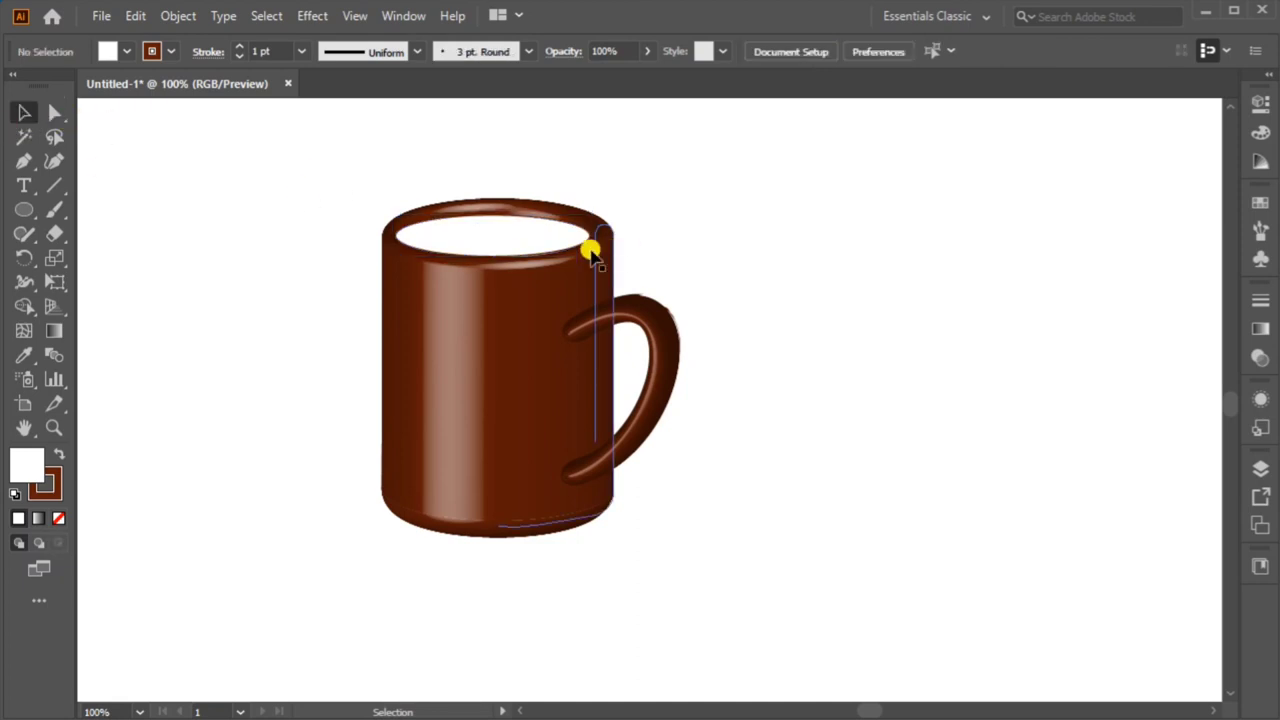
left_click(510, 240)
left_click_drag(513, 243, 515, 243)
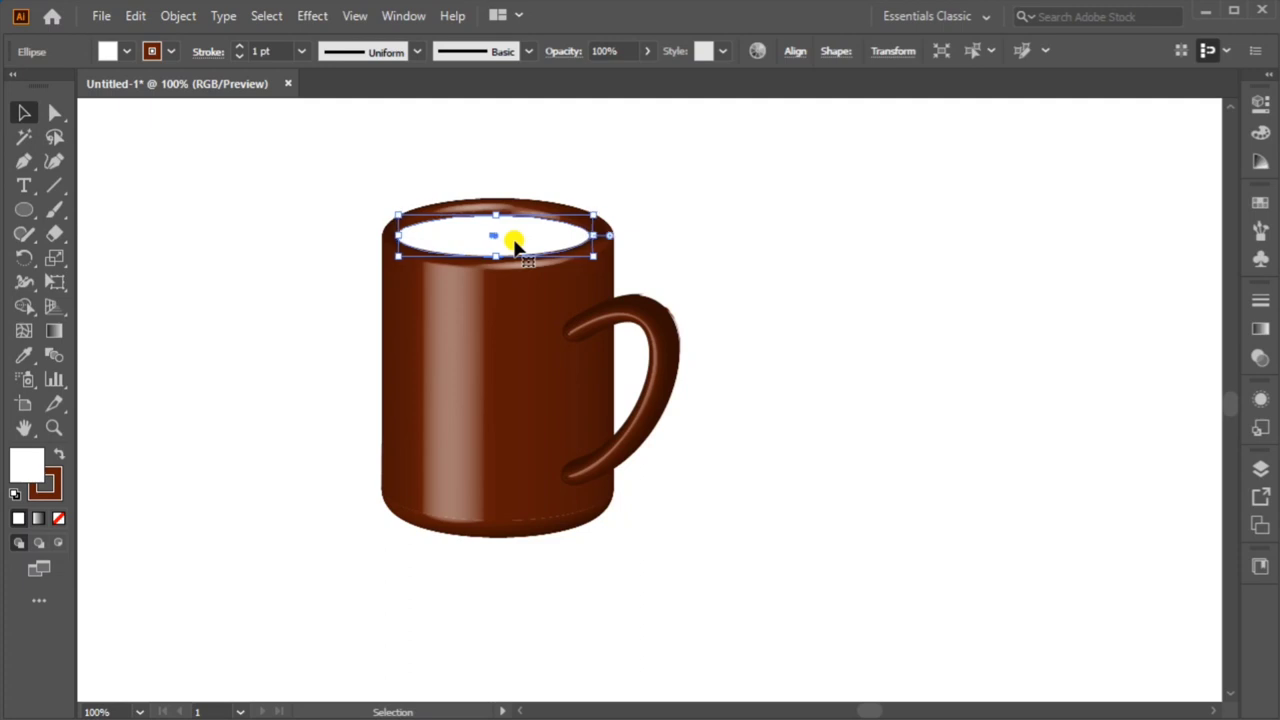
left_click(800, 239)
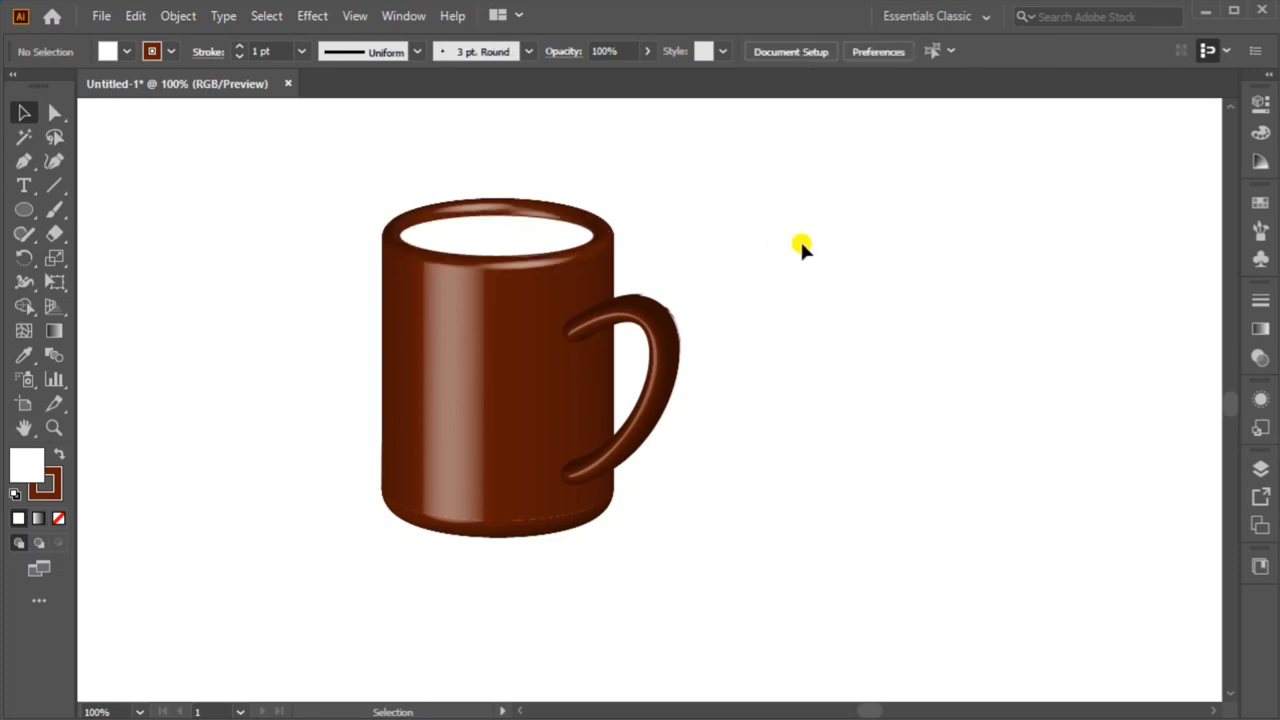
left_click(553, 237)
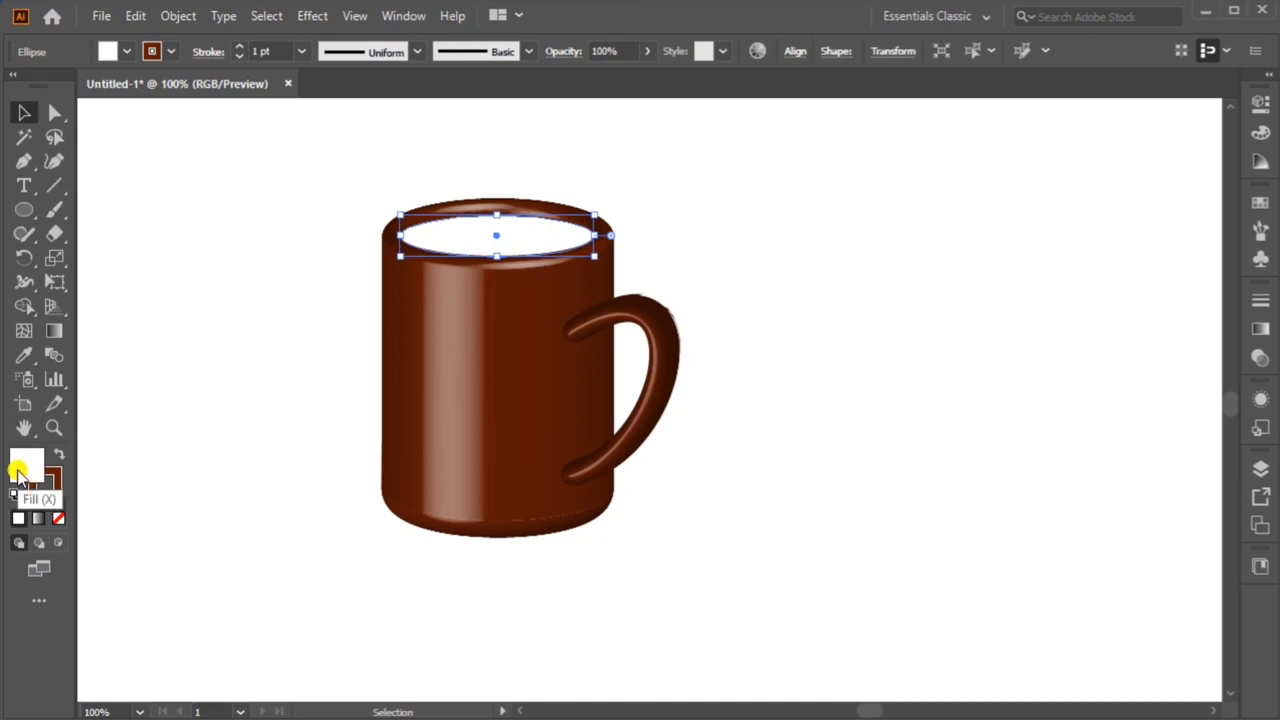
Remove the rim ellipse's outline and bring up the Color Picker for its fill.
left_click(57, 494)
left_click(58, 518)
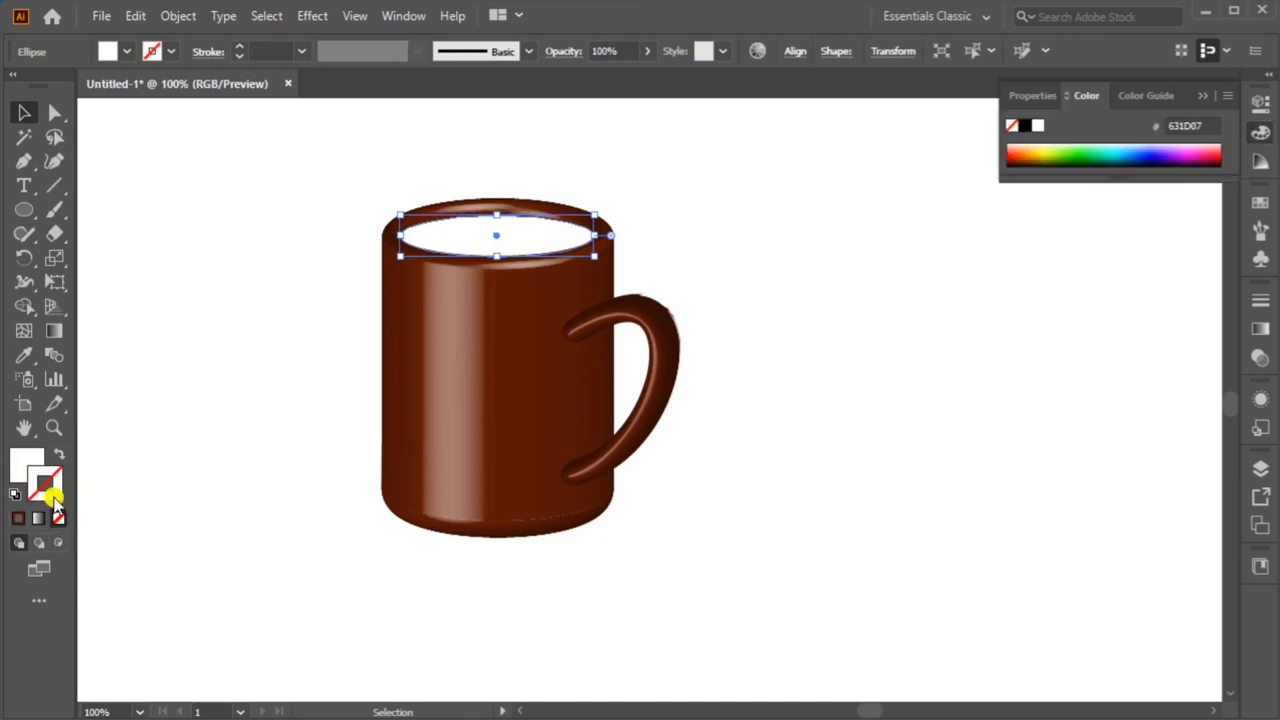
left_click(20, 463)
double_click(20, 463)
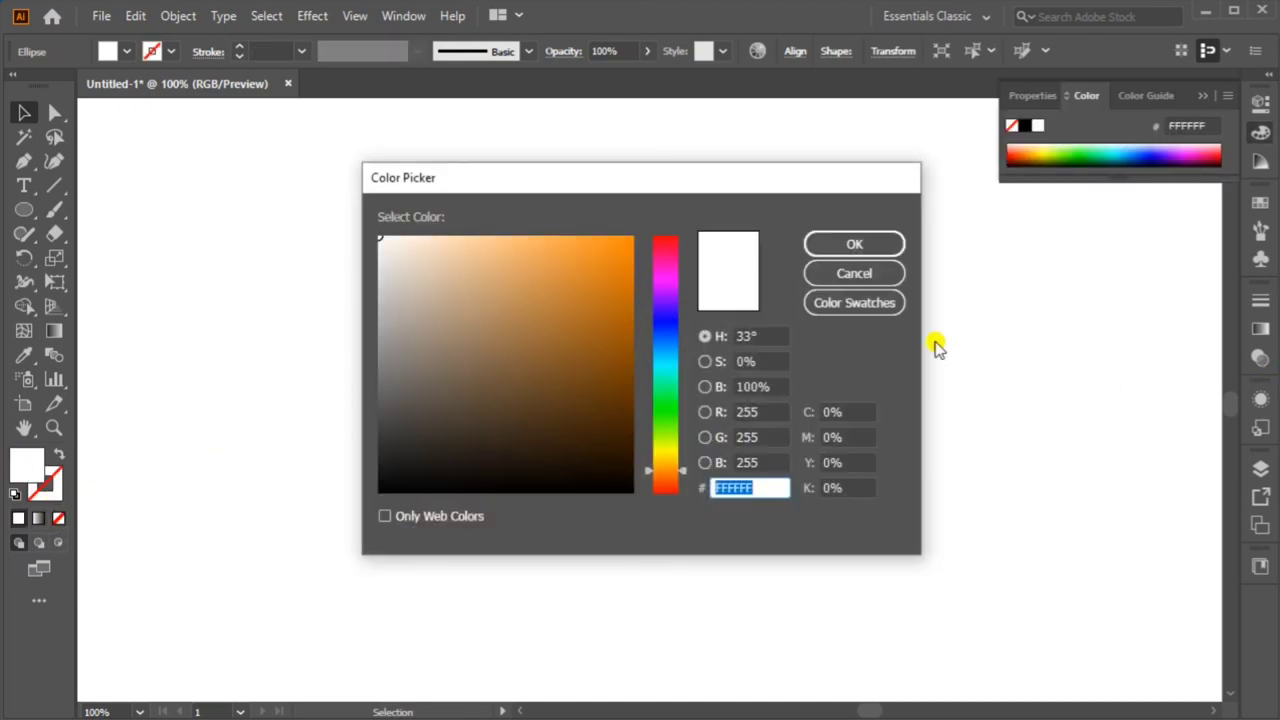
left_click_drag(766, 190, 1105, 164)
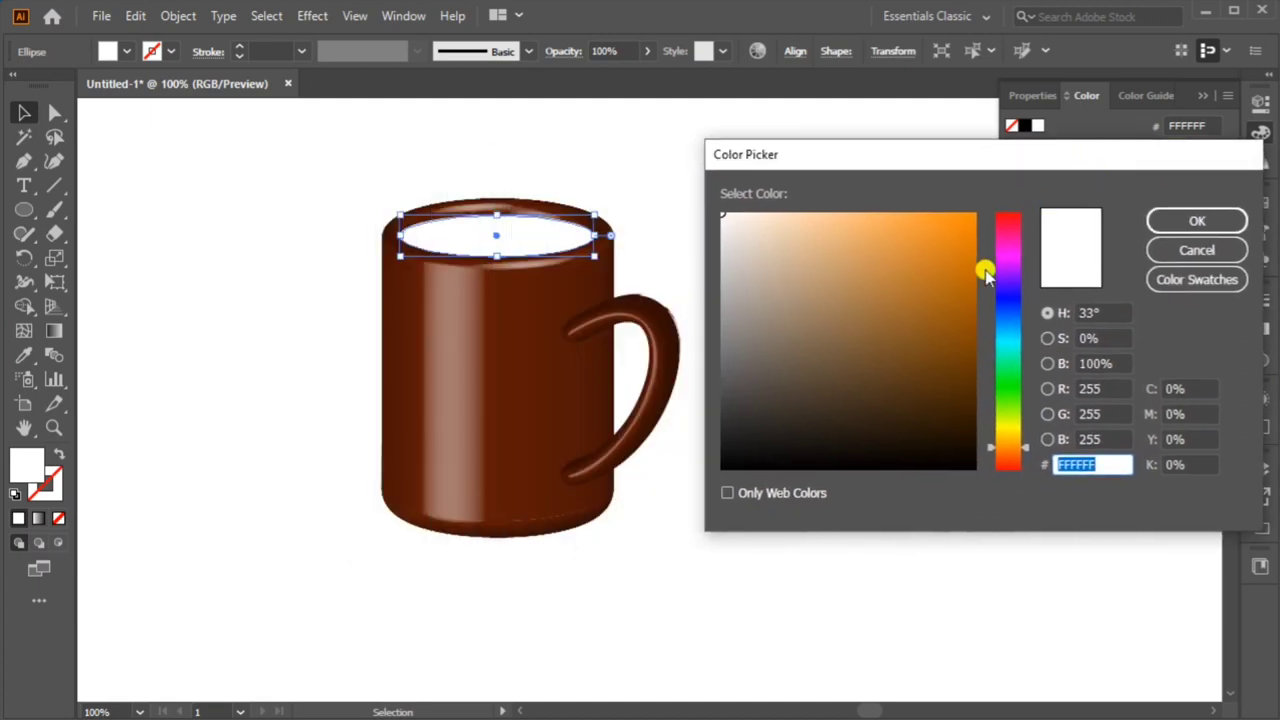
Try orange fill colours around hue 35°, such as F7AA43, darkening toward brown.
left_click_drag(1013, 443, 986, 409)
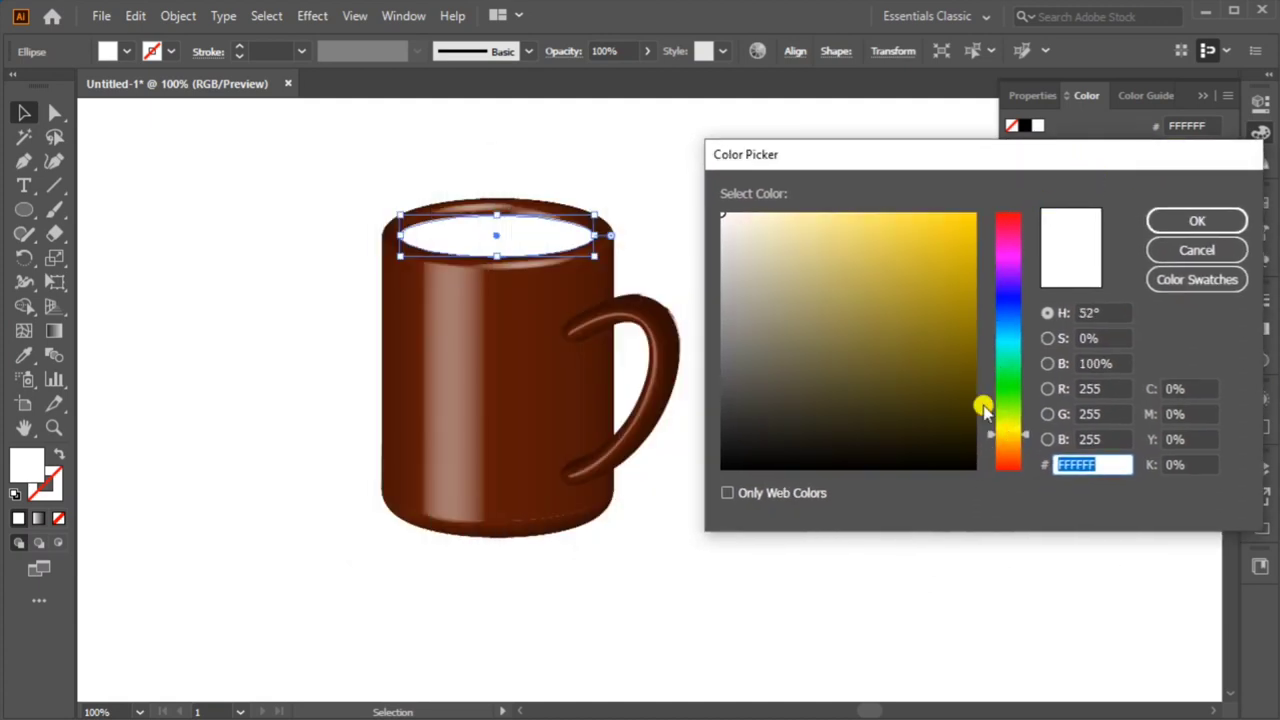
left_click(1012, 448)
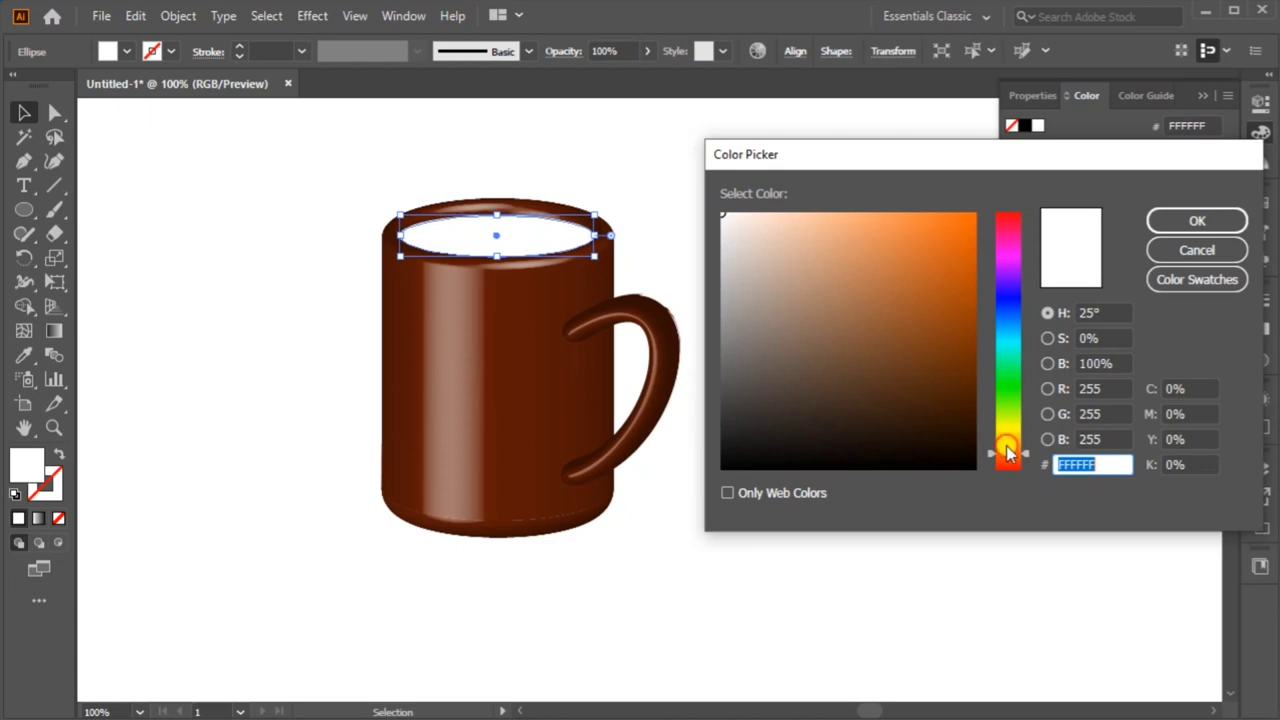
left_click_drag(1008, 452, 1008, 446)
left_click(888, 232)
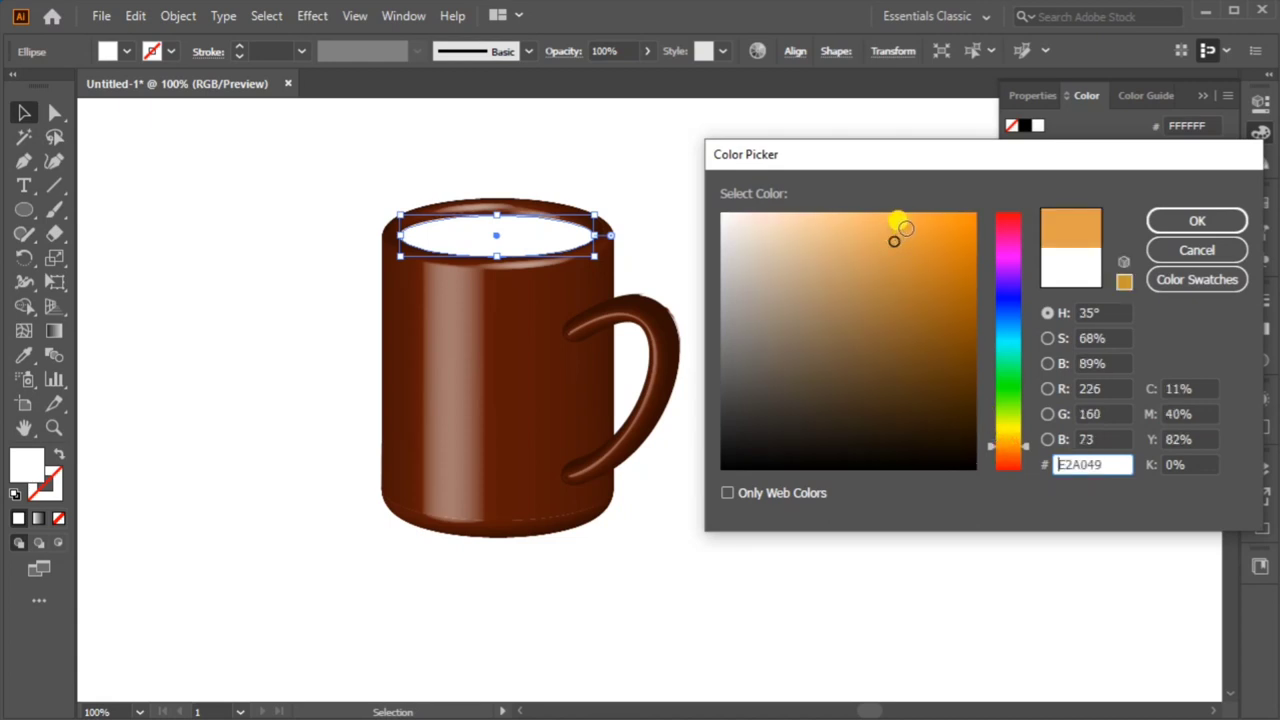
left_click(907, 218)
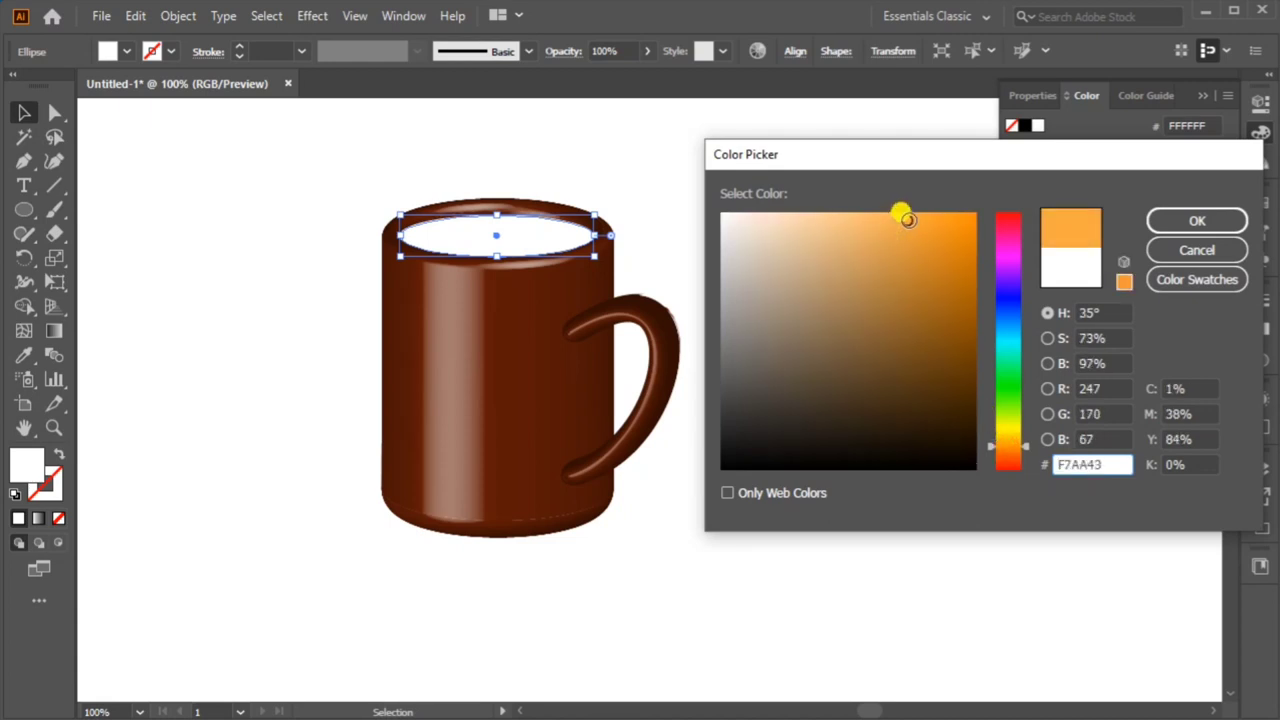
left_click_drag(907, 218, 910, 236)
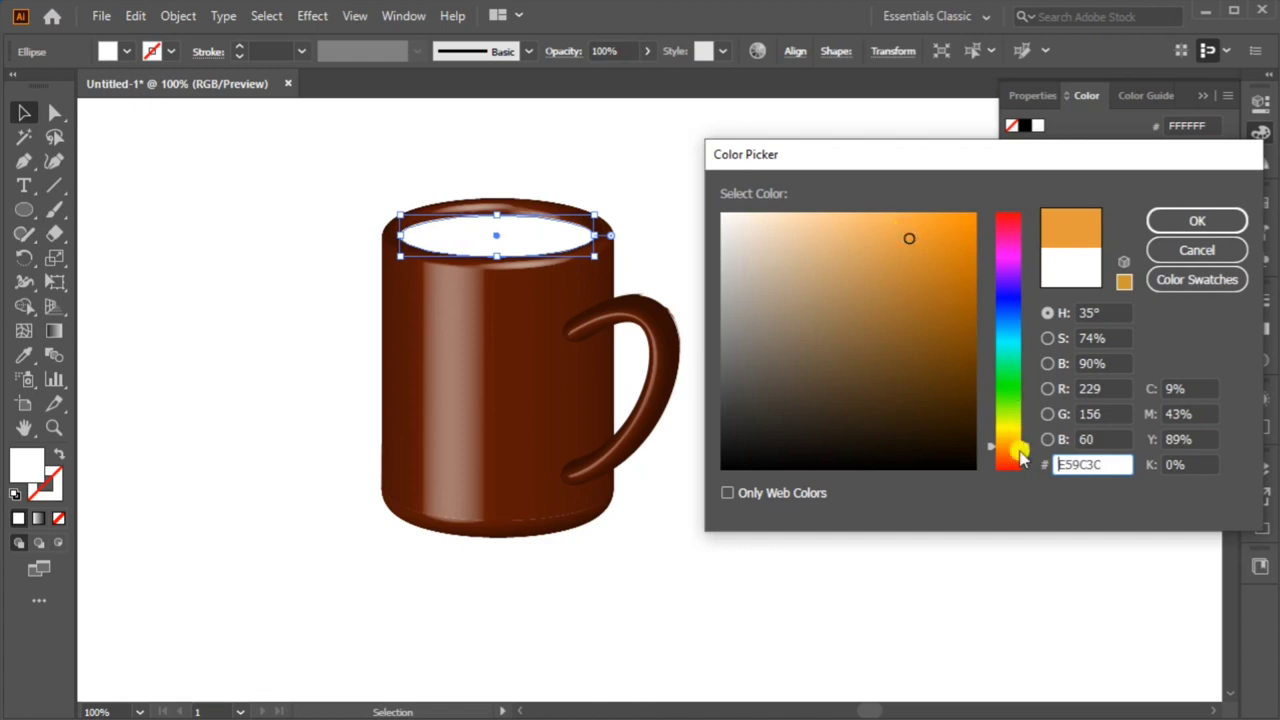
mouse_move(944, 228)
left_mouse_down()
mouse_move(952, 285)
mouse_move(916, 302)
mouse_move(891, 287)
left_mouse_up()
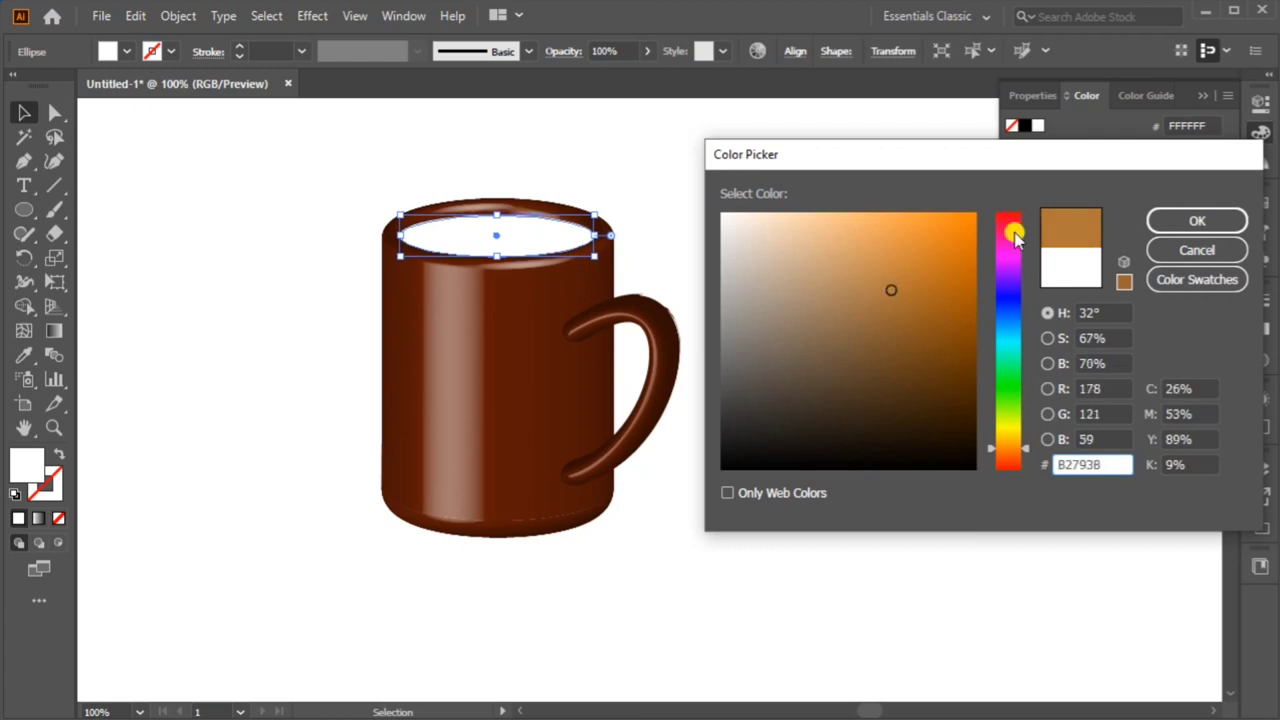
Shift the hue to about 21° and apply the medium brown fill 7A4429.
left_click(1014, 454)
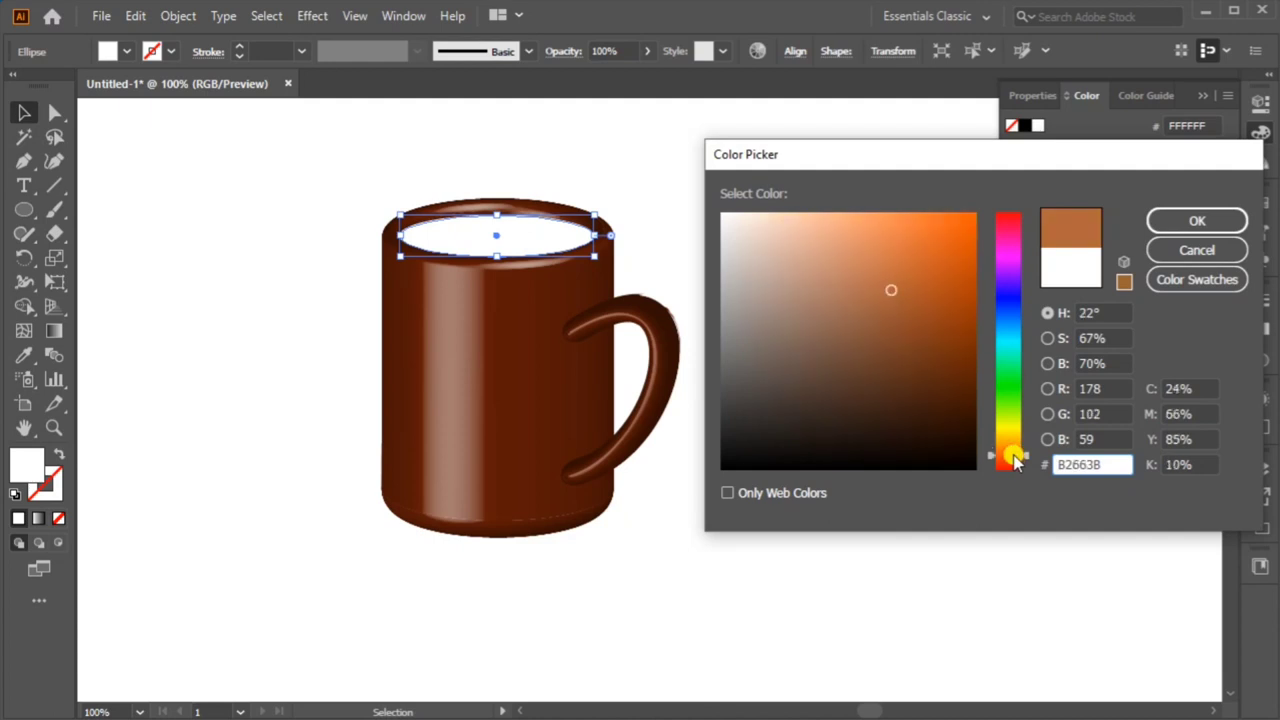
left_click(1007, 466)
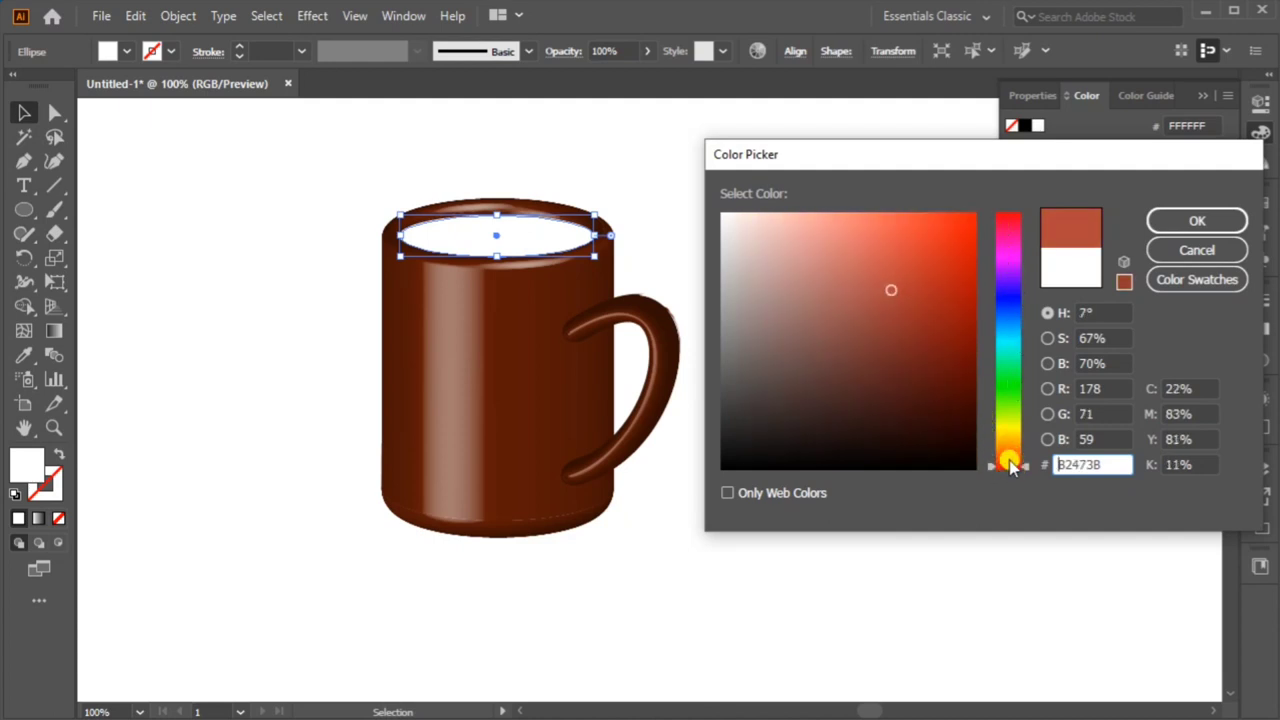
left_click_drag(1012, 466, 1008, 457)
left_click(955, 418)
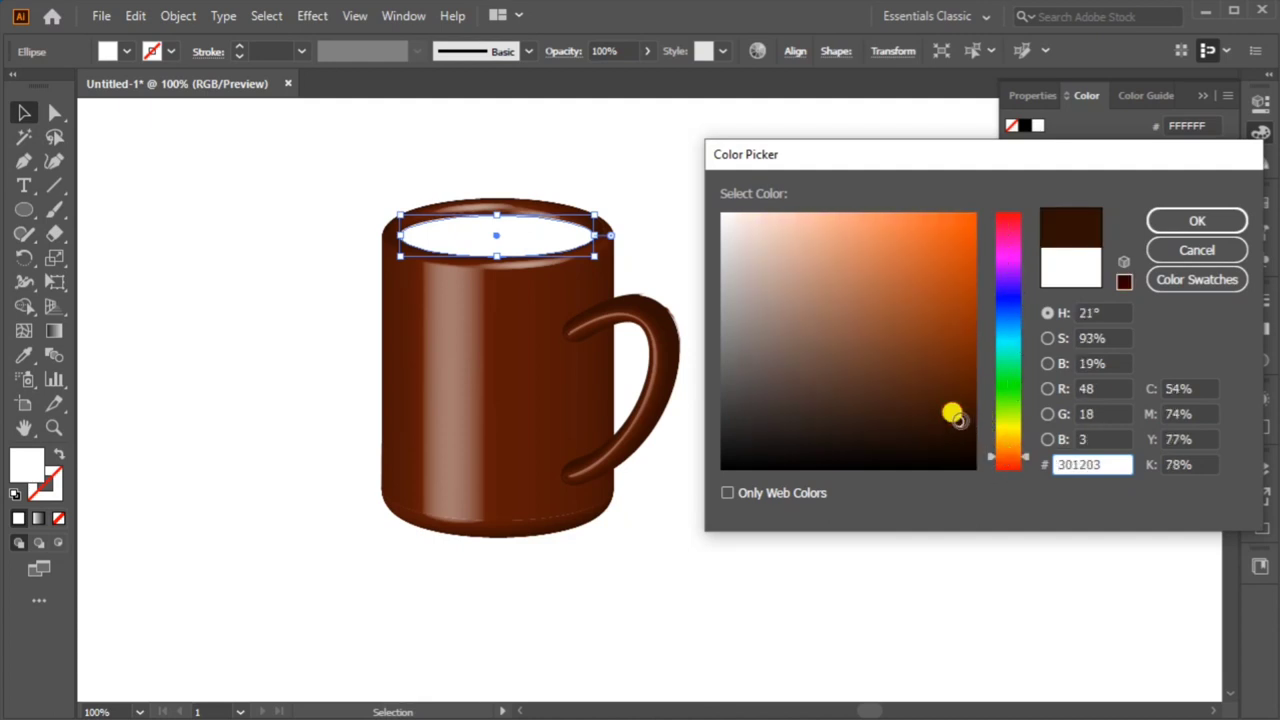
left_click_drag(956, 418, 898, 368)
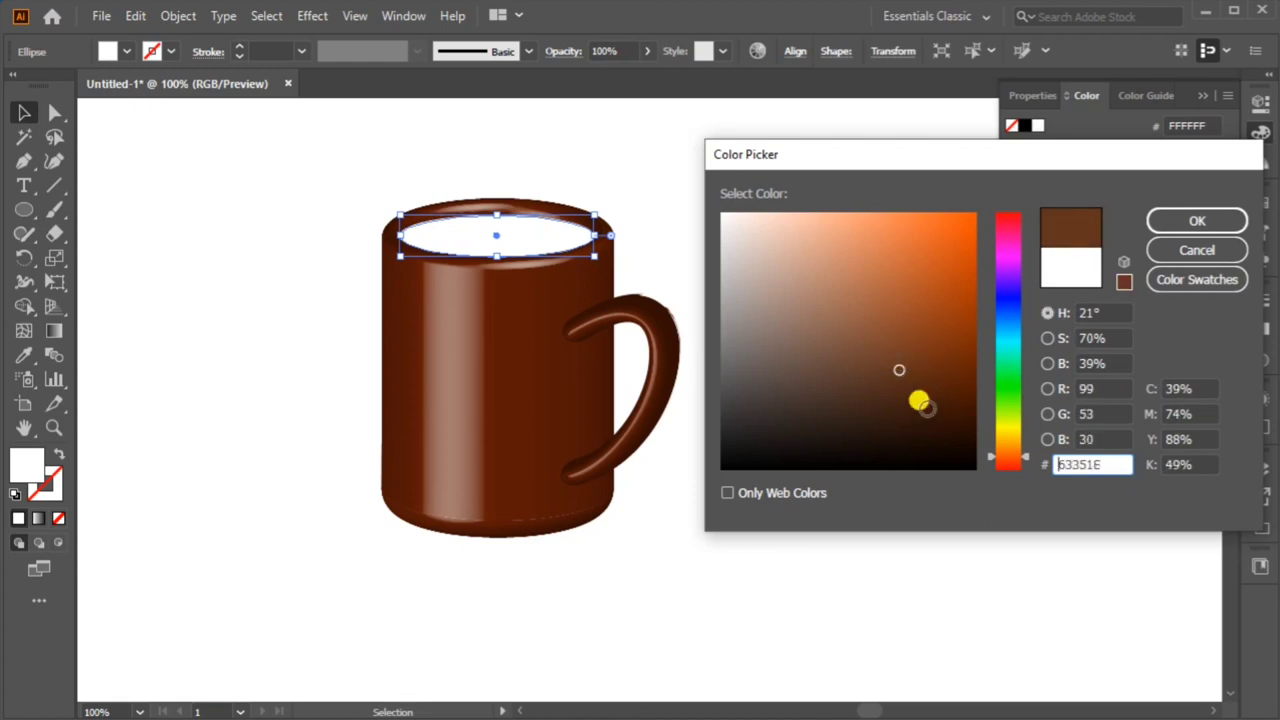
left_click(886, 357)
left_click_drag(886, 357, 891, 344)
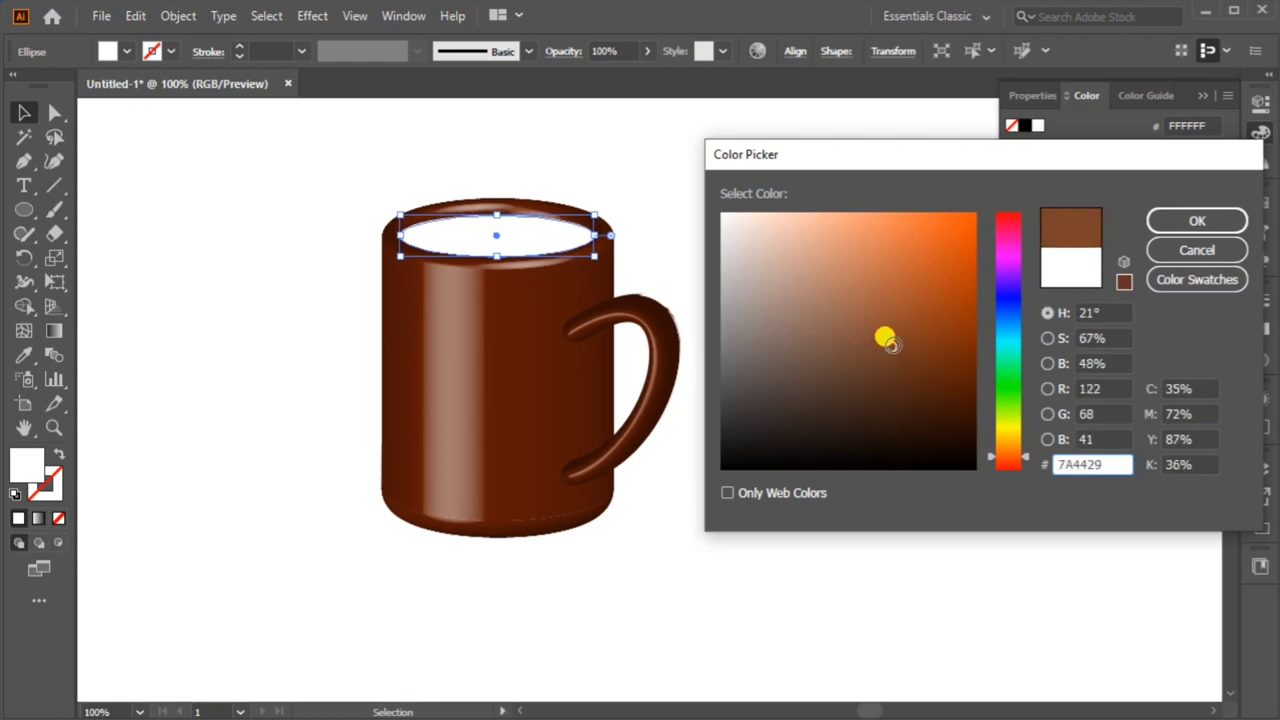
left_click(1174, 220)
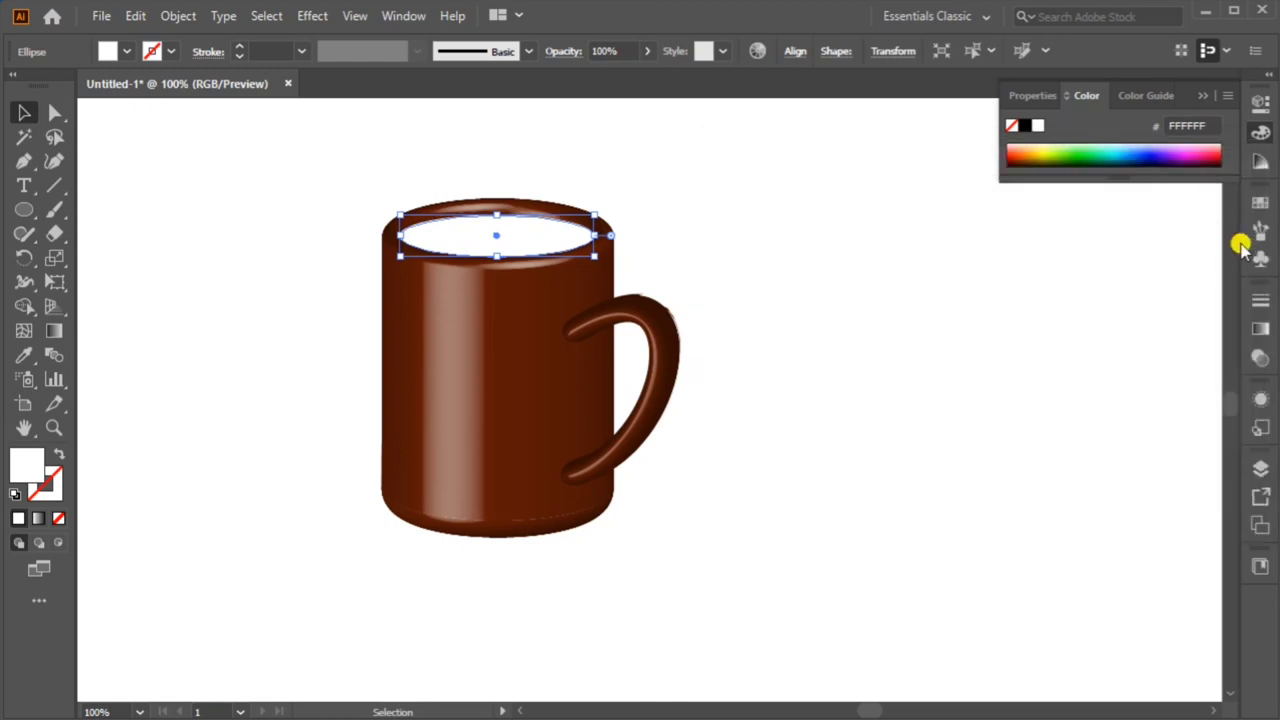
left_click(240, 385)
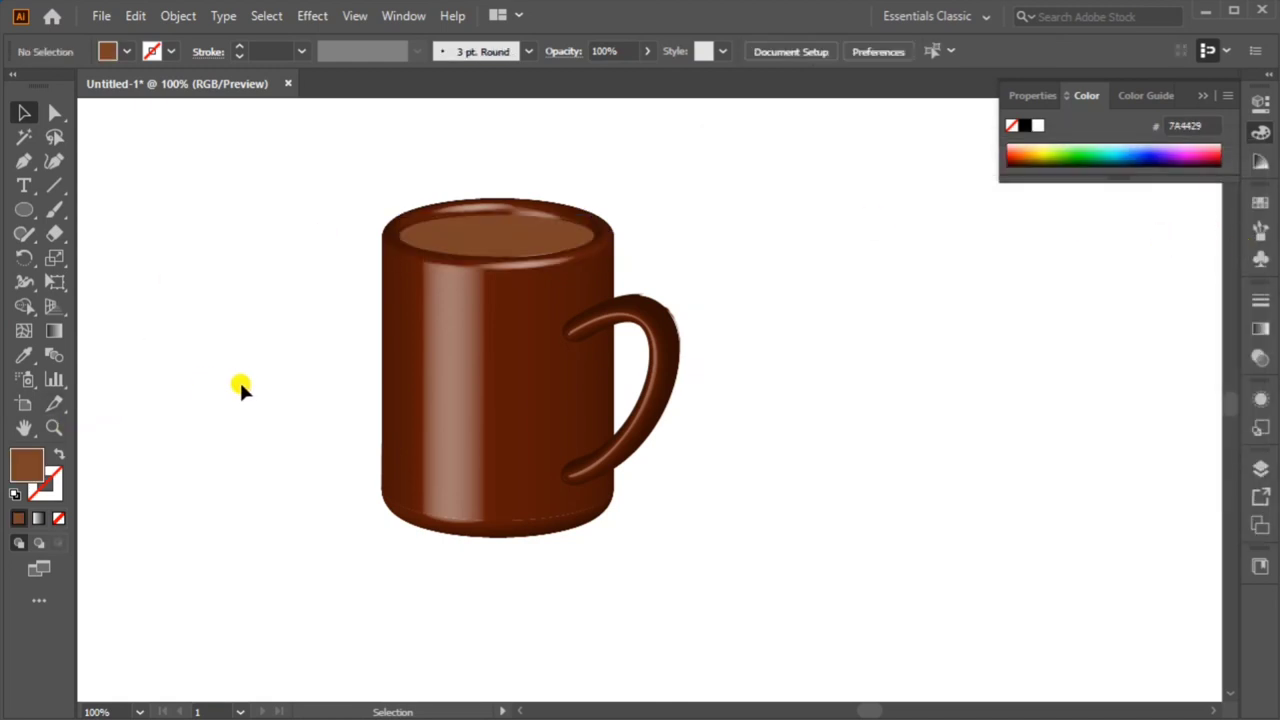